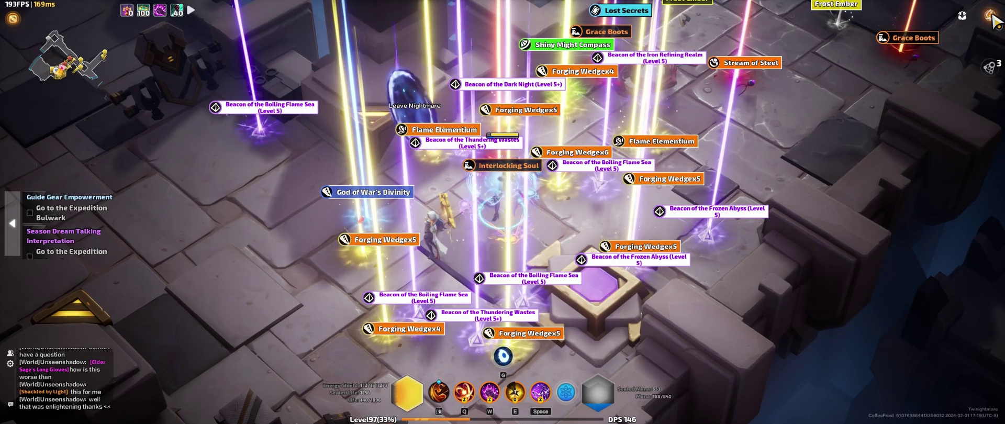
# Open the loot filter list and select the late game filter that is in use.
pyautogui.press('e')
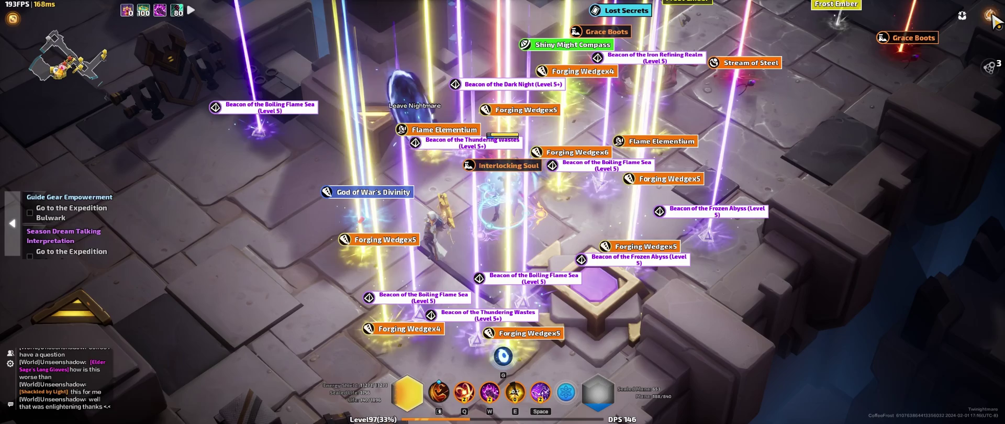
pyautogui.click(990, 15)
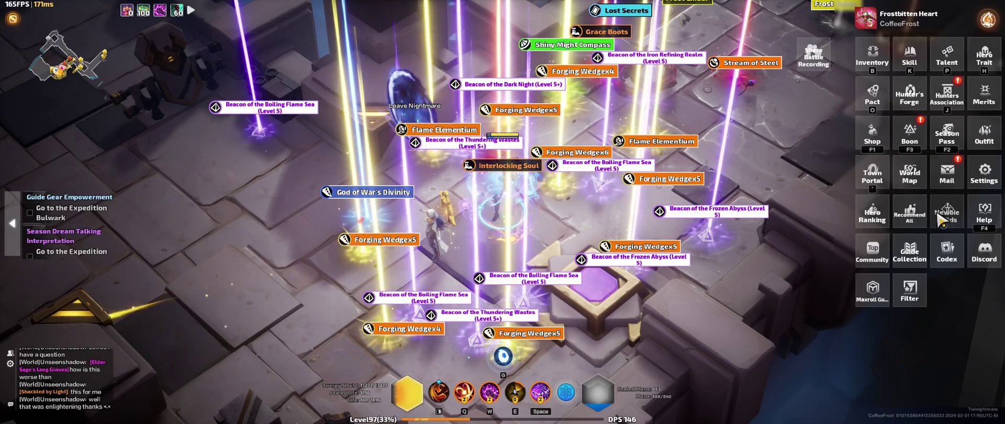
pyautogui.click(910, 296)
pyautogui.click(439, 106)
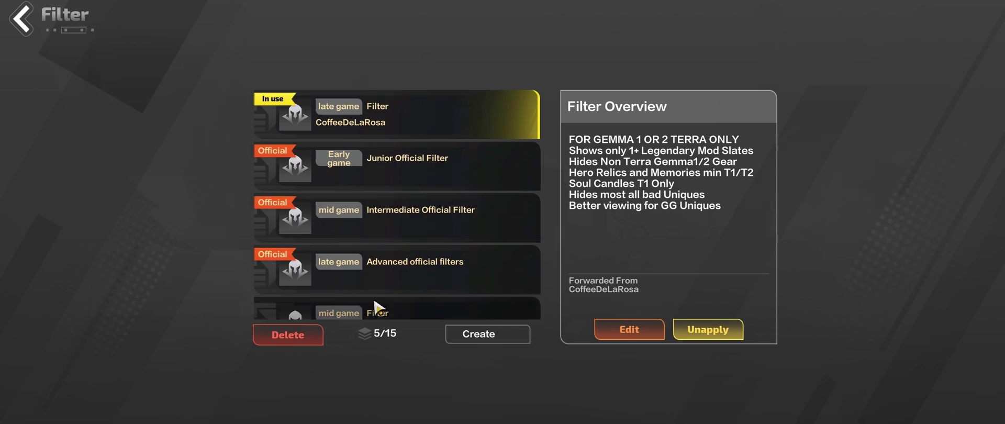
pyautogui.scroll(-1, 430, 226)
pyautogui.scroll(1, 431, 226)
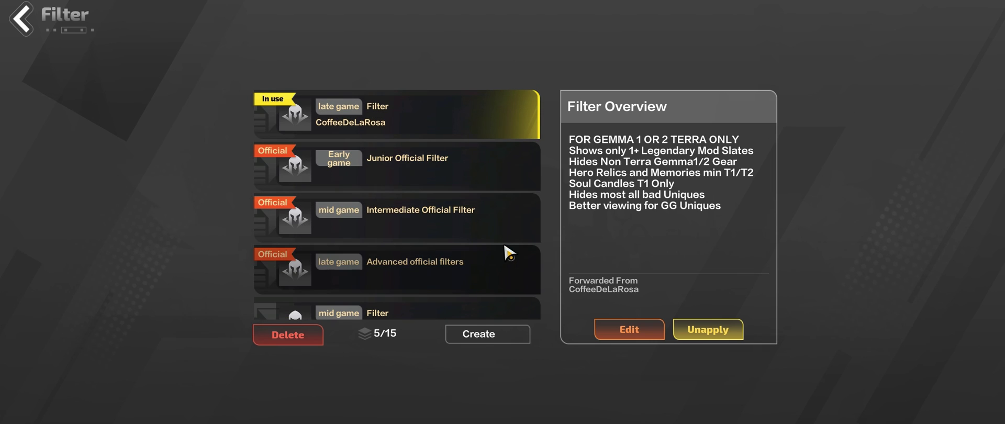
pyautogui.click(485, 338)
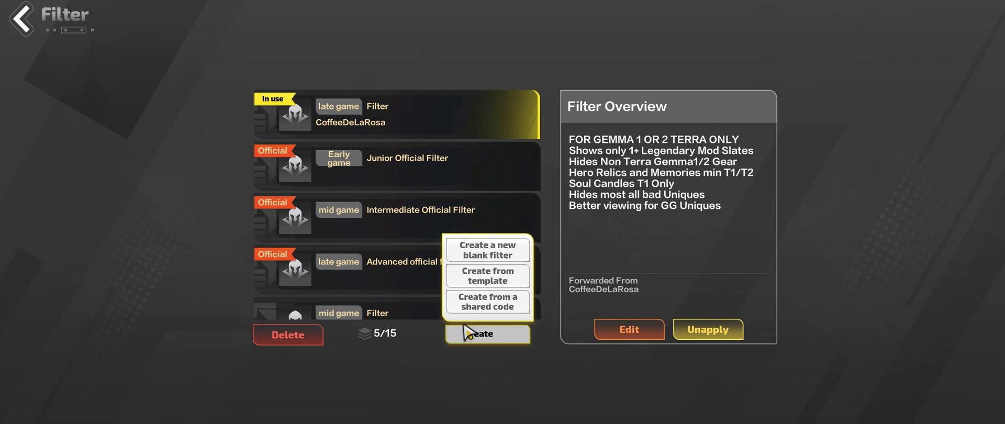
pyautogui.click(489, 274)
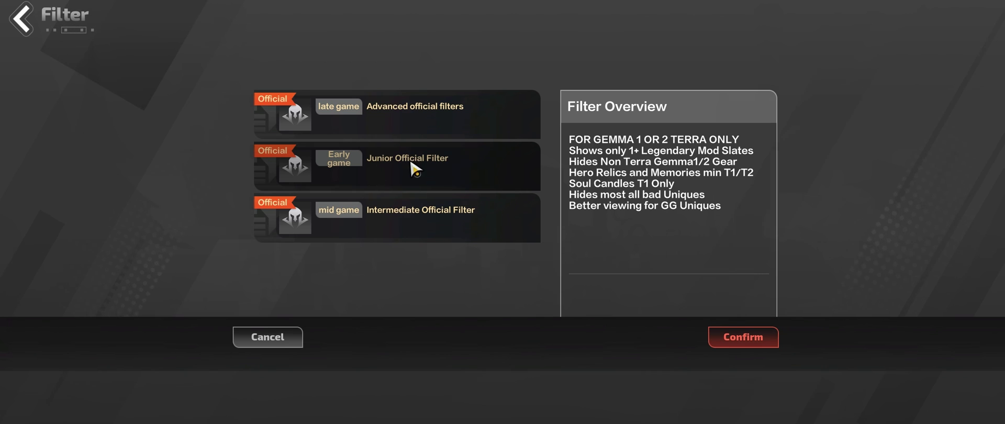
pyautogui.click(285, 339)
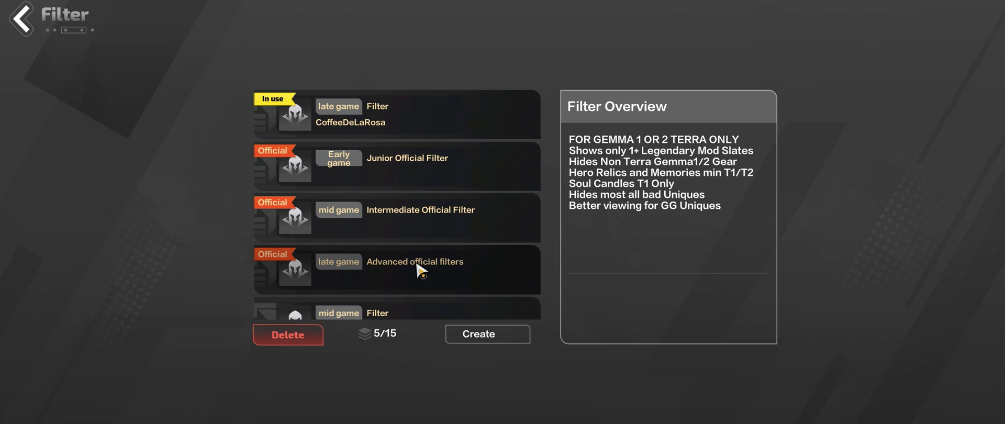
# Open the in-use late game filter for editing and select the first rule of its Hero Memories category.
pyautogui.click(426, 117)
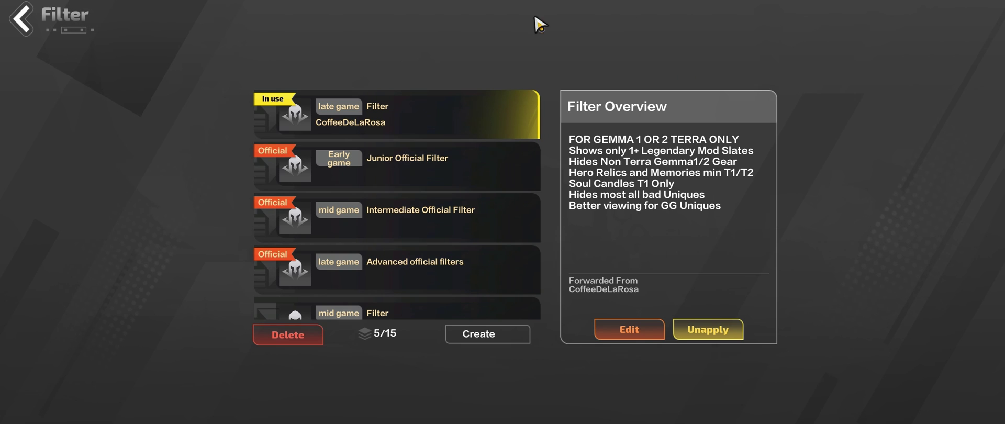
pyautogui.click(635, 333)
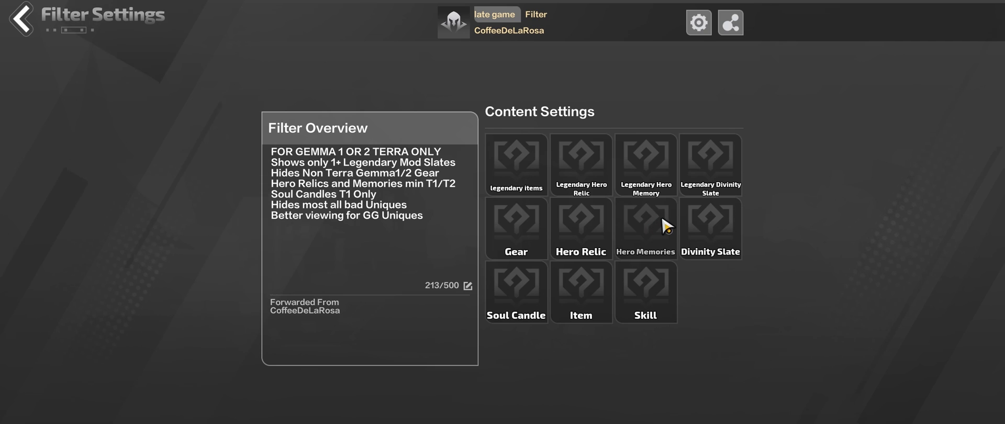
pyautogui.click(662, 214)
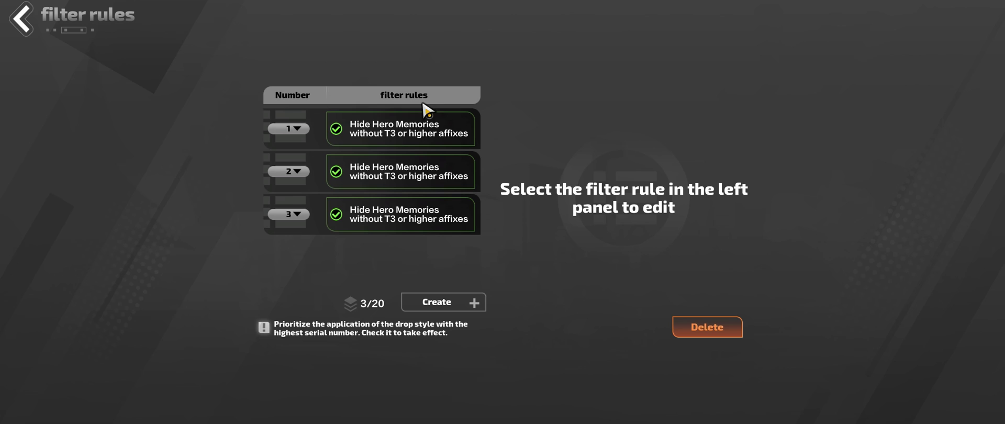
pyautogui.click(425, 131)
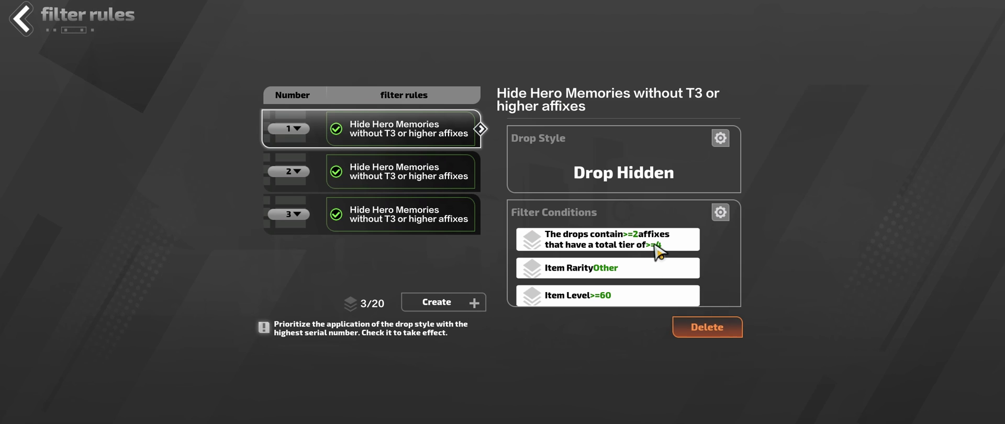
pyautogui.click(720, 212)
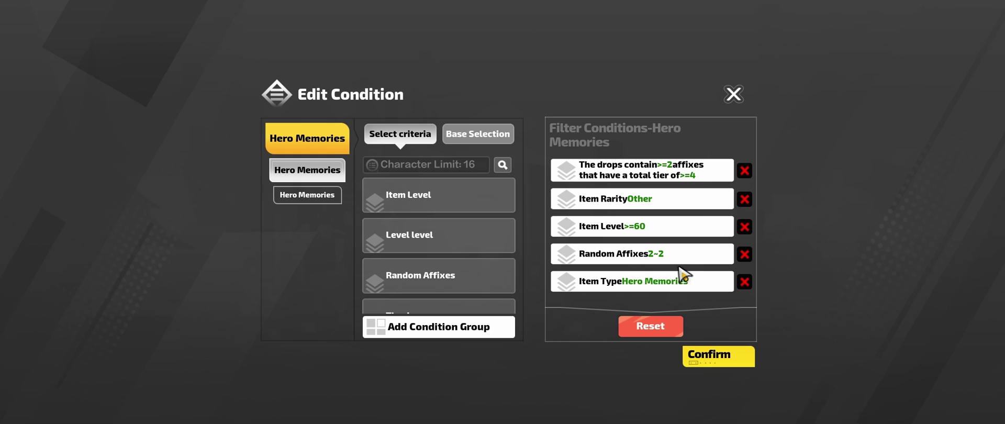
pyautogui.click(691, 174)
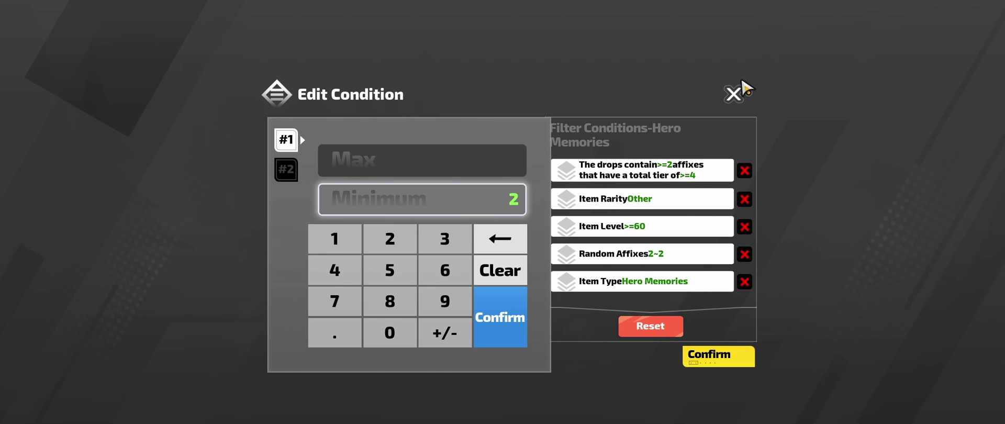
pyautogui.click(735, 93)
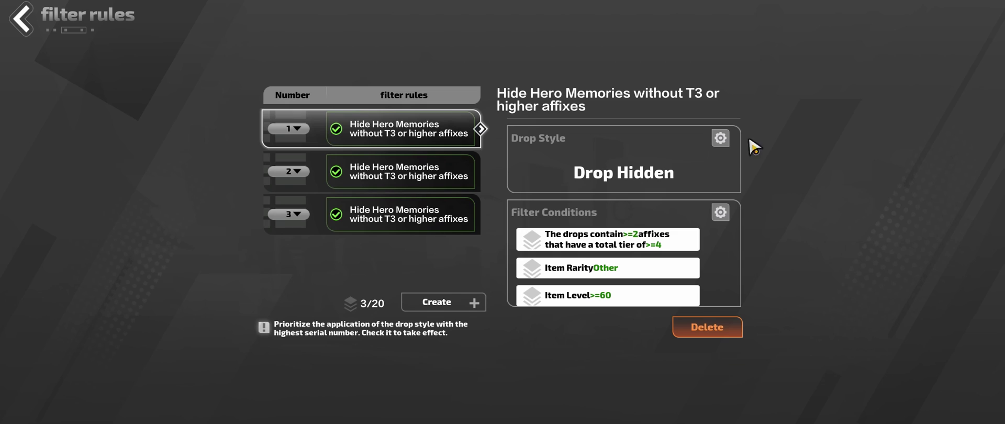
# Set the minimum affix count to 3 in the first Hero Memories rule's total tier condition.
pyautogui.click(720, 212)
pyautogui.click(649, 175)
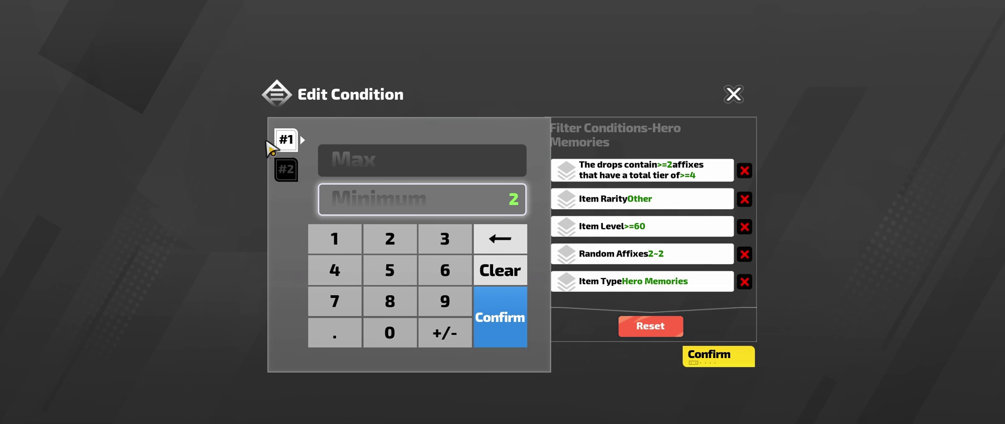
pyautogui.click(445, 239)
pyautogui.click(491, 289)
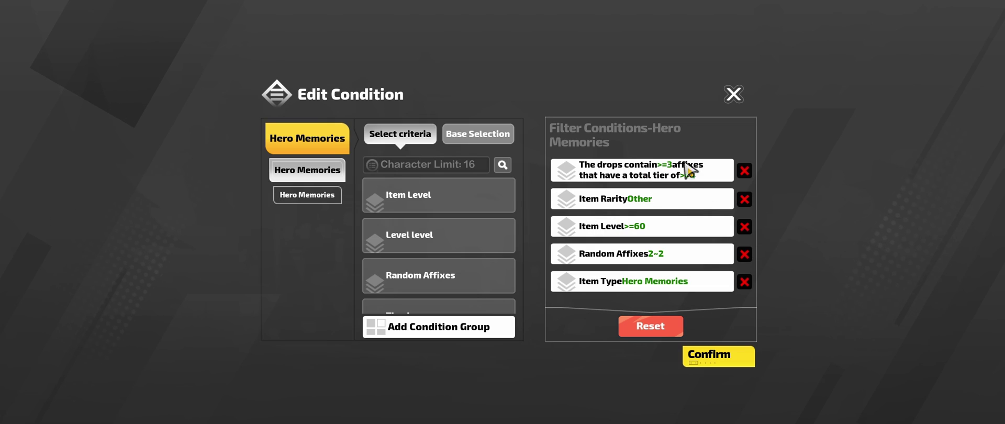
pyautogui.click(719, 356)
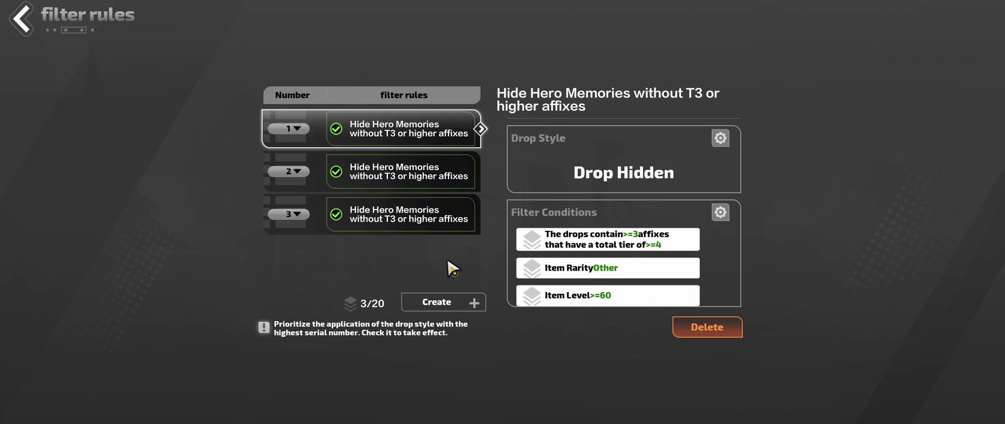
# Create a new Hero Memories filter rule and give it drop style number 4, with the red star.
pyautogui.click(459, 302)
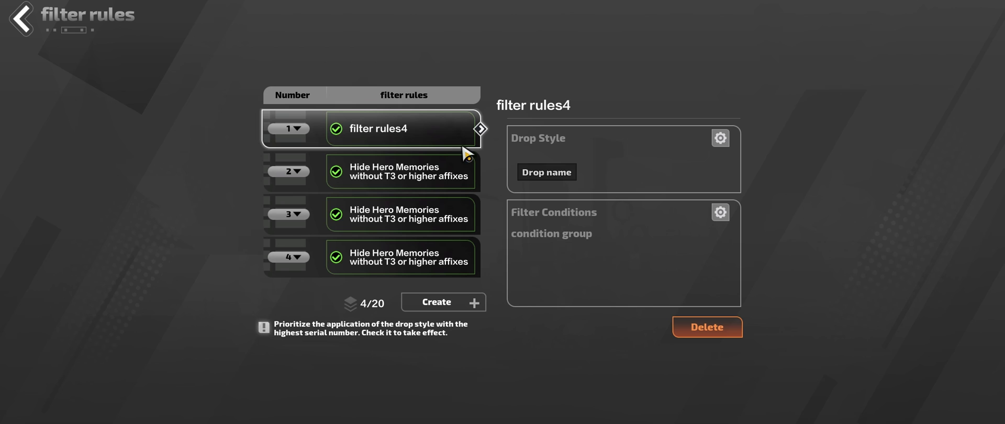
pyautogui.click(722, 139)
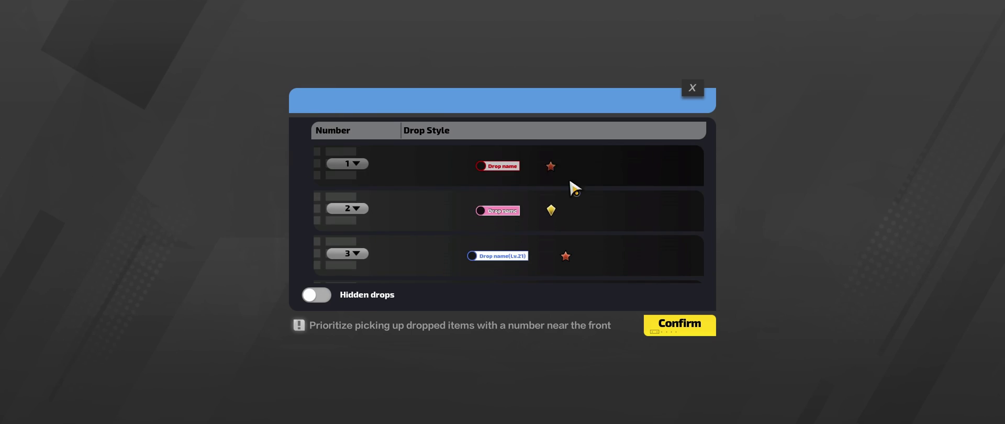
pyautogui.scroll(-3, 575, 189)
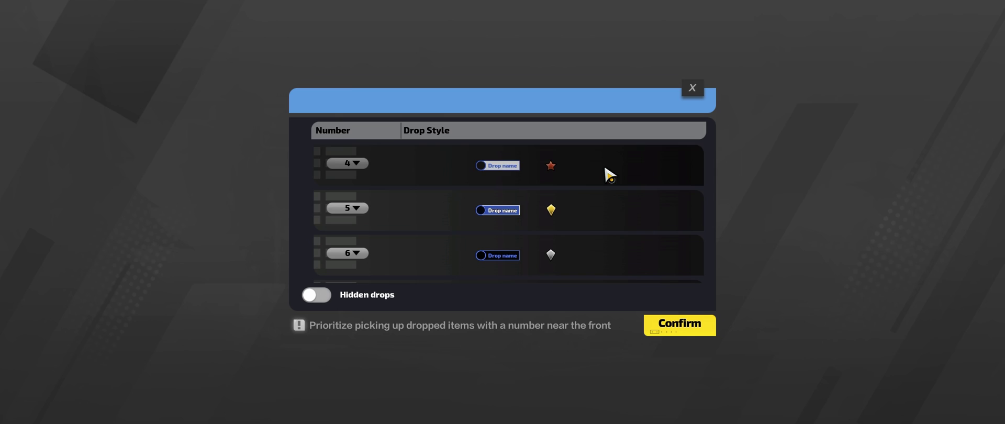
pyautogui.click(602, 170)
pyautogui.click(680, 320)
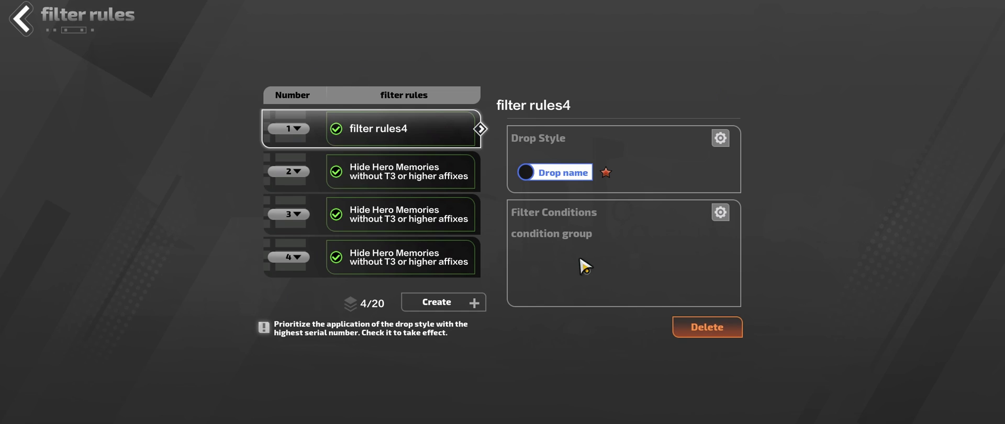
# Restrict the new rule's conditions to the Frost Ember base memory.
pyautogui.click(720, 212)
pyautogui.click(477, 135)
pyautogui.scroll(-10, 450, 246)
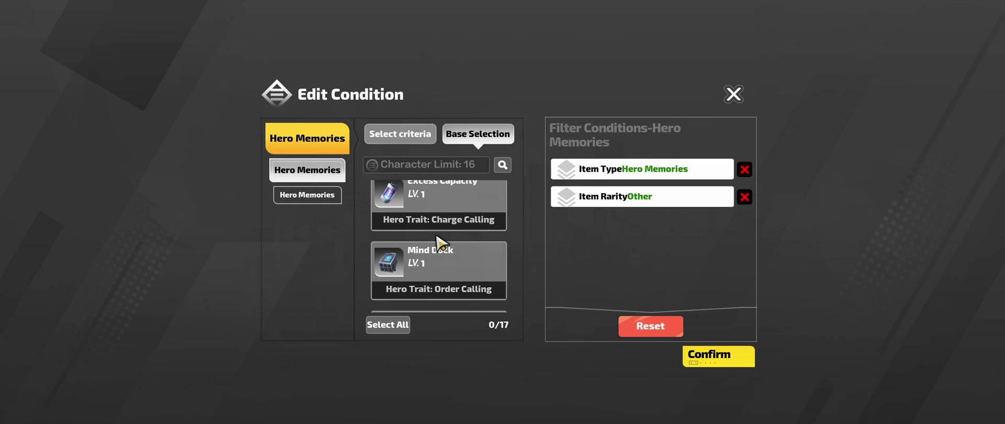
pyautogui.scroll(-2, 464, 236)
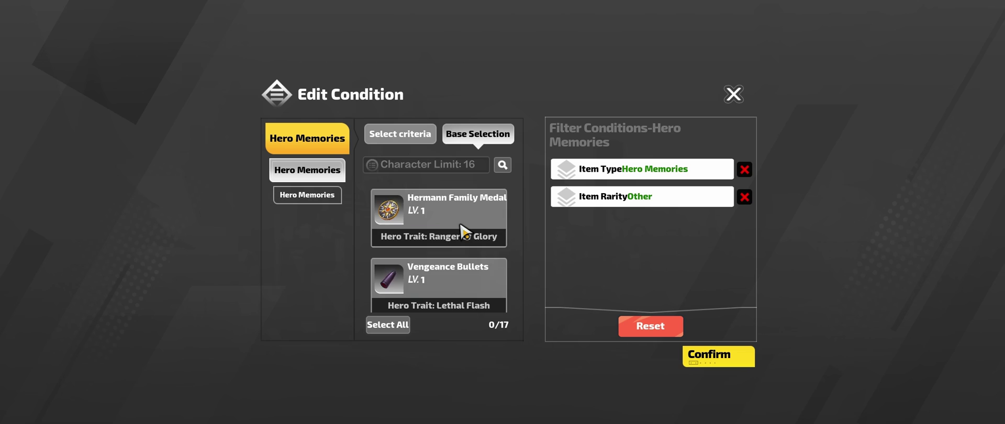
pyautogui.scroll(3, 455, 251)
pyautogui.click(491, 261)
pyautogui.click(400, 134)
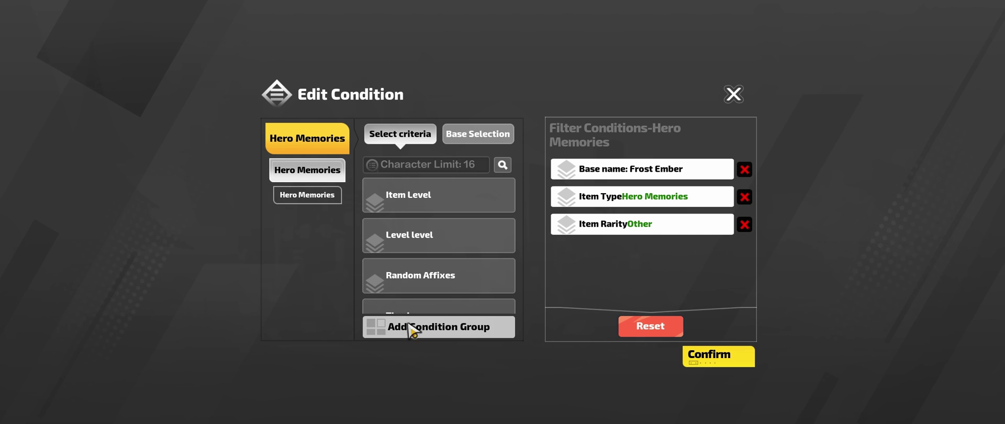
# Add a condition group requiring at least 2 of its affixes, with a maximum level sum of 2.
pyautogui.click(460, 335)
pyautogui.click(371, 188)
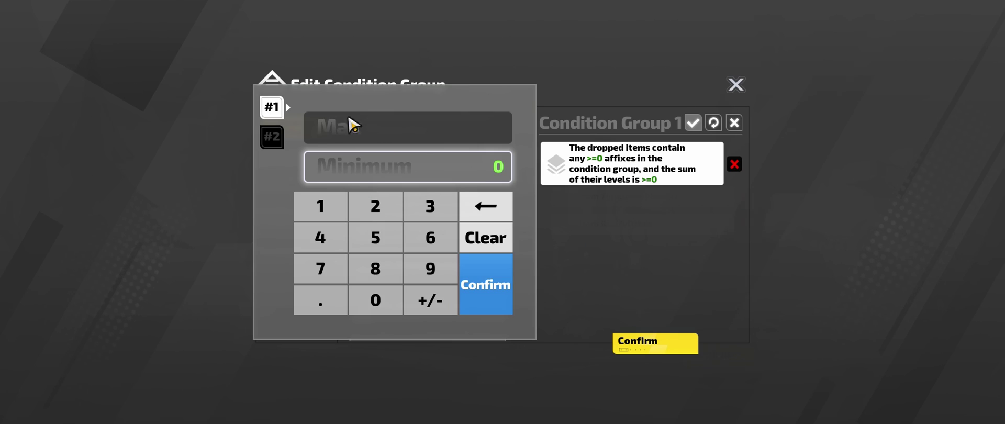
pyautogui.click(386, 217)
pyautogui.click(495, 286)
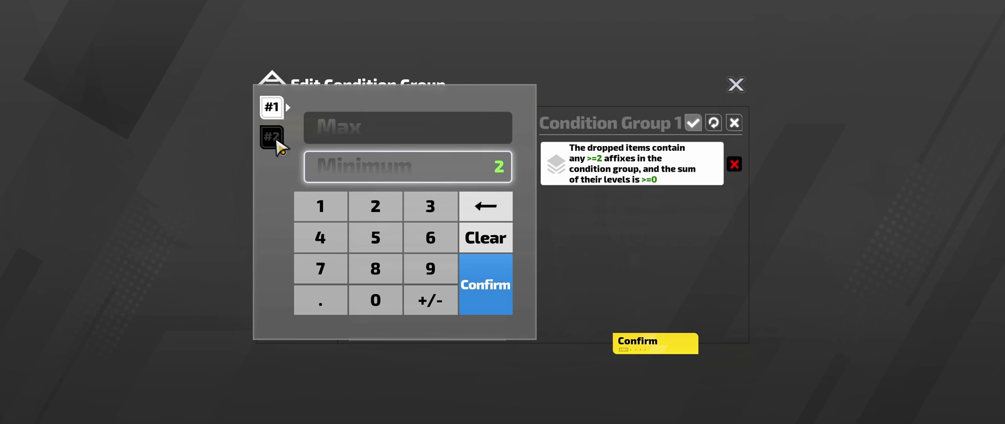
pyautogui.click(277, 144)
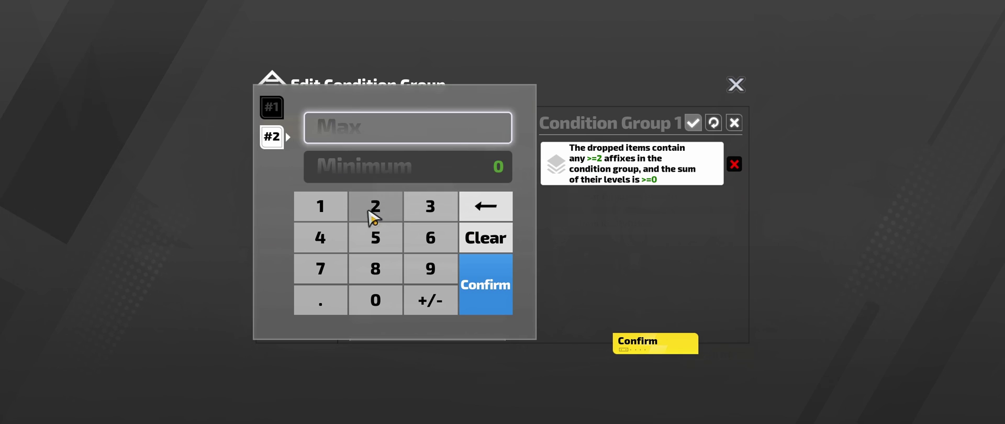
pyautogui.click(376, 206)
pyautogui.click(505, 304)
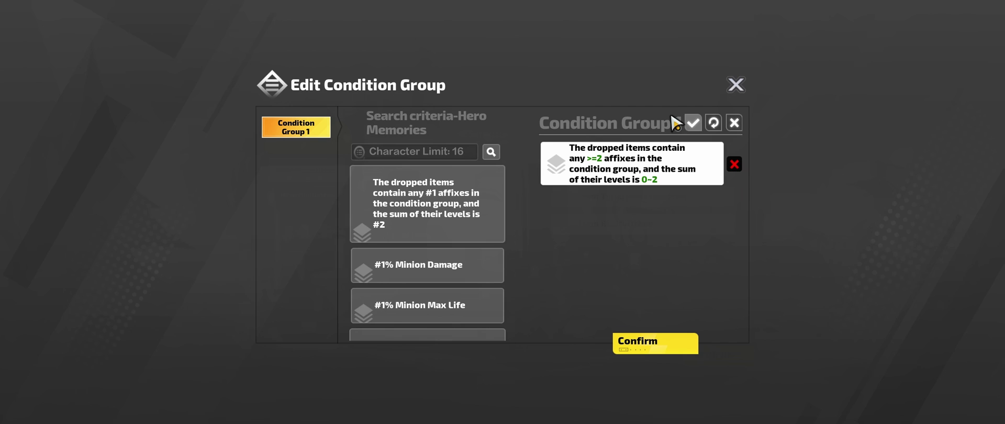
# Search the affixes for "freeze" and add "#1% Freeze Effect" to the condition group.
pyautogui.click(435, 151)
pyautogui.write('free')
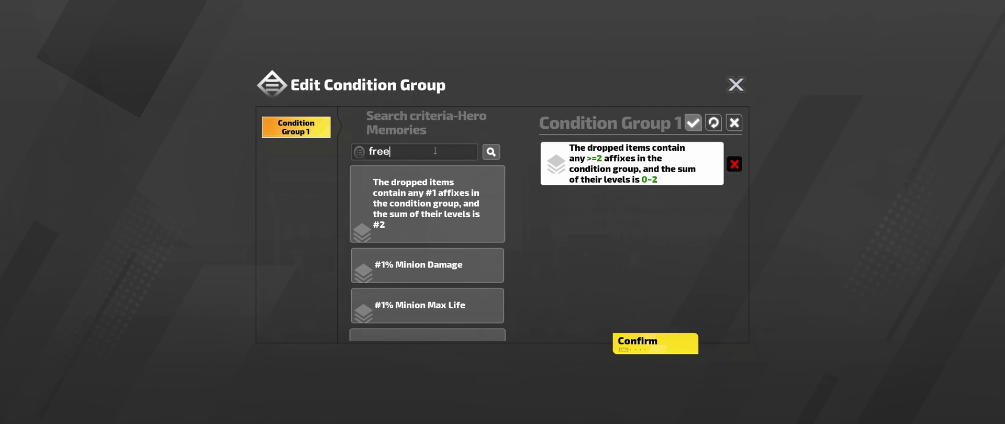
pyautogui.write('ze')
pyautogui.click(491, 152)
pyautogui.click(467, 193)
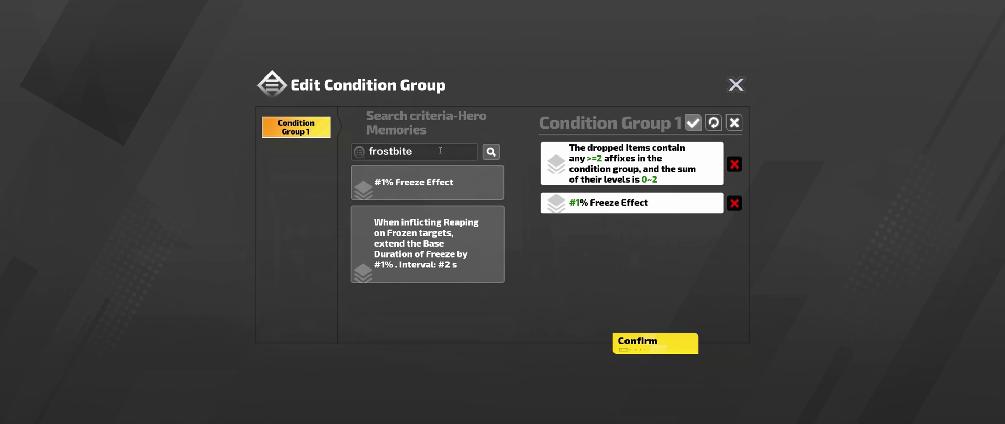
# Search for "frostbite", add the Cold Pulse Frostbite Rating and "#1% Frostbite inflicted" affixes to the condition group, and clear the search text.
pyautogui.click(493, 152)
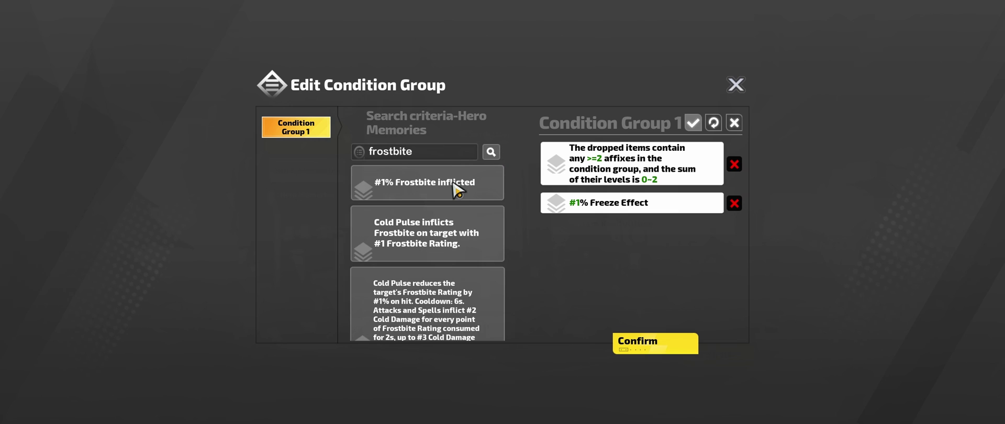
pyautogui.click(452, 250)
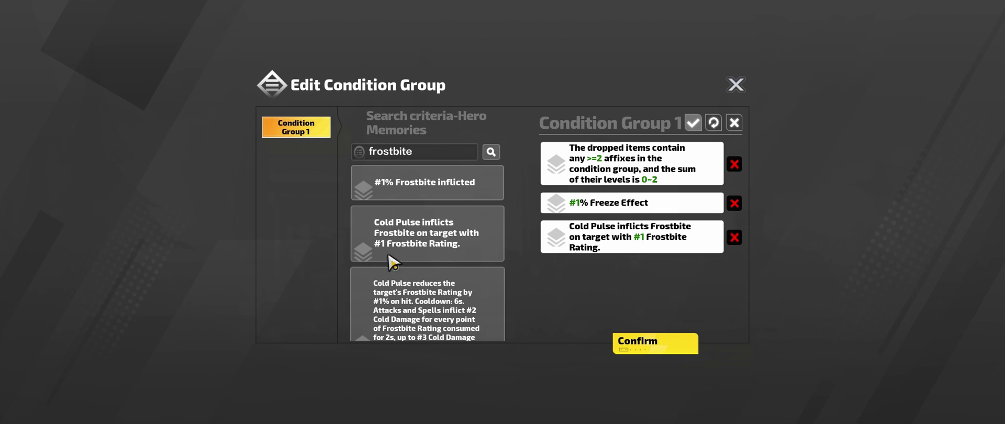
pyautogui.scroll(-1, 438, 204)
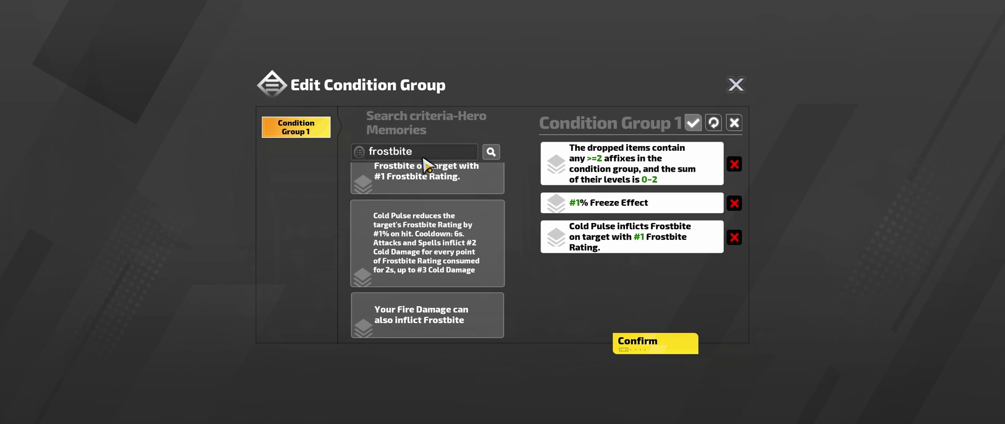
pyautogui.scroll(1, 437, 168)
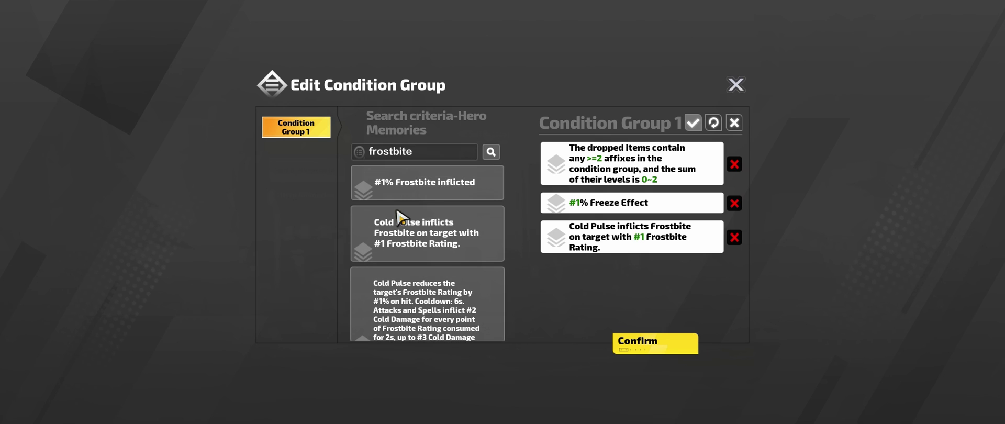
pyautogui.click(447, 182)
pyautogui.press('BackSpace')
pyautogui.press('BackSpace')
pyautogui.press('BackSpace')
pyautogui.press('BackSpace')
pyautogui.press('BackSpace')
pyautogui.press('BackSpace')
pyautogui.press('BackSpace')
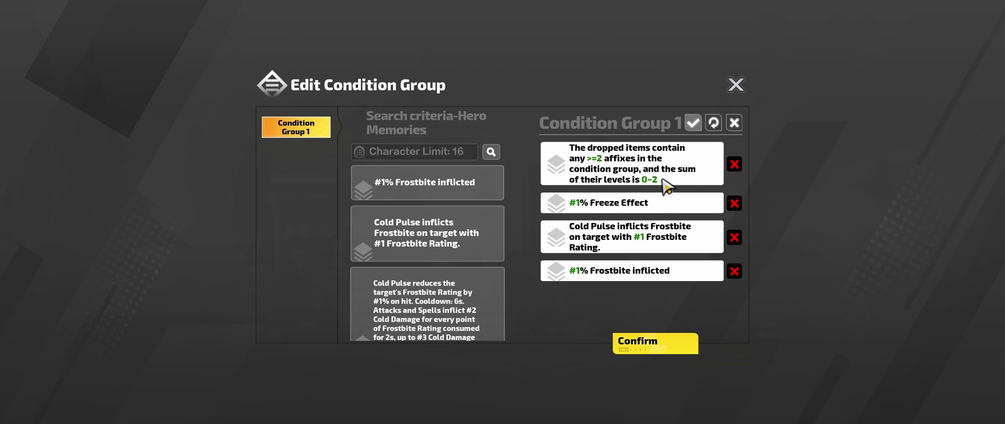
# Save the condition group and the Frost Ember rule's filter conditions, and return to the filter's content settings.
pyautogui.click(671, 343)
pyautogui.click(724, 364)
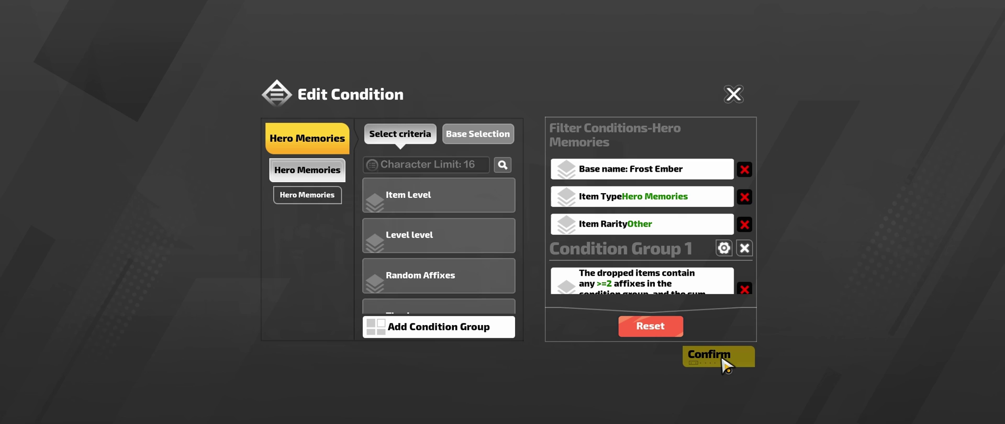
pyautogui.scroll(-2, 680, 222)
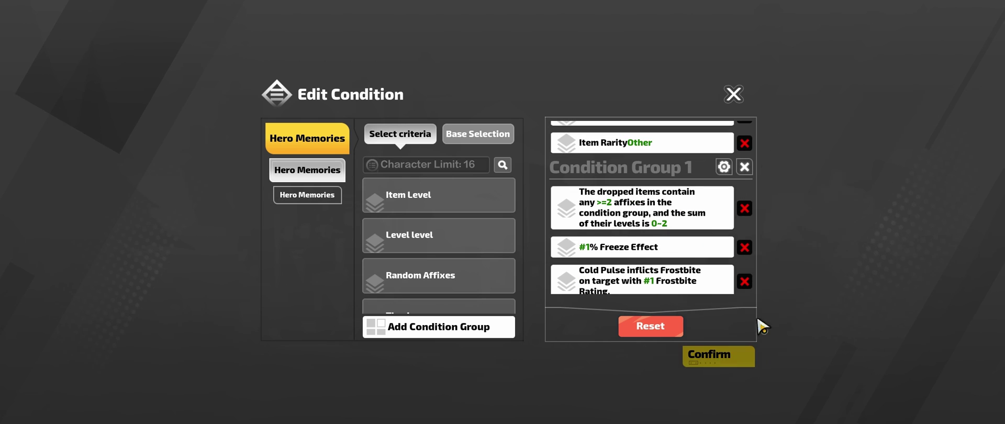
pyautogui.scroll(-1, 669, 231)
pyautogui.scroll(-1, 670, 232)
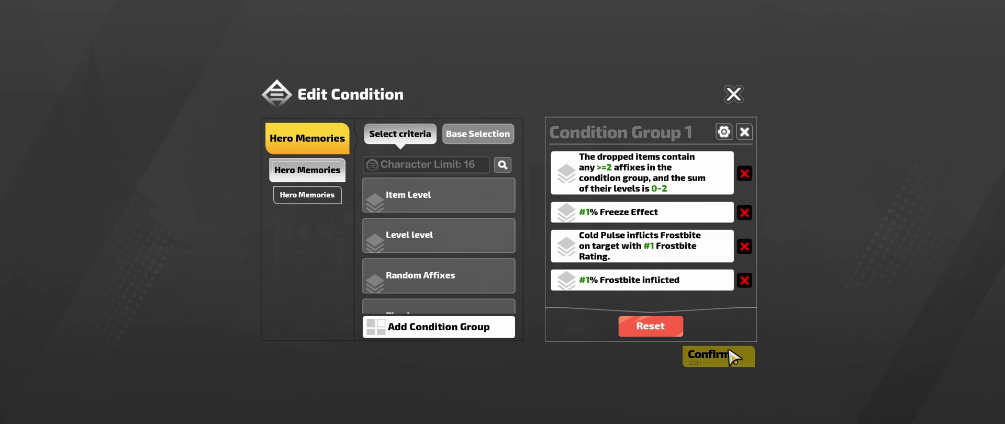
pyautogui.click(730, 354)
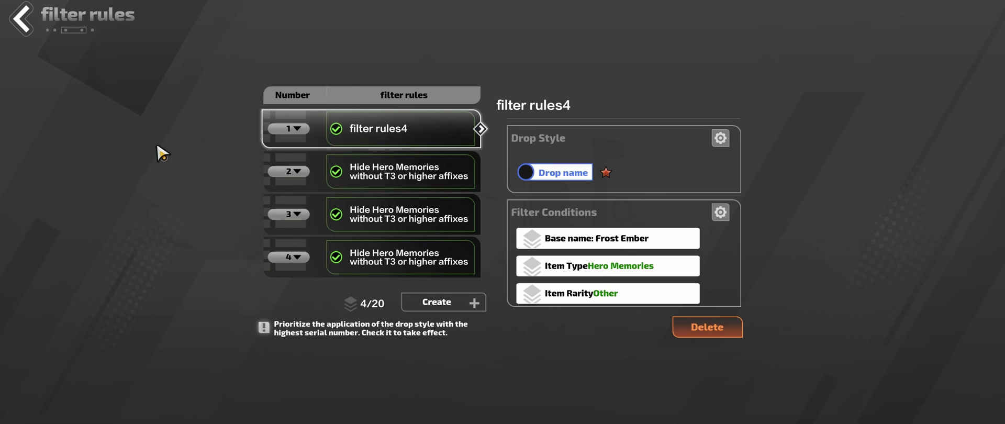
pyautogui.click(24, 22)
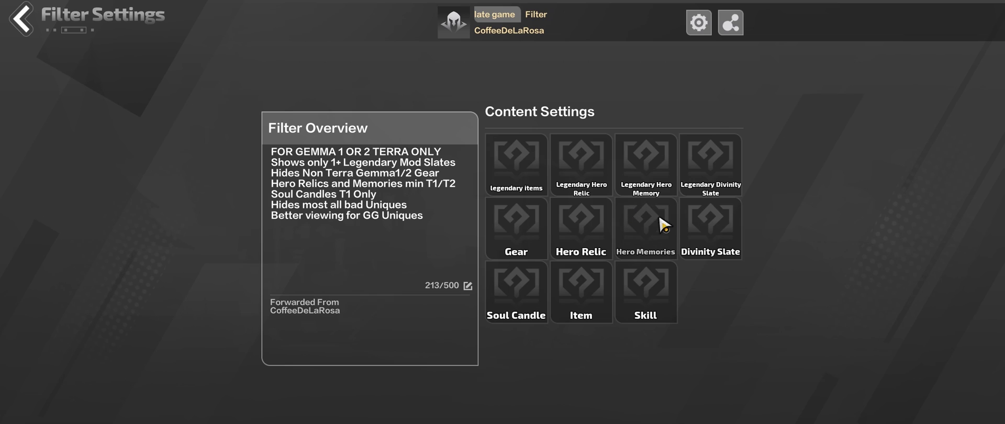
# Examine the drop styles and filter conditions of the first two Divinity Slate rules.
pyautogui.click(705, 222)
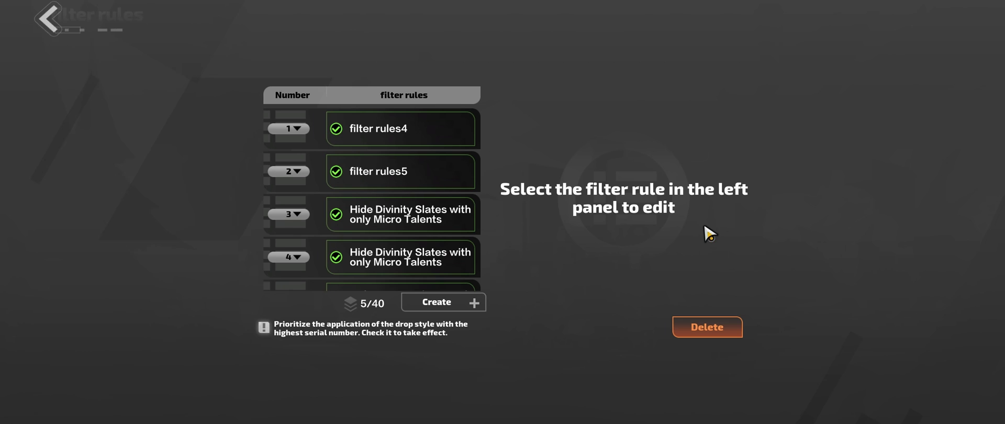
pyautogui.click(410, 133)
pyautogui.scroll(-1, 664, 252)
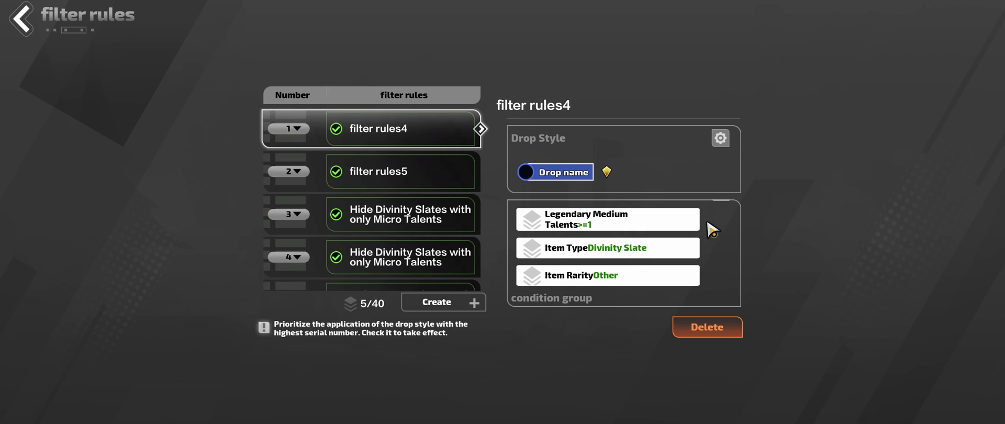
pyautogui.scroll(1, 708, 223)
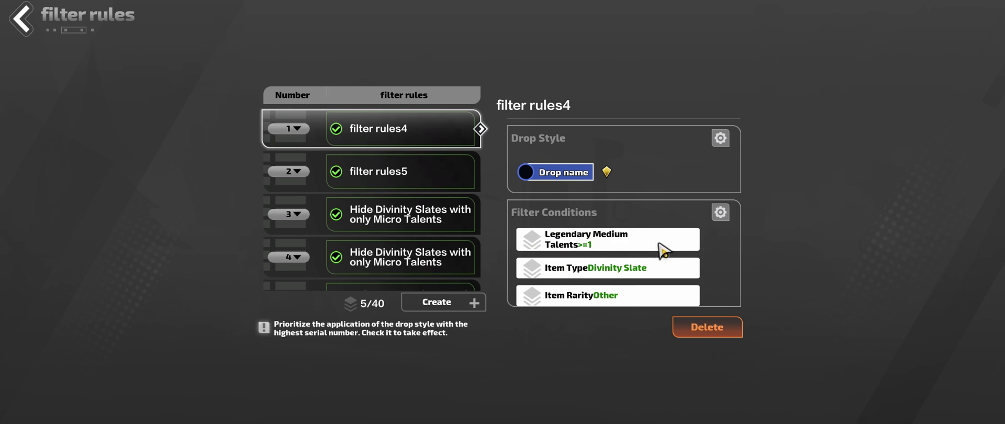
pyautogui.scroll(-1, 567, 239)
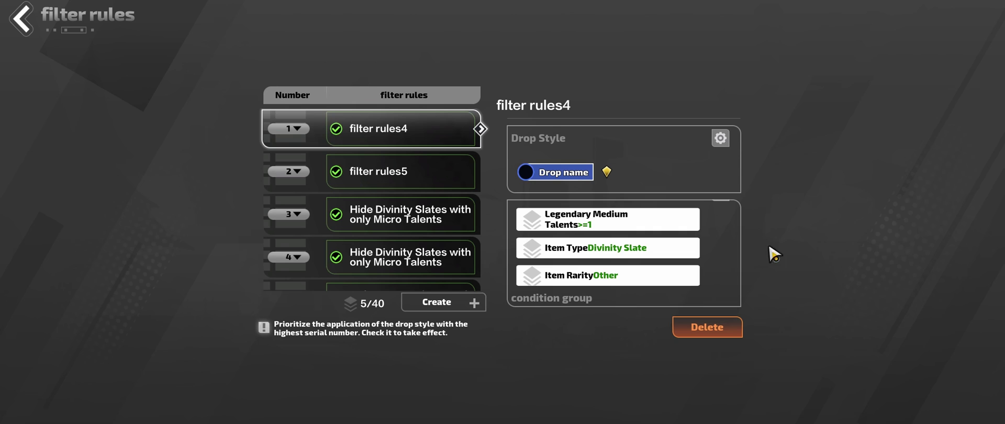
pyautogui.click(437, 176)
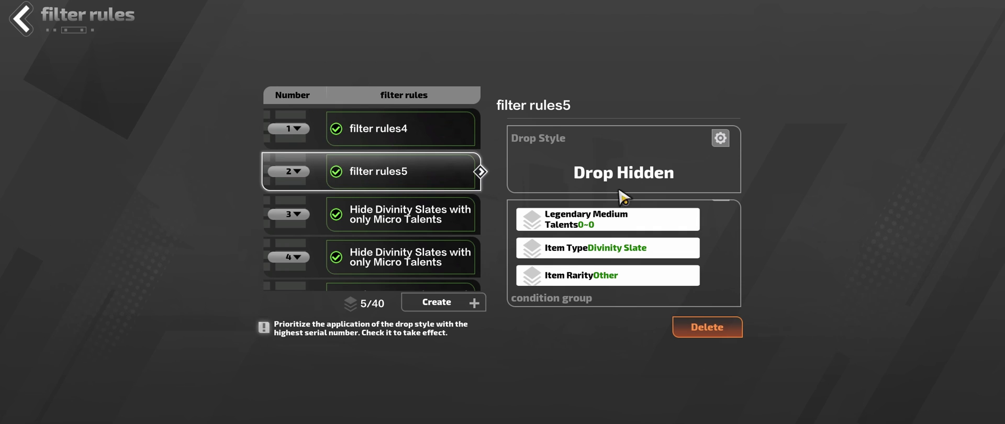
pyautogui.click(446, 141)
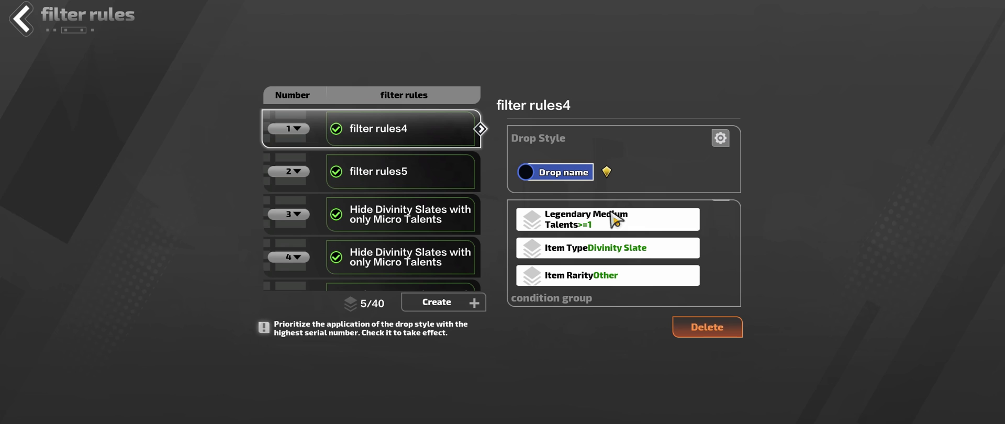
pyautogui.scroll(1, 691, 230)
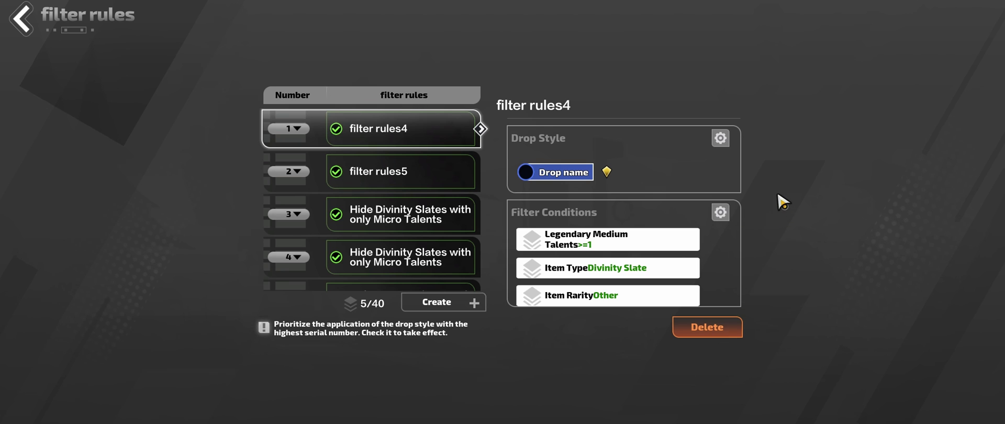
pyautogui.click(26, 22)
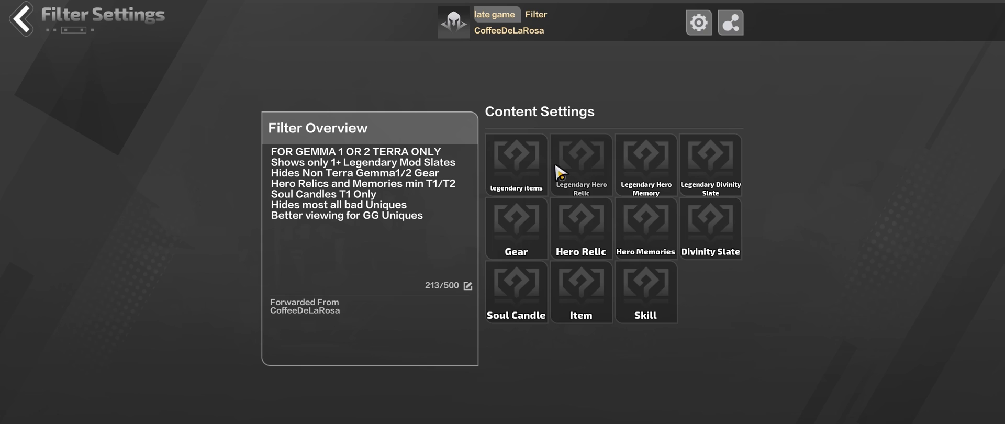
# Look into the Skill and Legendary Hero Memory categories and examine the first Soul Candle rule's drop style and conditions.
pyautogui.click(652, 291)
pyautogui.click(26, 23)
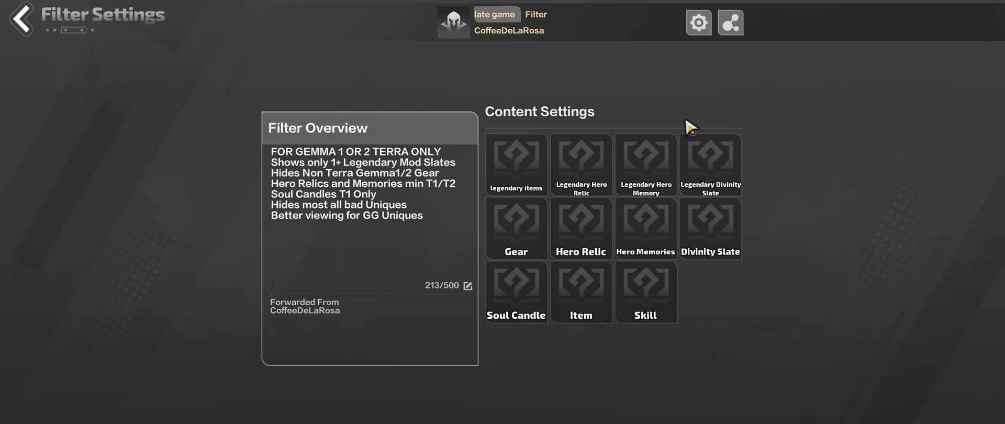
pyautogui.click(650, 156)
pyautogui.press('Escape')
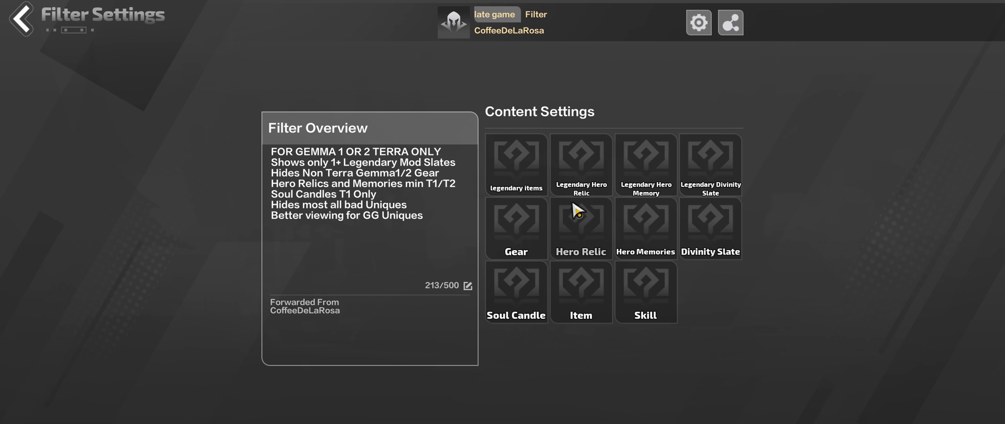
pyautogui.click(523, 293)
pyautogui.click(464, 129)
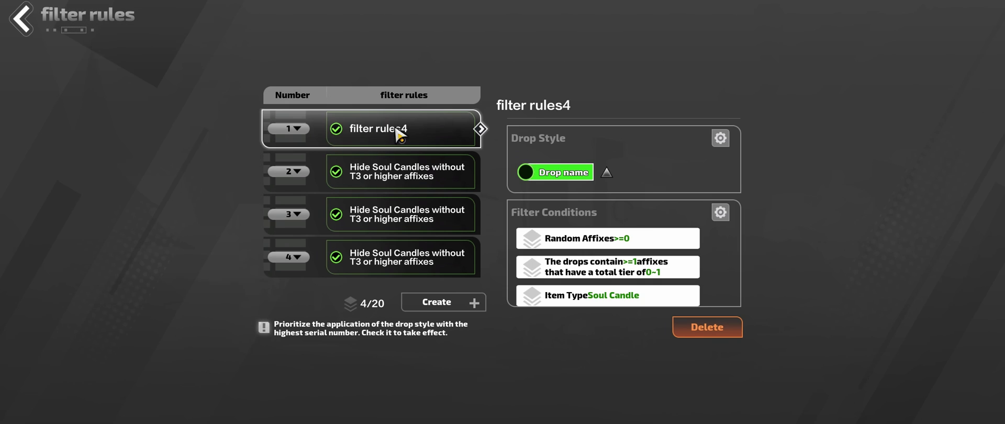
pyautogui.scroll(-1, 662, 238)
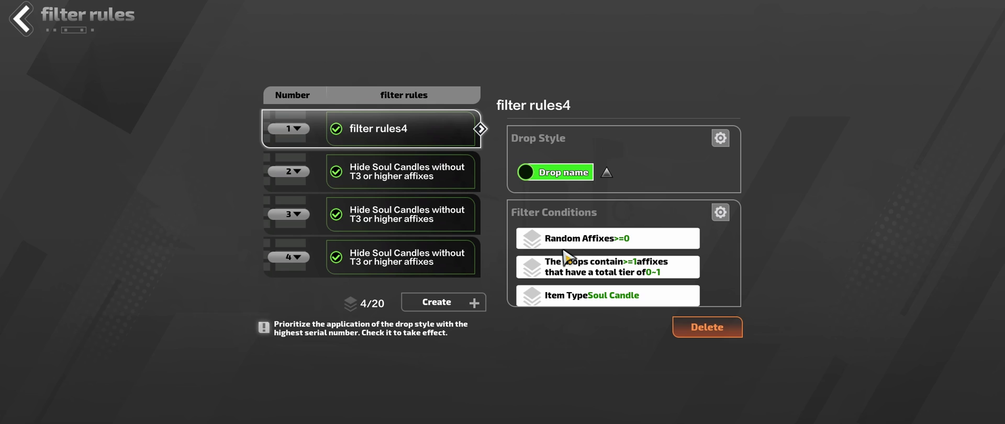
pyautogui.click(24, 17)
# Examine the drop styles and base names of the first six legendary items rules, through Hide Legendary STR Helmet.
pyautogui.click(533, 151)
pyautogui.click(375, 130)
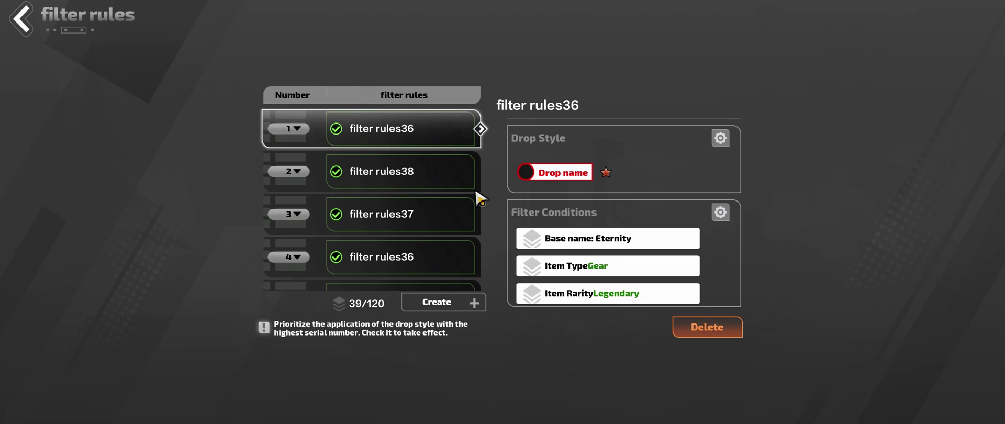
pyautogui.scroll(-1, 590, 225)
pyautogui.click(436, 181)
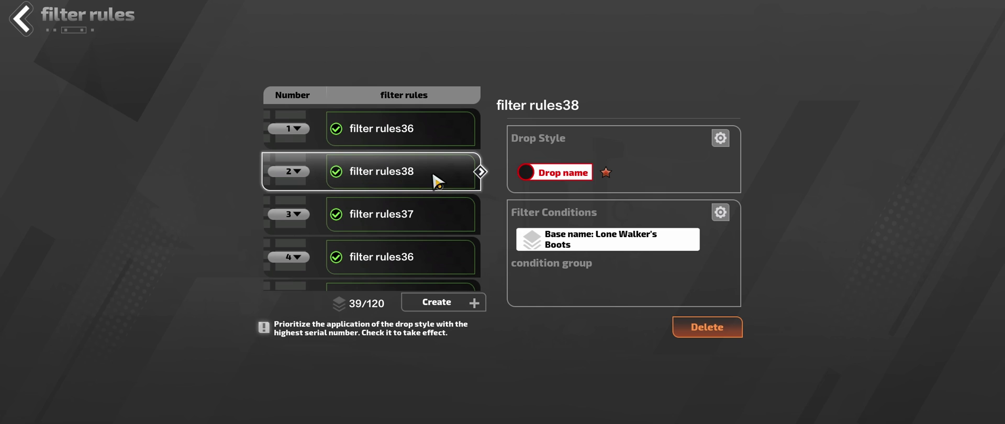
pyautogui.click(443, 217)
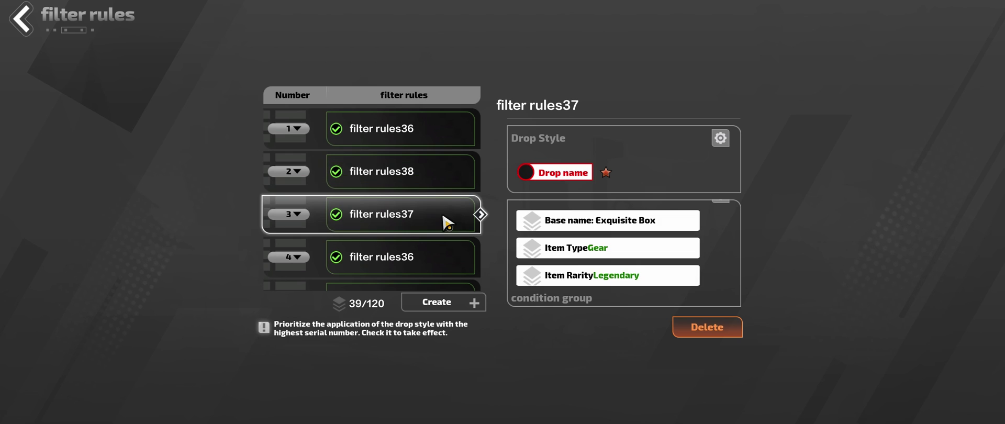
pyautogui.click(430, 255)
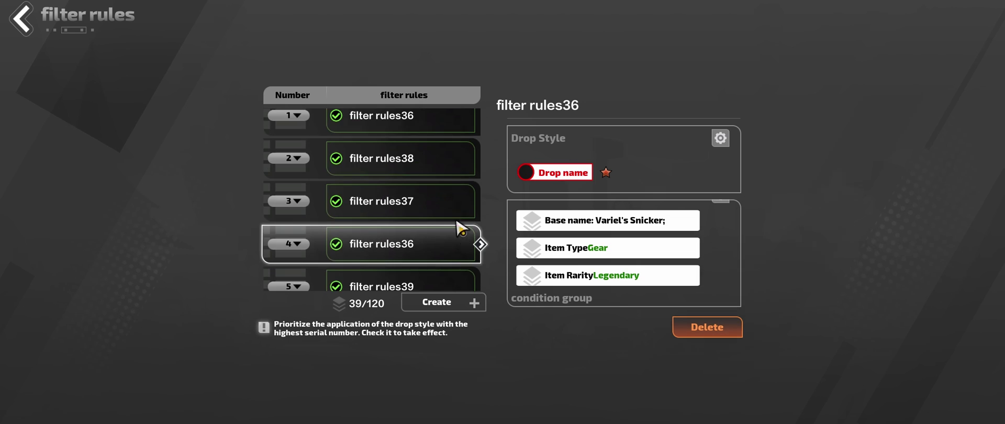
pyautogui.scroll(-2, 418, 189)
pyautogui.click(418, 222)
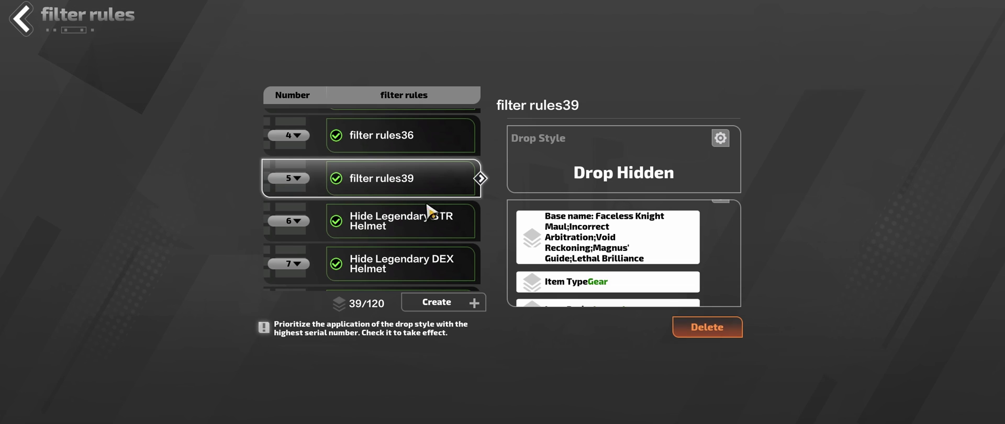
pyautogui.click(425, 226)
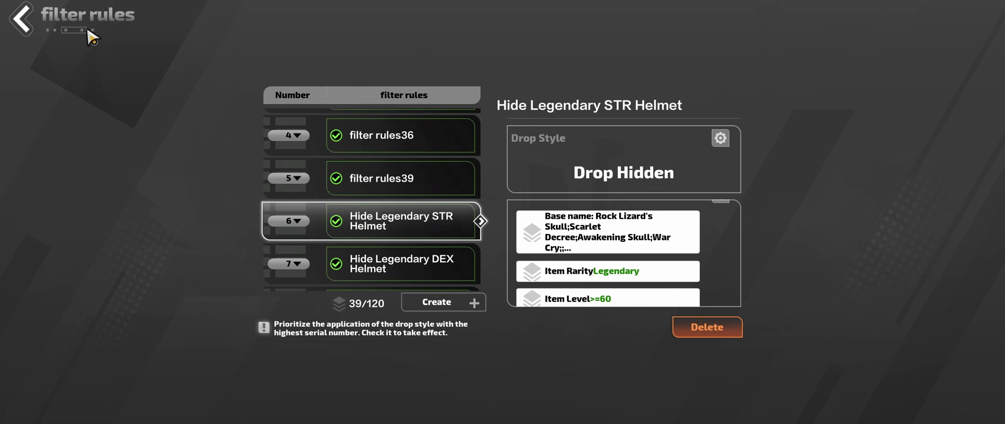
pyautogui.click(32, 17)
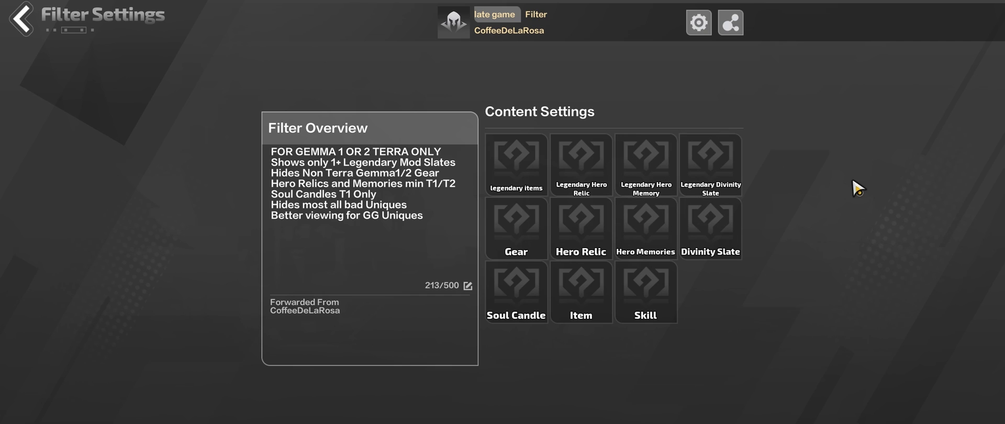
# Look through the Gear rules and examine the drop style and conditions of the first one, for INT Helmets.
pyautogui.click(516, 210)
pyautogui.click(425, 128)
pyautogui.scroll(-6, 432, 192)
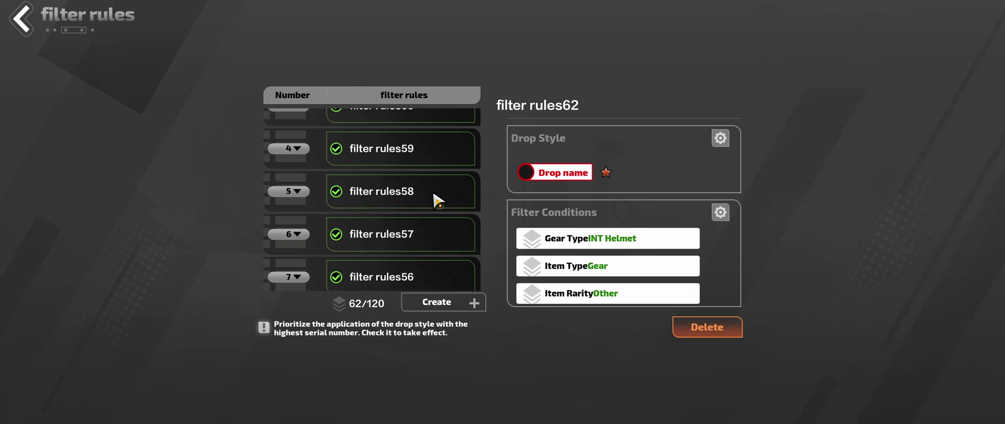
pyautogui.scroll(6, 427, 188)
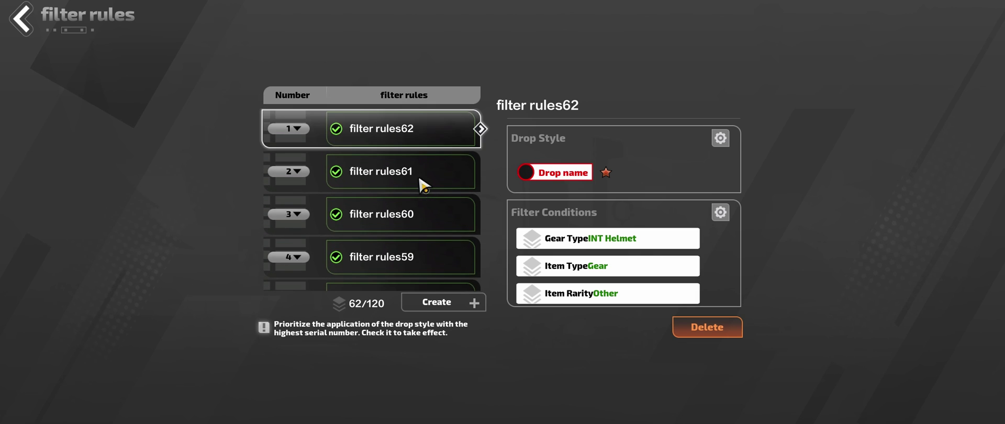
pyautogui.scroll(-1, 647, 207)
pyautogui.scroll(2, 649, 212)
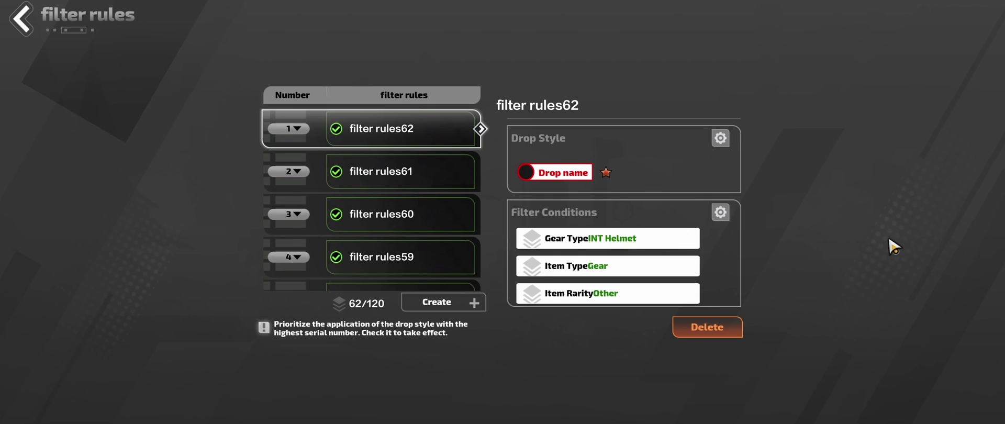
pyautogui.scroll(-2, 661, 251)
pyautogui.scroll(3, 662, 254)
# Open the INT Helmet rule's filter conditions and its condition group for editing.
pyautogui.click(721, 215)
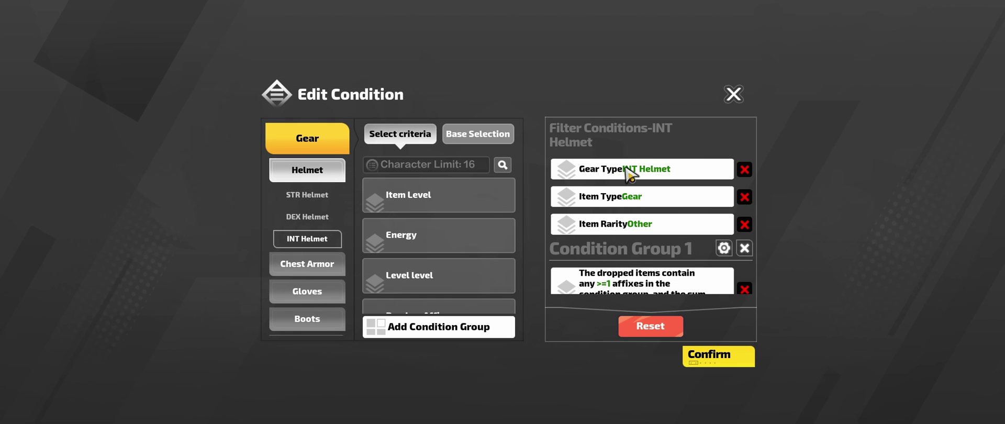
pyautogui.scroll(-1, 628, 172)
pyautogui.scroll(-3, 471, 214)
pyautogui.scroll(-2, 449, 233)
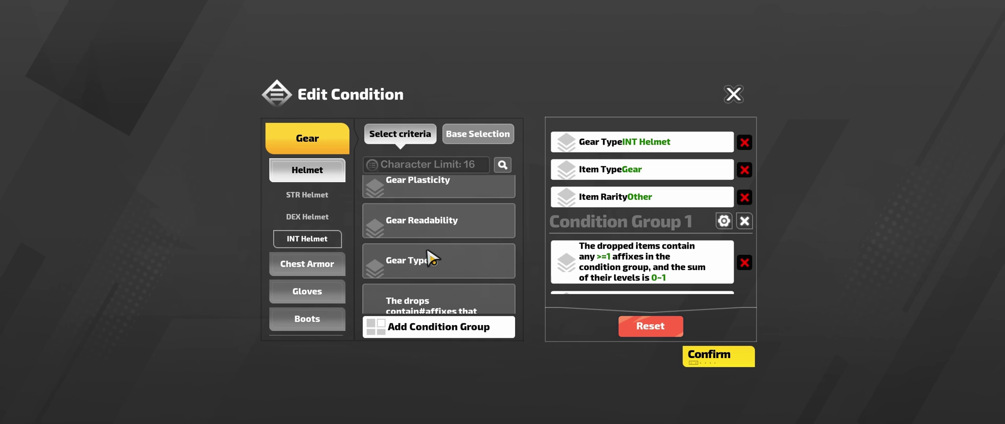
pyautogui.click(628, 146)
pyautogui.click(461, 197)
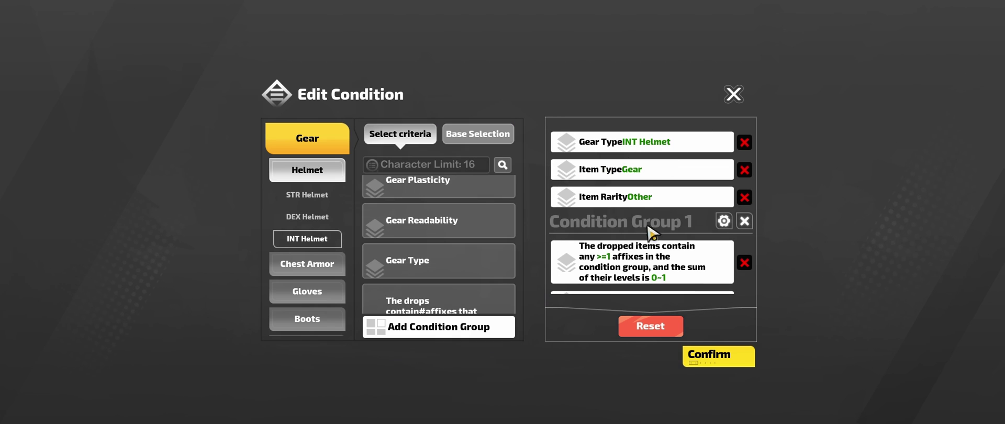
pyautogui.scroll(-2, 651, 232)
pyautogui.click(450, 331)
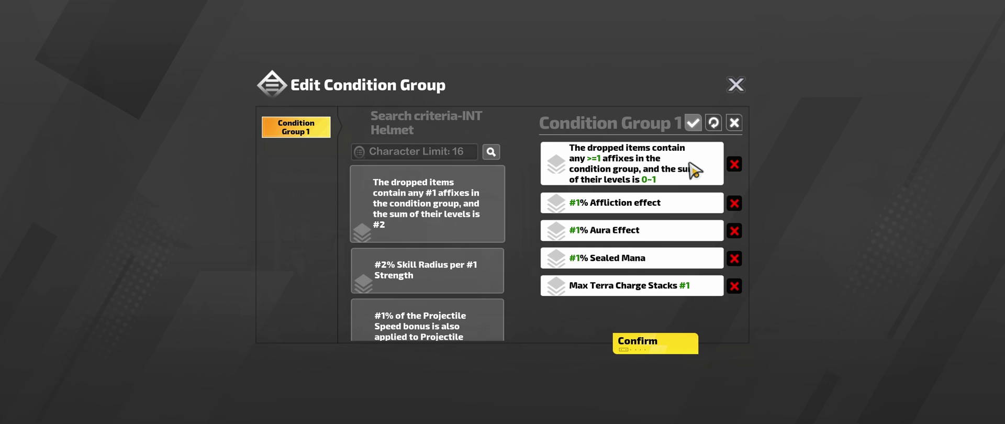
# Set the minimum number of matching affixes in the INT Helmet condition group to 2.
pyautogui.click(599, 160)
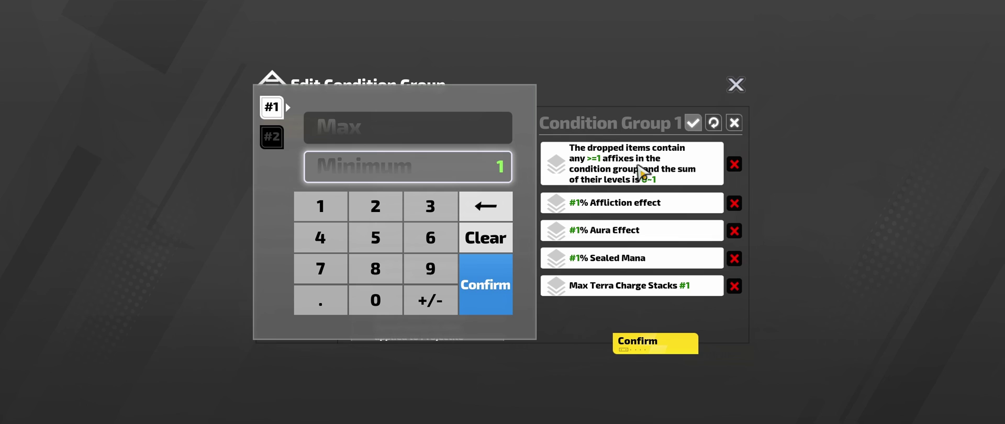
pyautogui.click(490, 289)
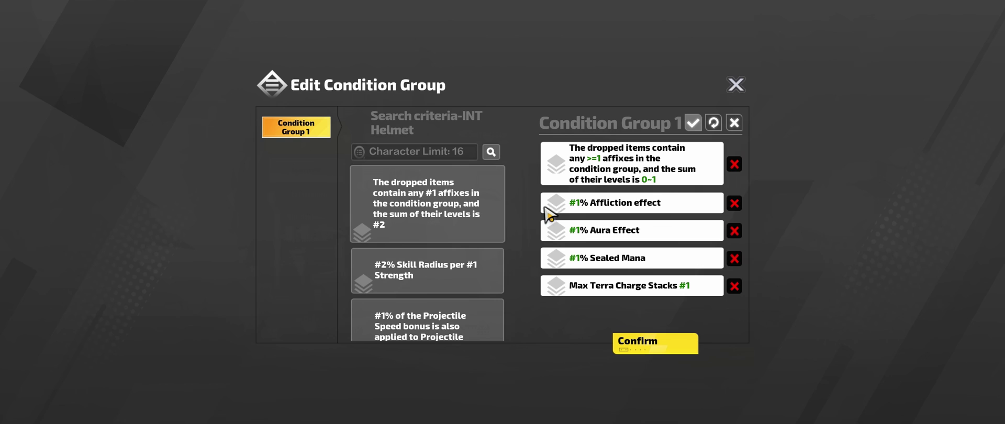
pyautogui.click(641, 179)
pyautogui.click(486, 207)
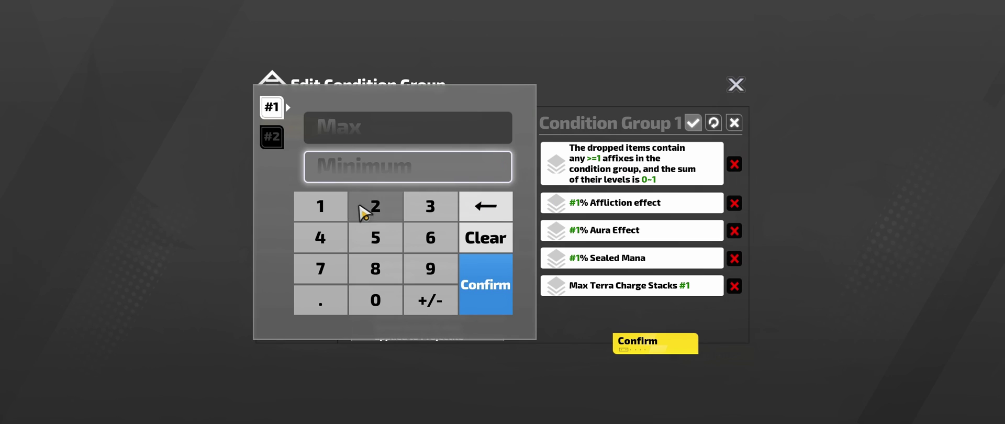
pyautogui.click(362, 210)
pyautogui.click(492, 282)
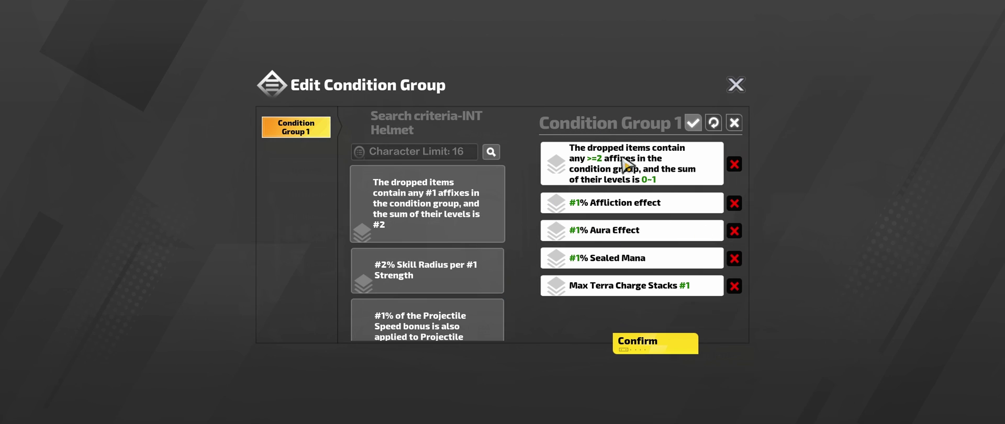
# Set the maximum level sum in the INT Helmet condition group to 2 and save the group and the rule's conditions.
pyautogui.click(649, 179)
pyautogui.click(268, 137)
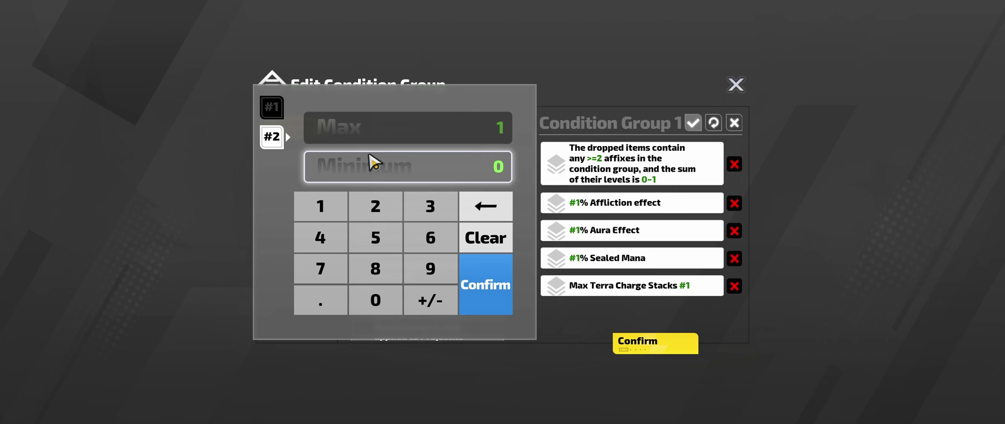
pyautogui.click(477, 137)
pyautogui.click(485, 206)
pyautogui.click(375, 206)
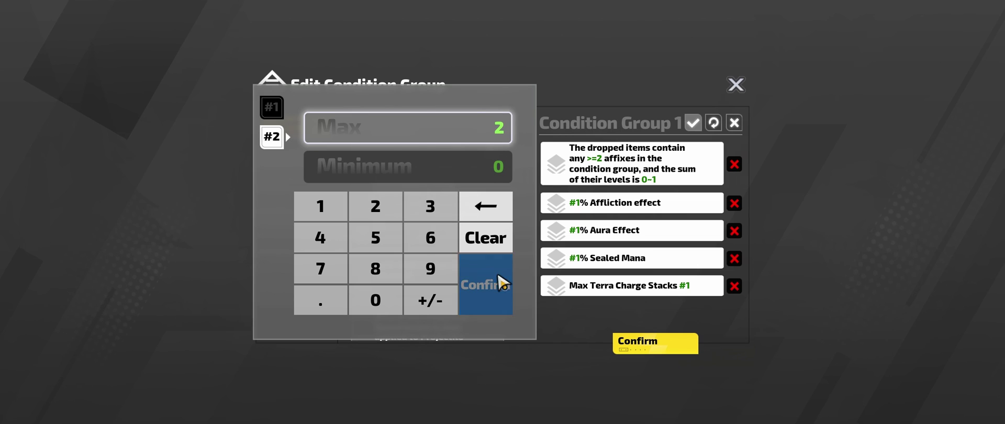
pyautogui.click(500, 283)
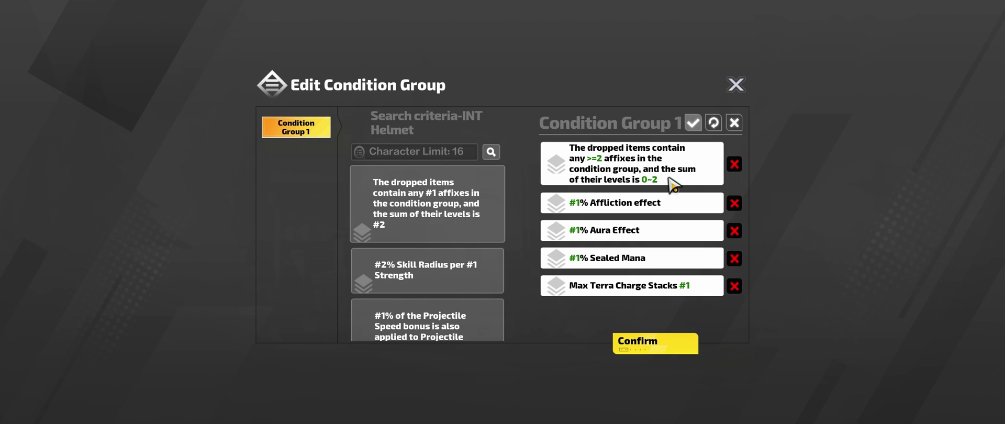
pyautogui.click(673, 349)
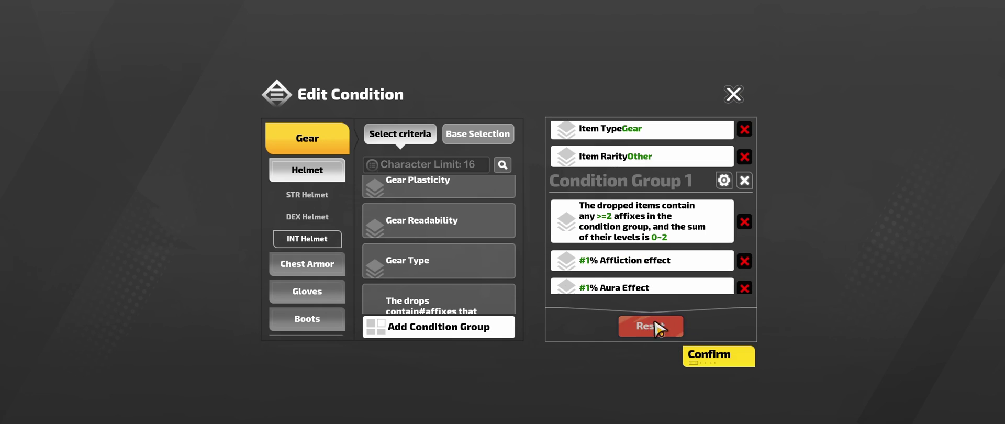
pyautogui.click(728, 356)
# Examine the drop style, filter conditions and affix condition group of the second Gear rule, filter rules61.
pyautogui.click(435, 177)
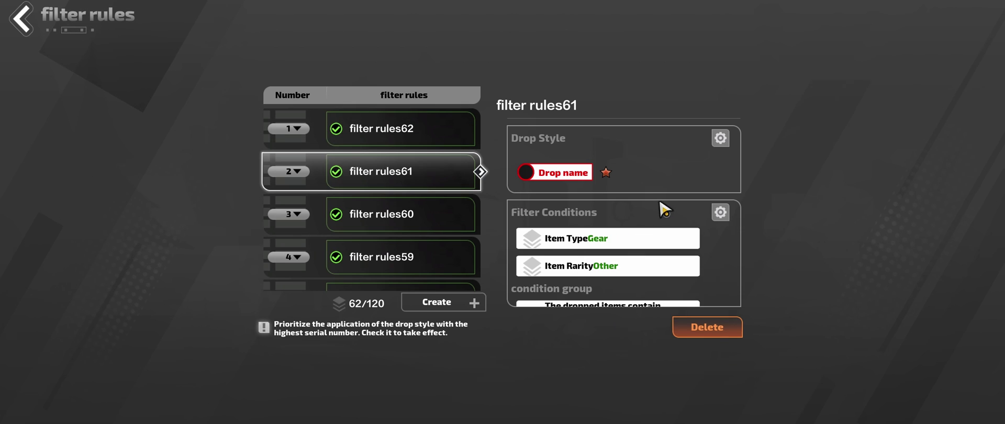
pyautogui.scroll(-3, 657, 212)
pyautogui.scroll(2, 638, 232)
pyautogui.scroll(-6, 698, 218)
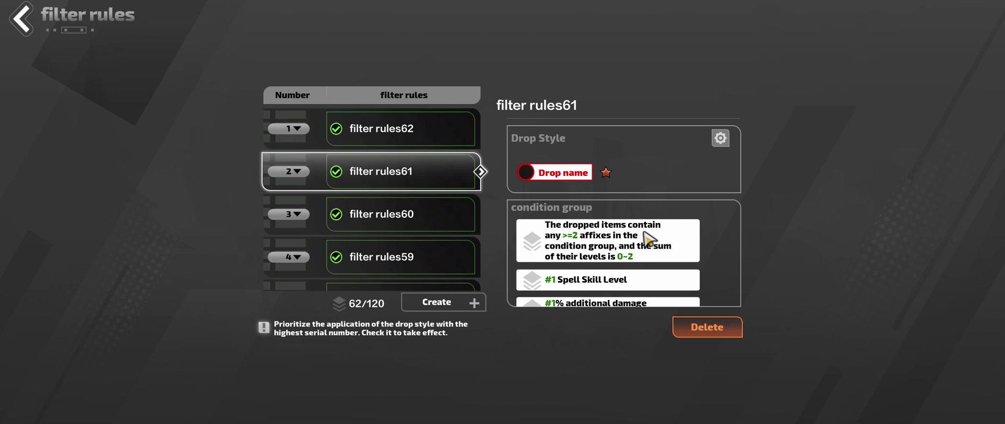
pyautogui.scroll(6, 605, 269)
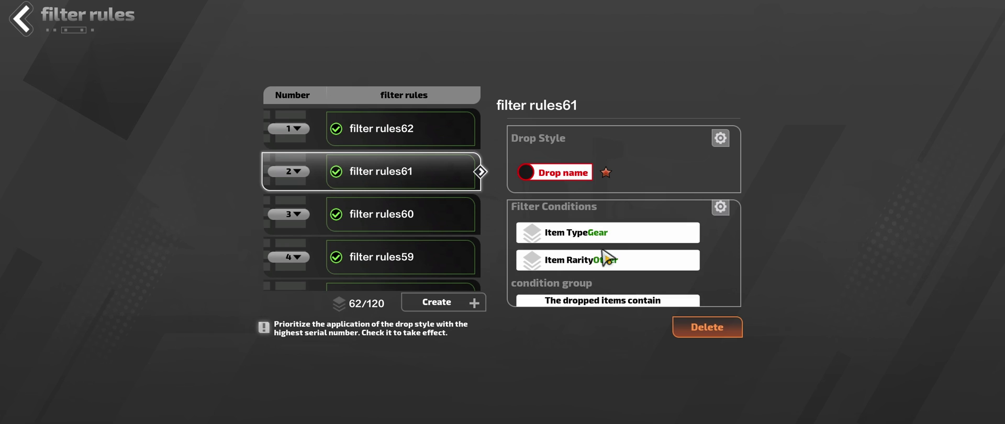
# Add a Gear Type condition set to Staff to filter rules61 and save its filter conditions.
pyautogui.click(720, 212)
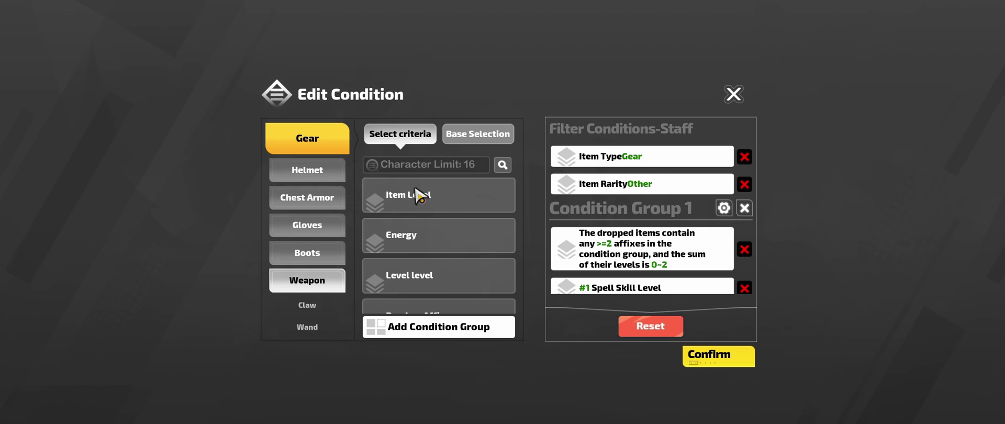
pyautogui.scroll(-3, 450, 257)
pyautogui.scroll(-4, 676, 259)
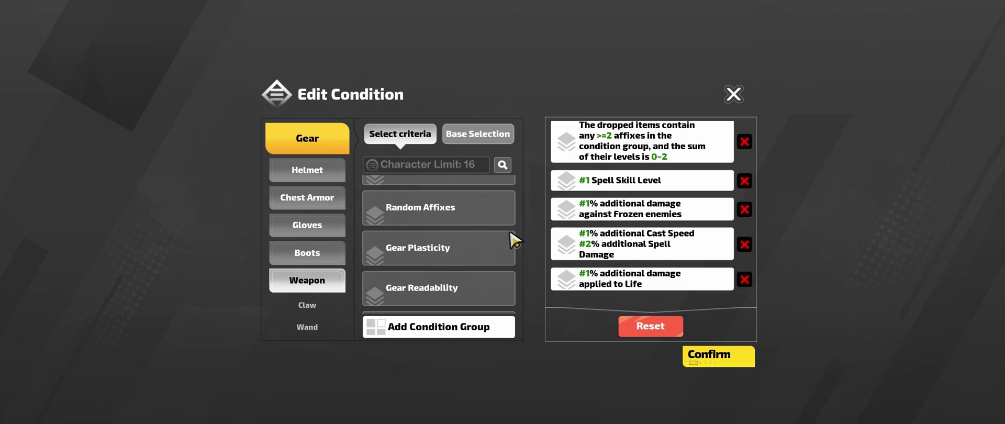
pyautogui.scroll(-2, 455, 256)
pyautogui.click(445, 240)
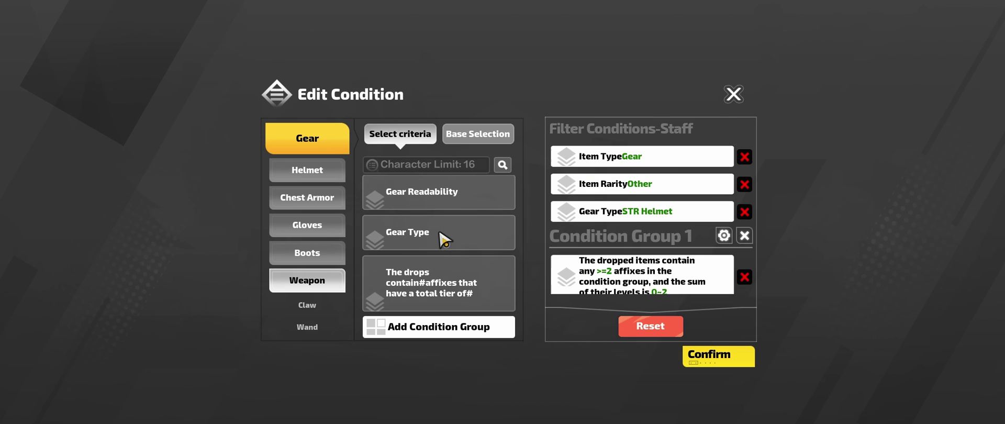
pyautogui.click(631, 215)
pyautogui.scroll(-6, 461, 231)
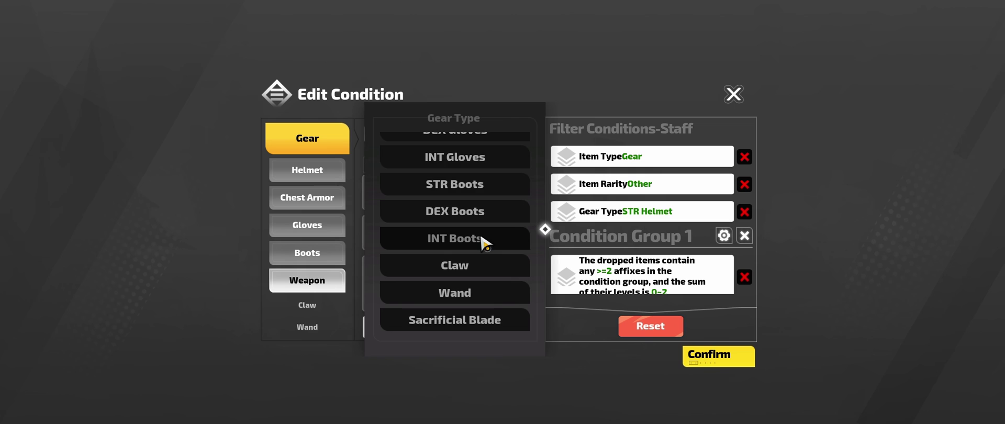
pyautogui.scroll(-4, 487, 236)
pyautogui.click(481, 293)
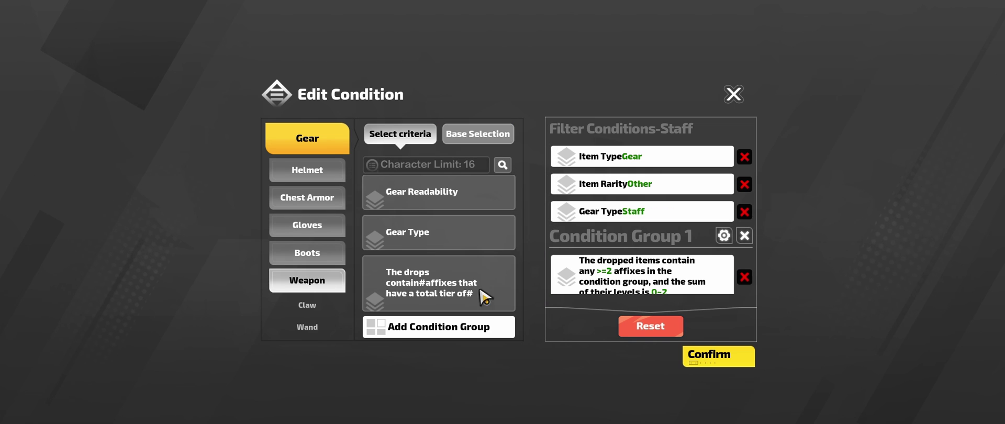
pyautogui.scroll(-5, 639, 246)
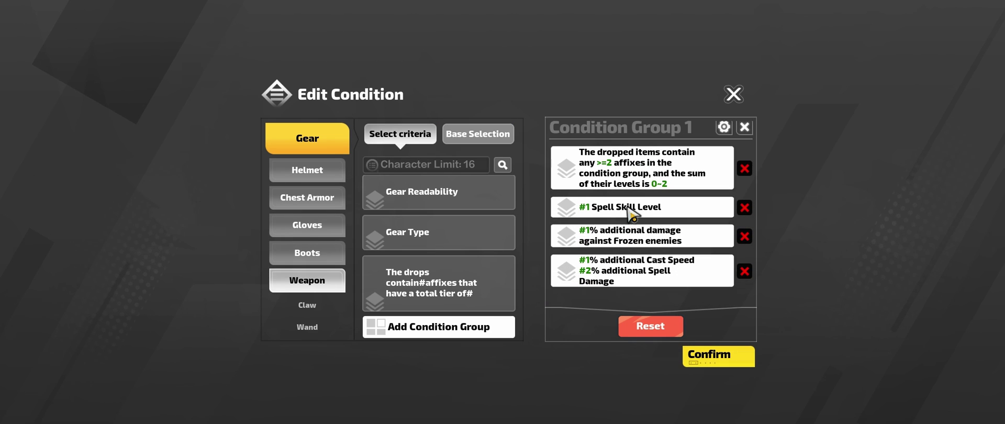
pyautogui.click(722, 356)
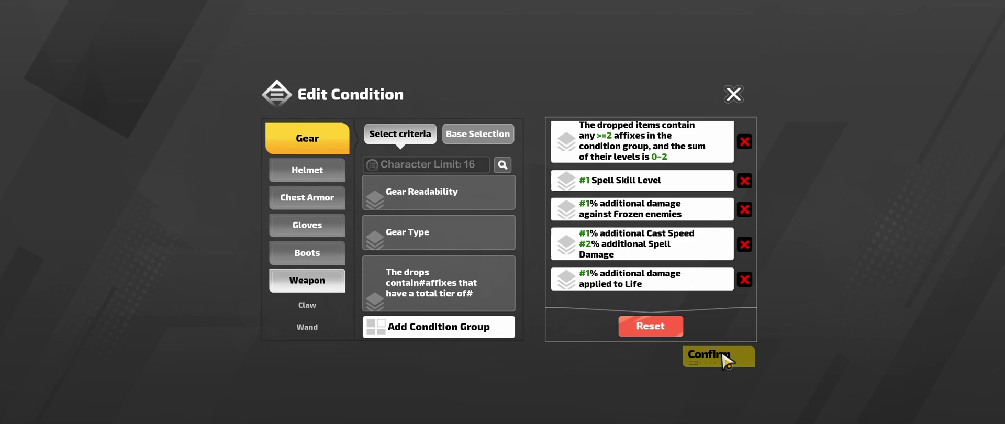
# Examine the drop styles and conditions of the third to fifth Gear rules, filter rules60 through filter rules58.
pyautogui.click(404, 215)
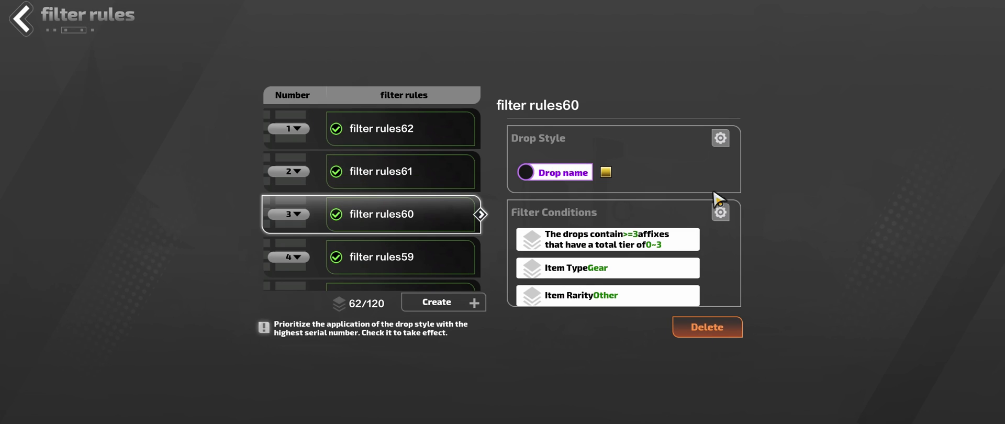
pyautogui.scroll(-1, 662, 238)
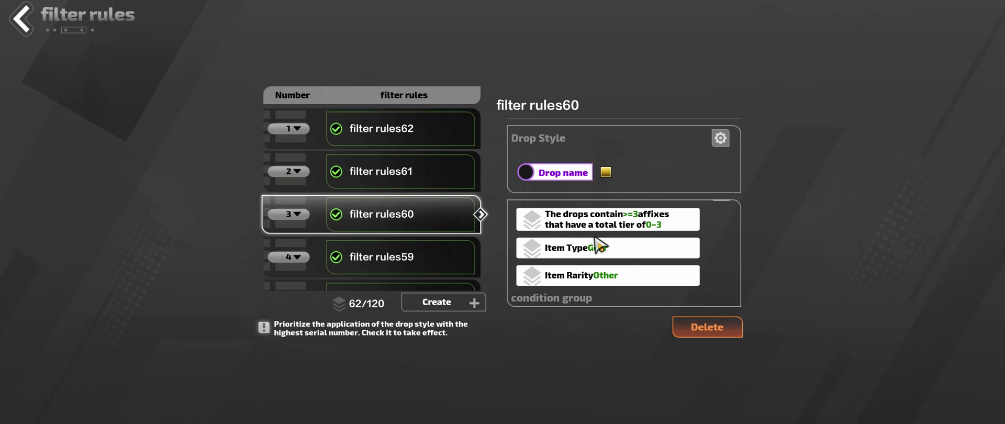
pyautogui.scroll(-1, 429, 236)
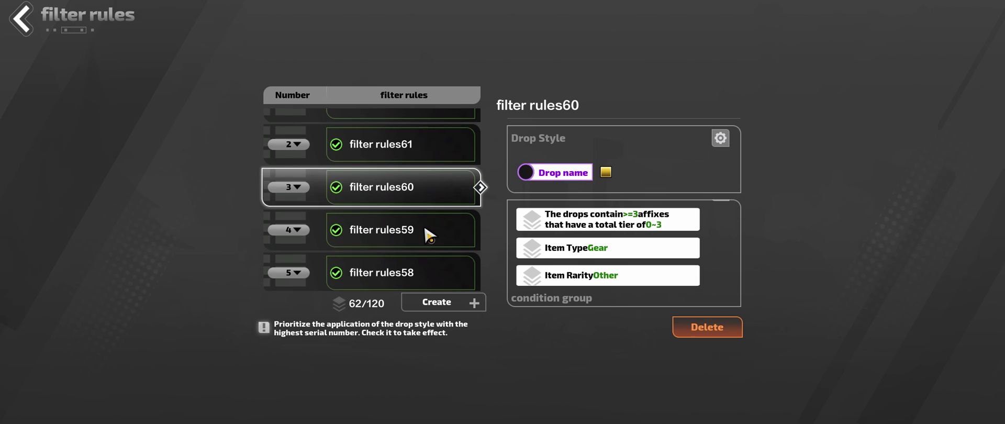
pyautogui.click(425, 228)
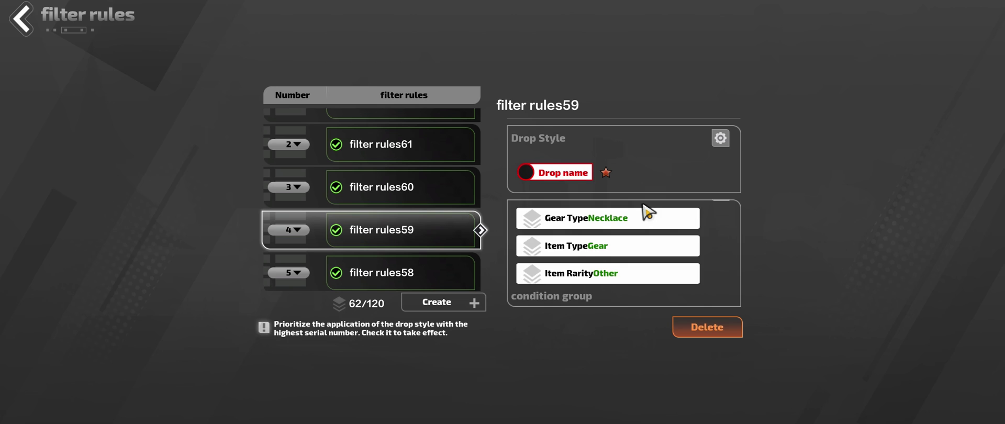
pyautogui.scroll(-2, 635, 216)
pyautogui.scroll(1, 640, 217)
pyautogui.scroll(-3, 639, 218)
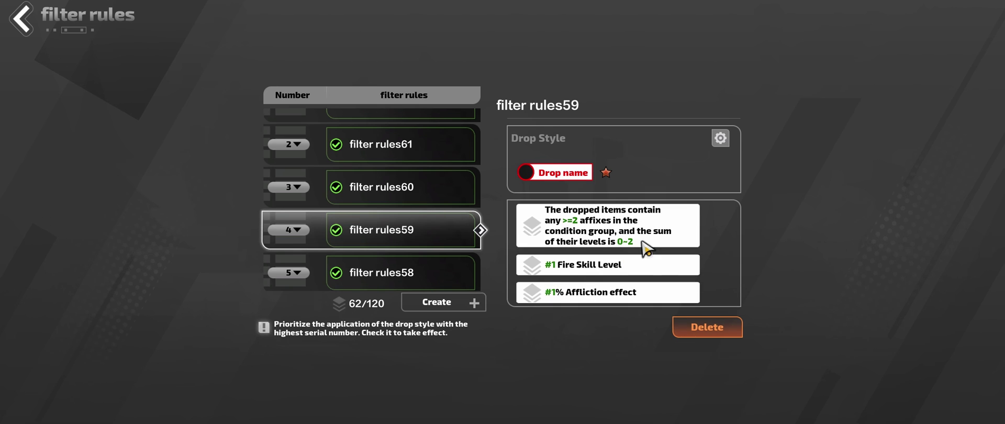
pyautogui.click(456, 270)
pyautogui.scroll(-2, 623, 243)
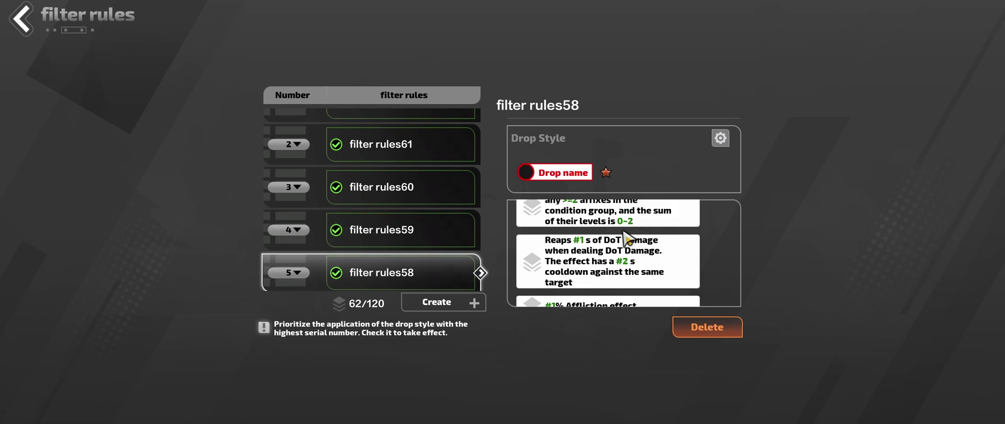
pyautogui.scroll(3, 622, 248)
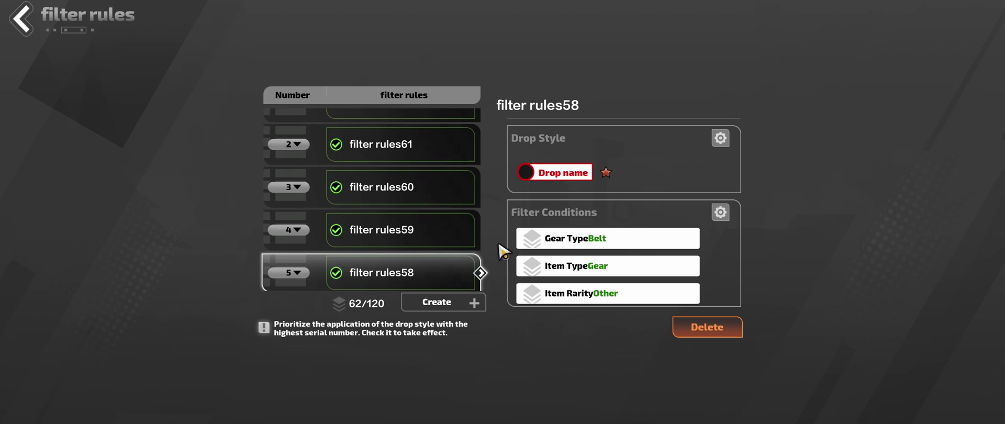
# Examine the drop styles and conditions of the sixth to eighth Gear rules, filter rules57 through filter rules55.
pyautogui.scroll(-2, 460, 236)
pyautogui.click(455, 235)
pyautogui.scroll(-1, 419, 233)
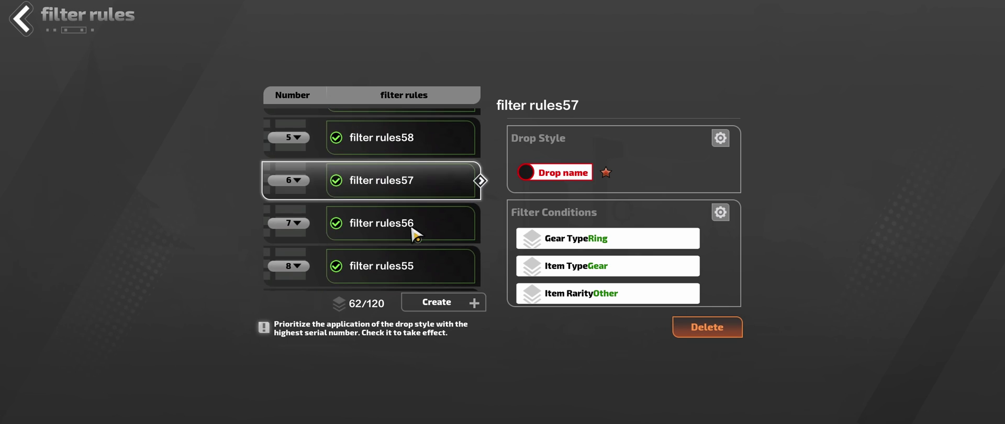
pyautogui.click(416, 234)
pyautogui.scroll(-4, 637, 240)
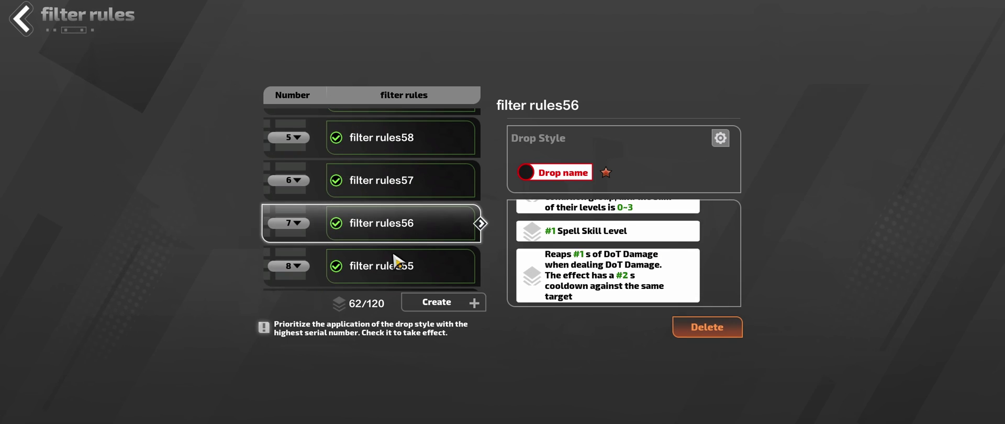
pyautogui.click(411, 267)
pyautogui.scroll(-2, 437, 250)
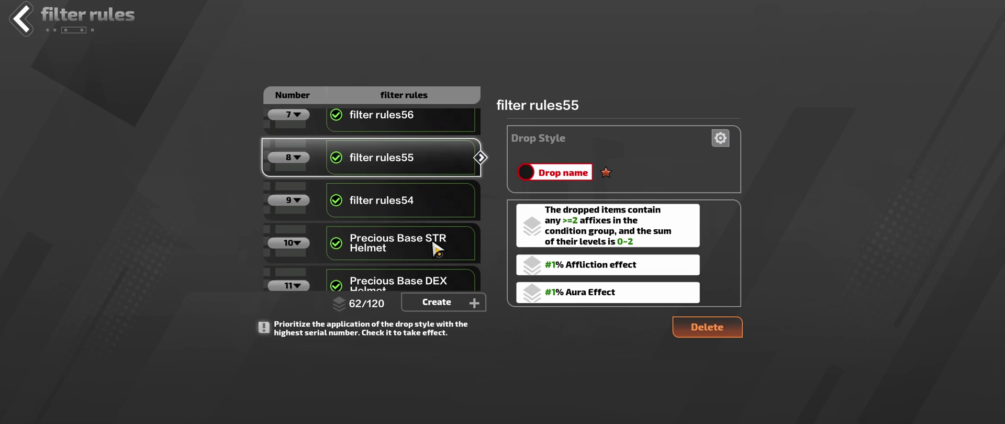
# Examine the Precious Base STR Helmet rule and the drop style and affix tier condition of filter rules54.
pyautogui.click(414, 208)
pyautogui.click(426, 247)
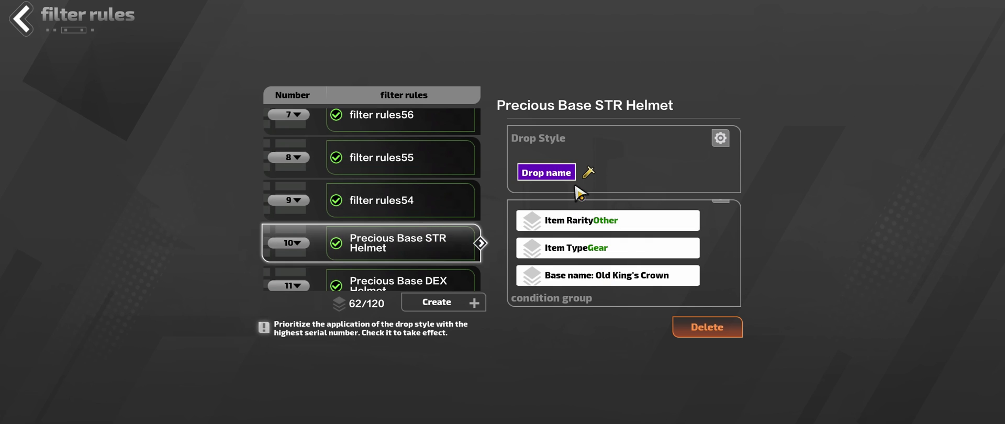
pyautogui.click(414, 208)
pyautogui.scroll(2, 636, 245)
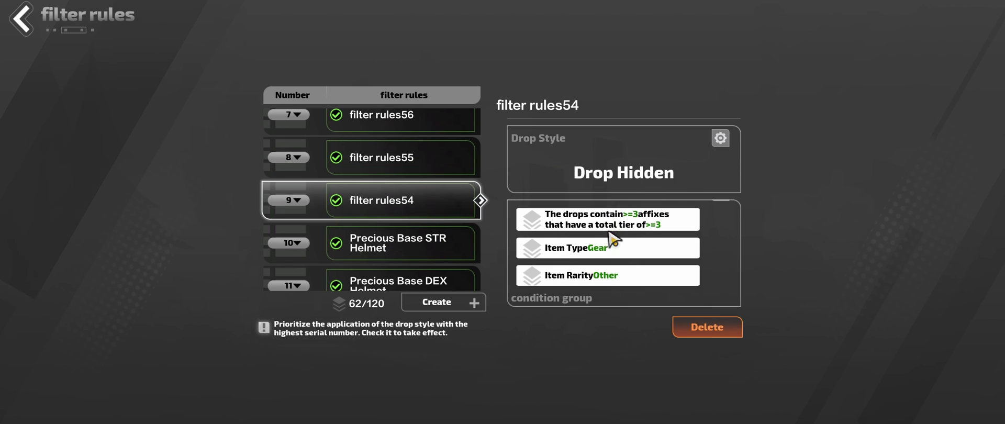
pyautogui.scroll(2, 617, 256)
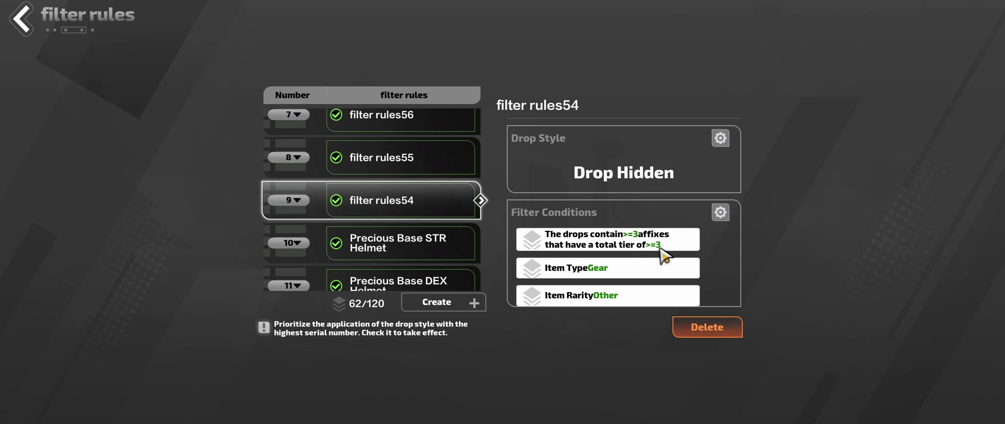
pyautogui.scroll(-2, 644, 260)
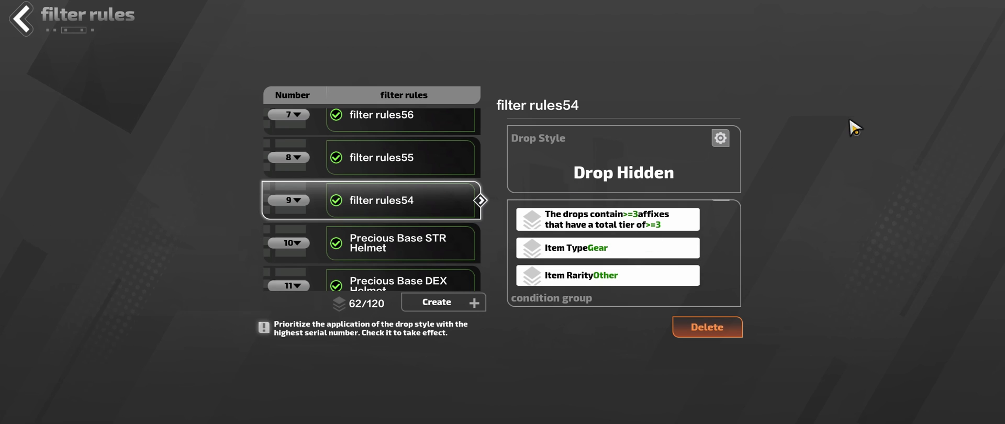
# Leave the filter settings for the game world and inspect the Varagon Ancestral Spirit drop among the loot on the ground.
pyautogui.press('Escape')
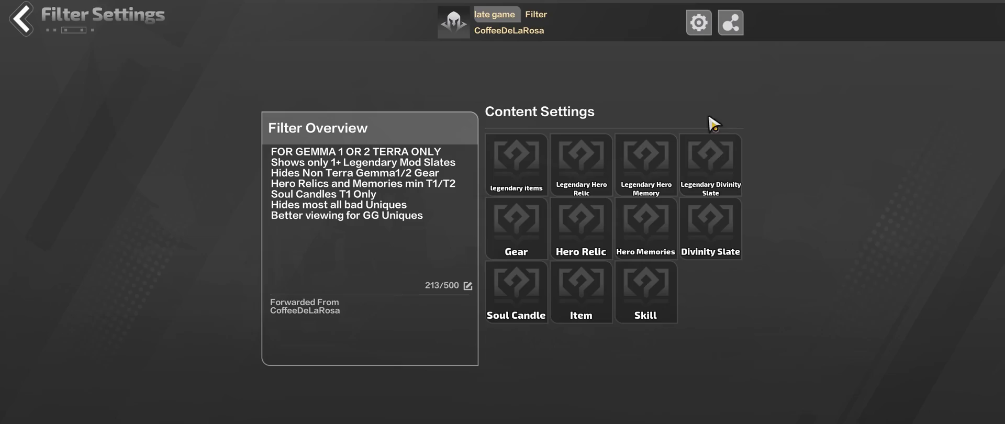
pyautogui.press('Escape')
pyautogui.press('Escape')
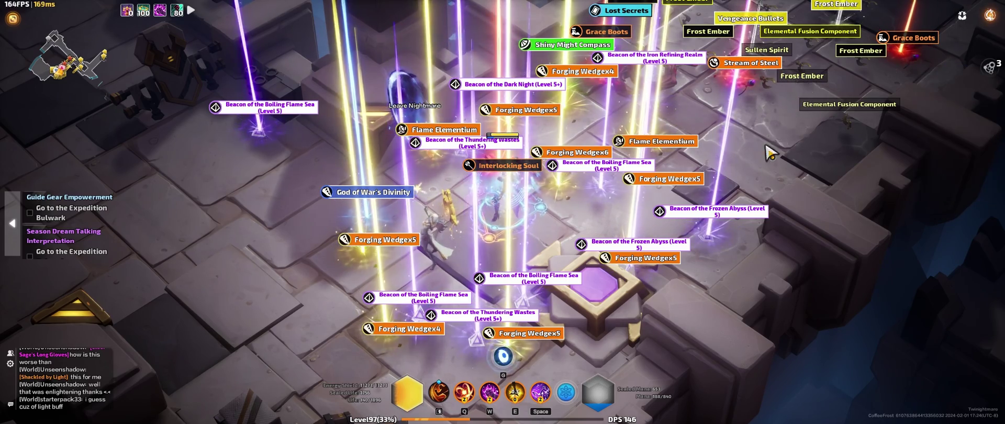
pyautogui.press('e')
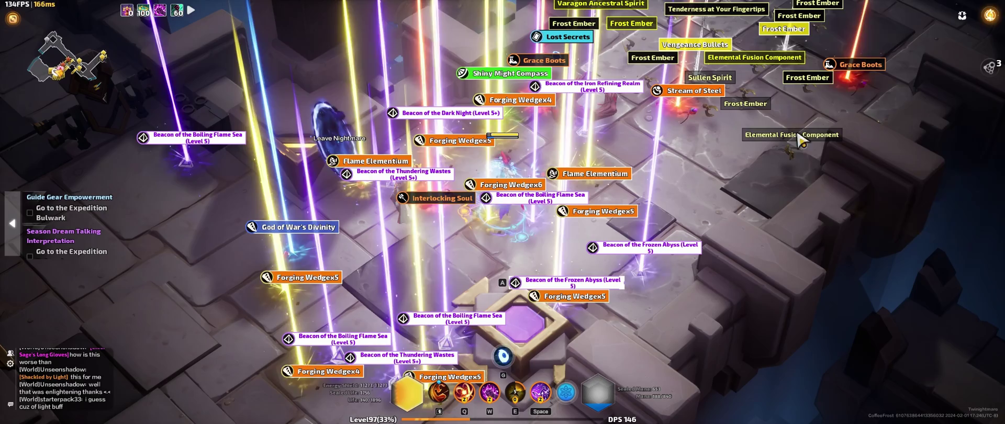
pyautogui.click(714, 174)
pyautogui.moveTo(502, 50)
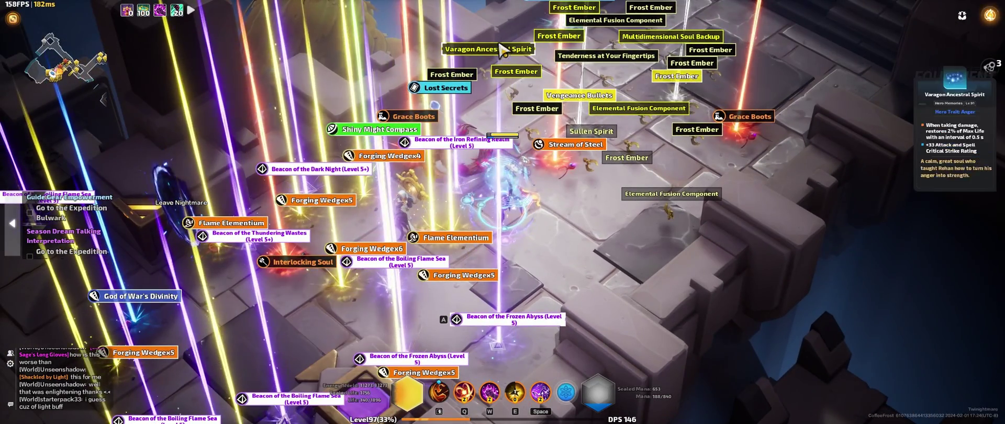
pyautogui.press('e')
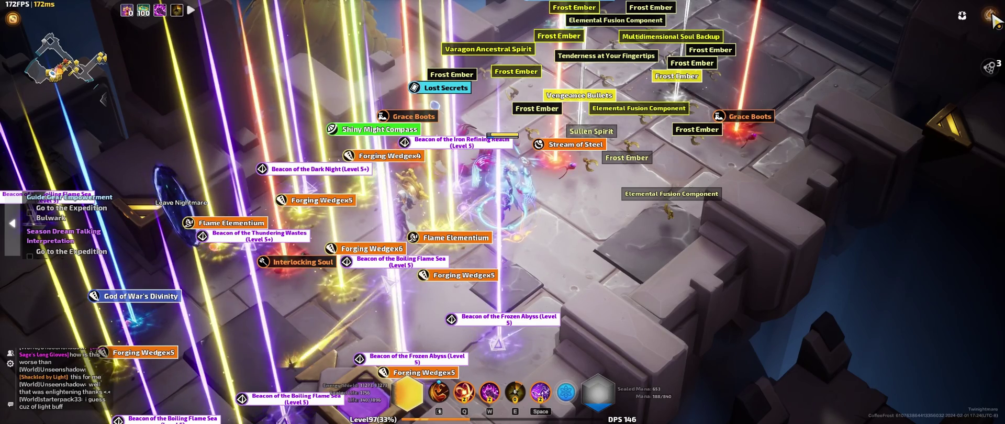
# Open the loot filter list and select the late game filter that is in use.
pyautogui.press('Escape')
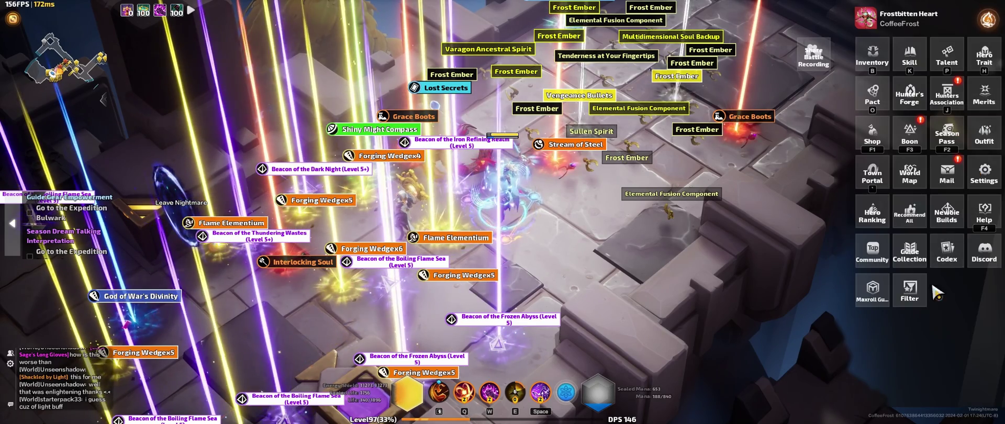
pyautogui.click(910, 291)
pyautogui.click(424, 128)
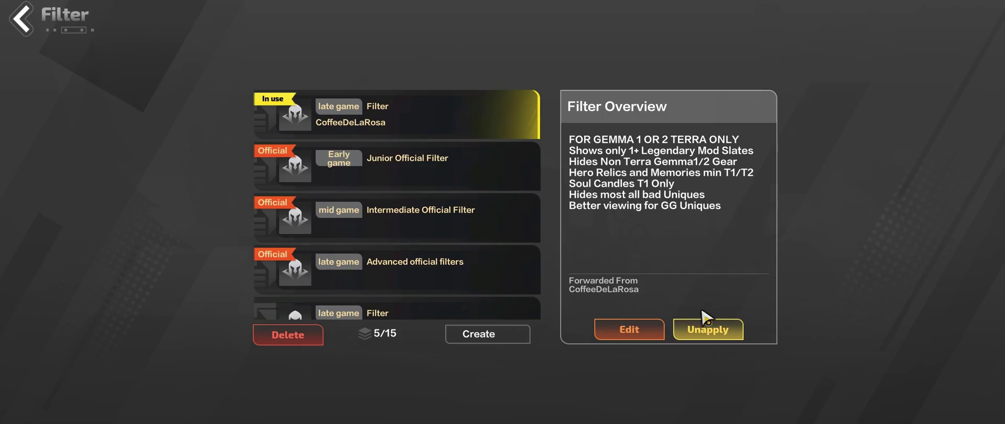
# Open the Hero Memories rules of the late game filter and select the second rule.
pyautogui.click(643, 332)
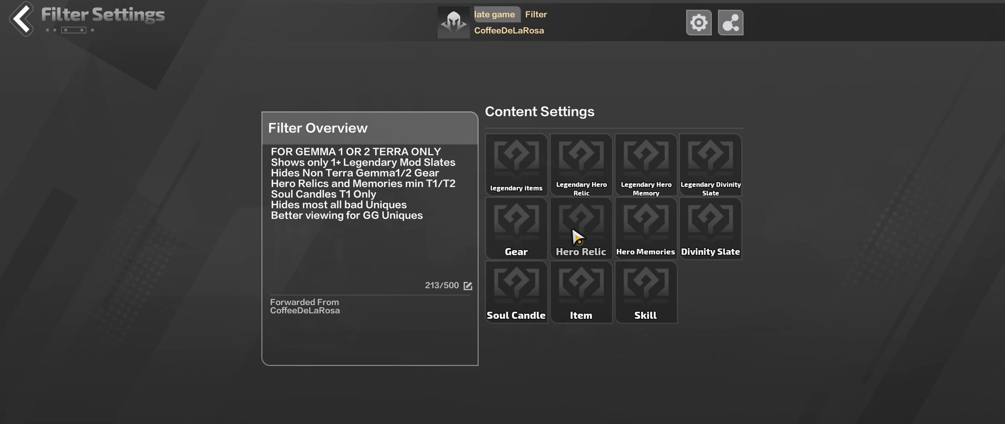
pyautogui.click(649, 221)
pyautogui.click(410, 159)
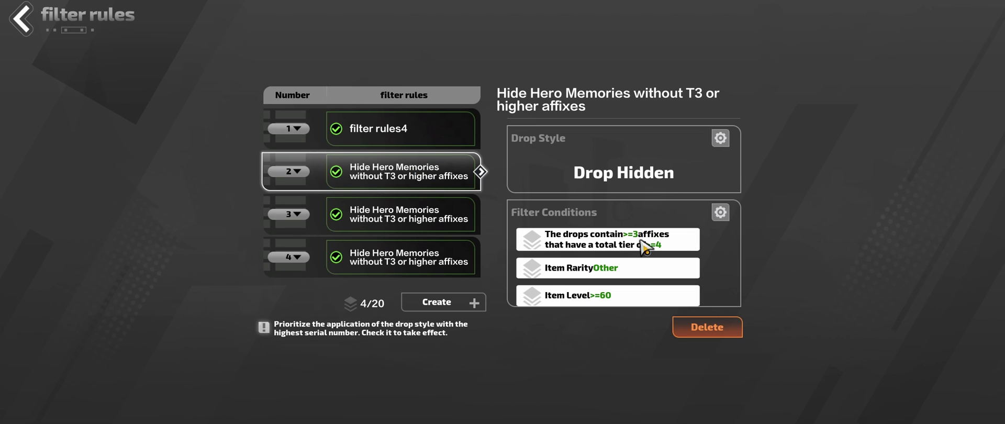
# Change the total tier in the second Hero Memories rule's affix condition to a maximum of 2 with no minimum.
pyautogui.click(726, 214)
pyautogui.click(658, 176)
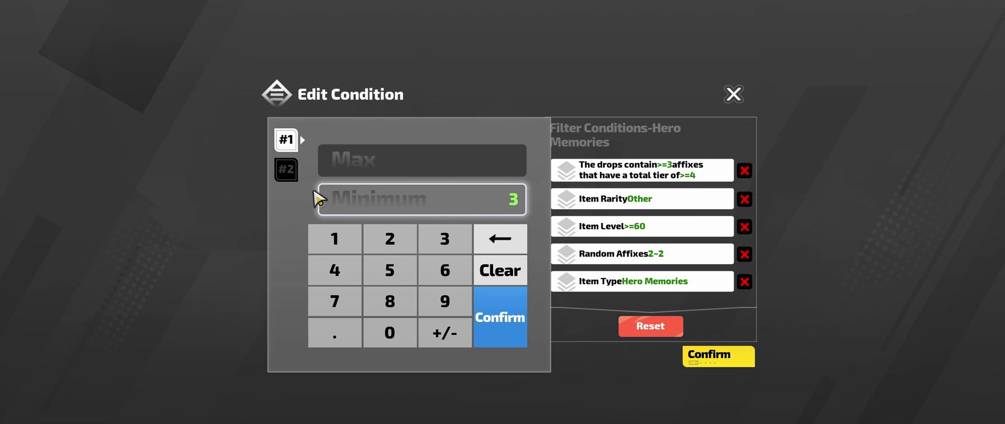
pyautogui.click(286, 169)
pyautogui.click(511, 236)
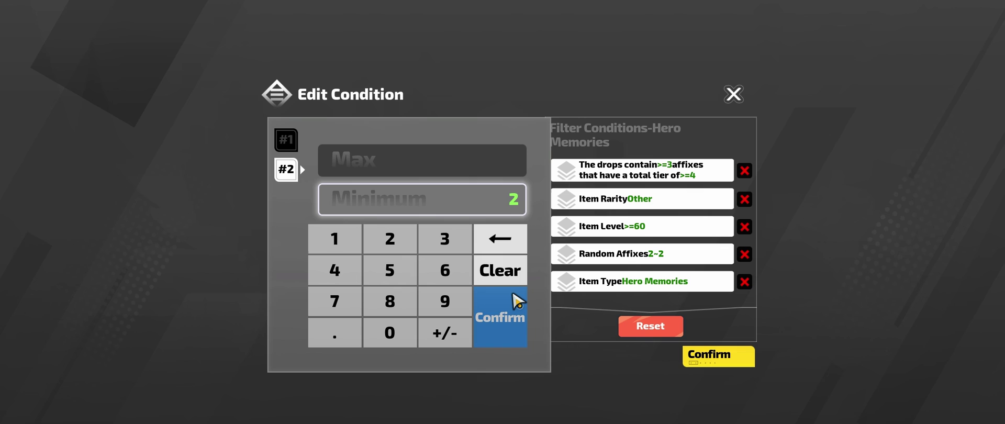
pyautogui.click(508, 241)
pyautogui.click(485, 167)
pyautogui.click(390, 239)
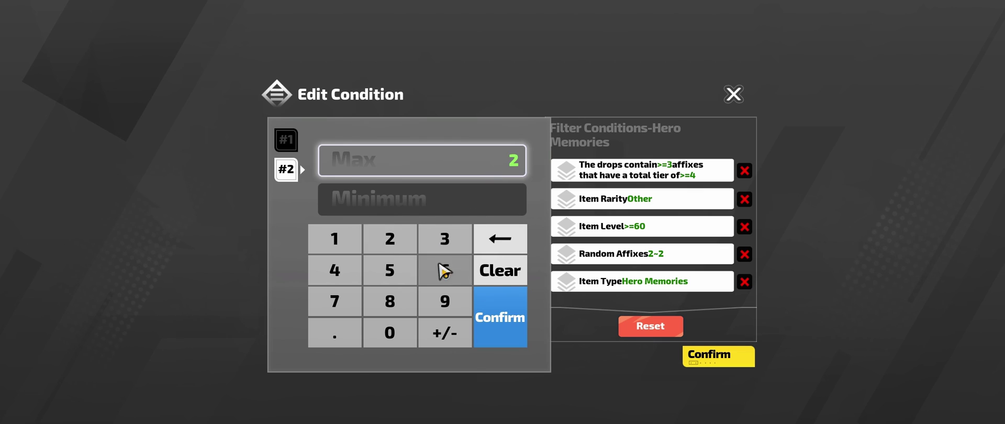
pyautogui.click(500, 316)
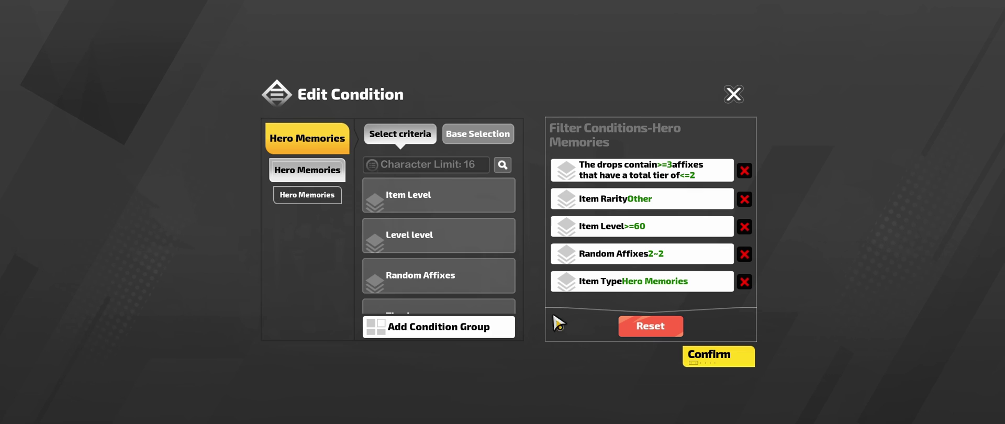
pyautogui.click(722, 352)
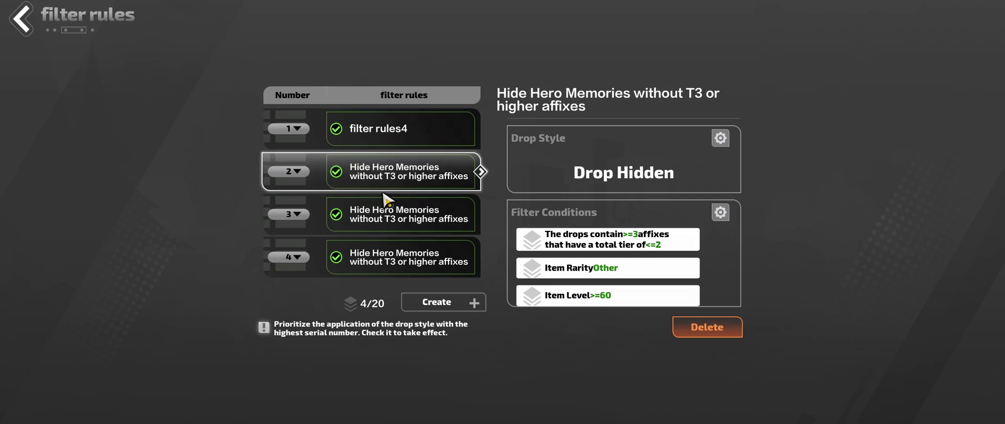
# Check the Hero Memory drops in the game world and return to the late game filter's Hero Memories rules.
pyautogui.press('Escape')
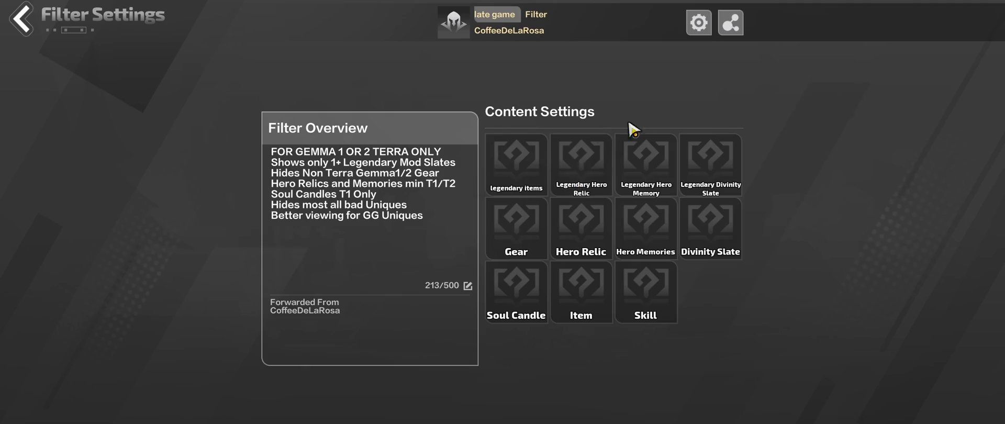
pyautogui.press('Escape')
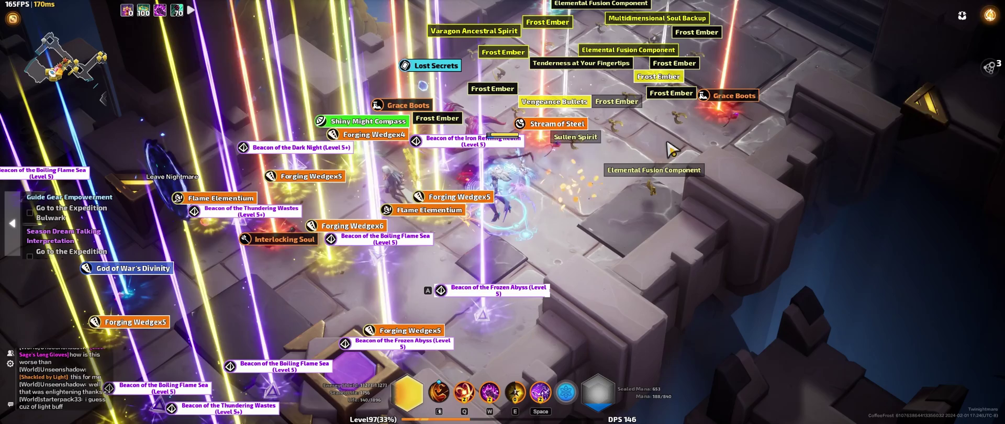
pyautogui.press('Escape')
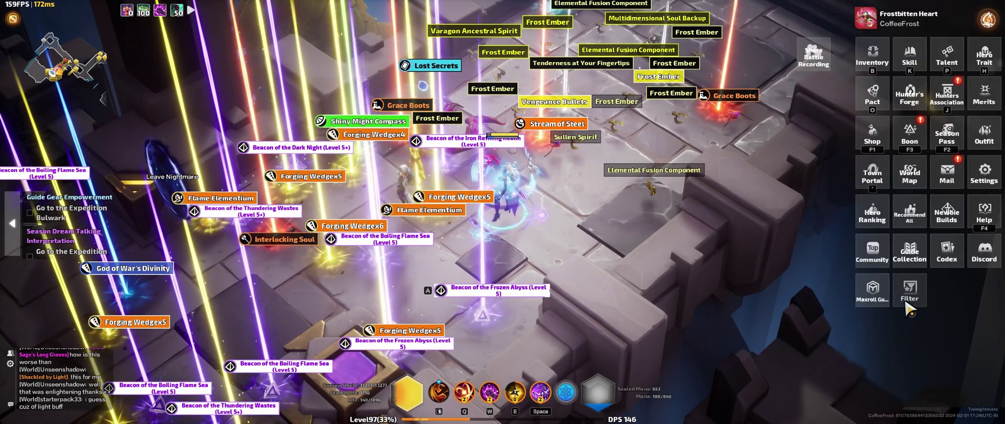
pyautogui.click(781, 236)
pyautogui.click(482, 128)
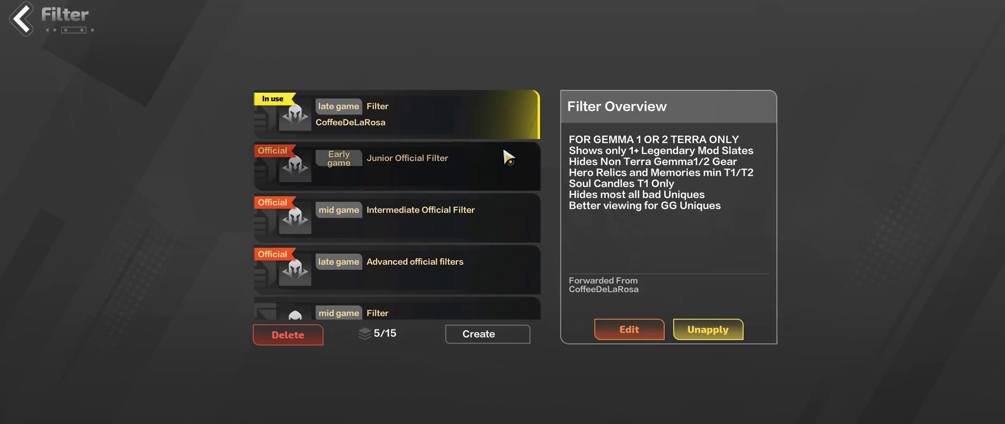
pyautogui.click(630, 332)
pyautogui.click(633, 235)
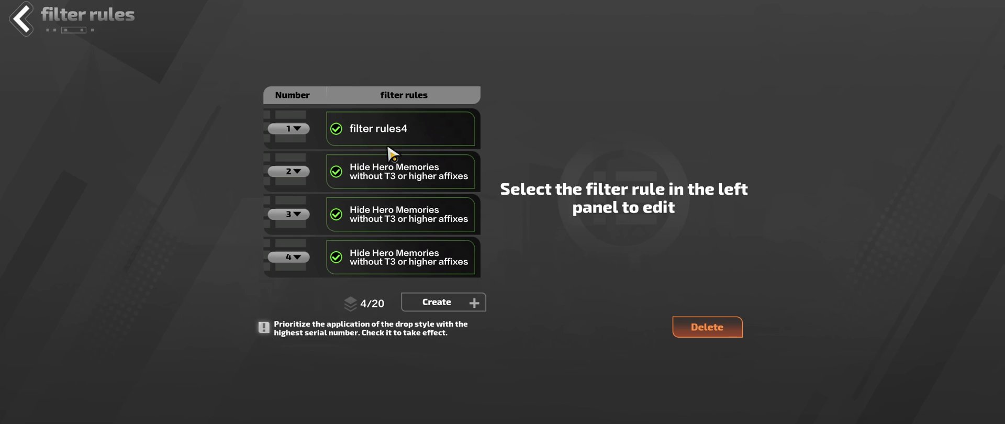
# Examine the drop styles and filter conditions of the Hero Memories rules, especially the first and second.
pyautogui.click(430, 222)
pyautogui.click(430, 249)
pyautogui.click(414, 137)
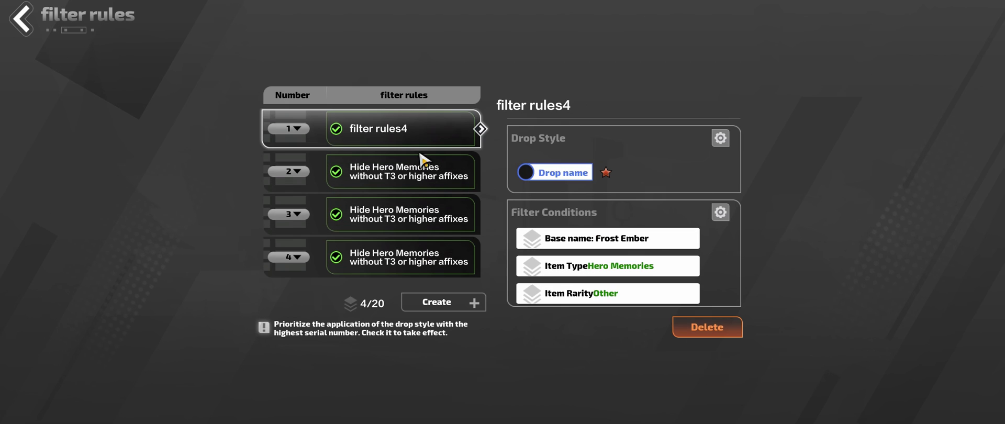
pyautogui.scroll(-5, 654, 235)
pyautogui.click(410, 175)
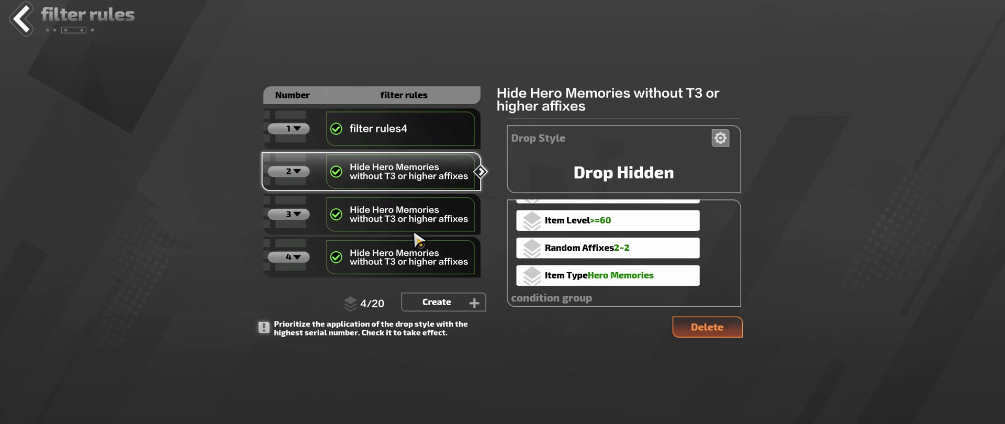
pyautogui.scroll(5, 678, 255)
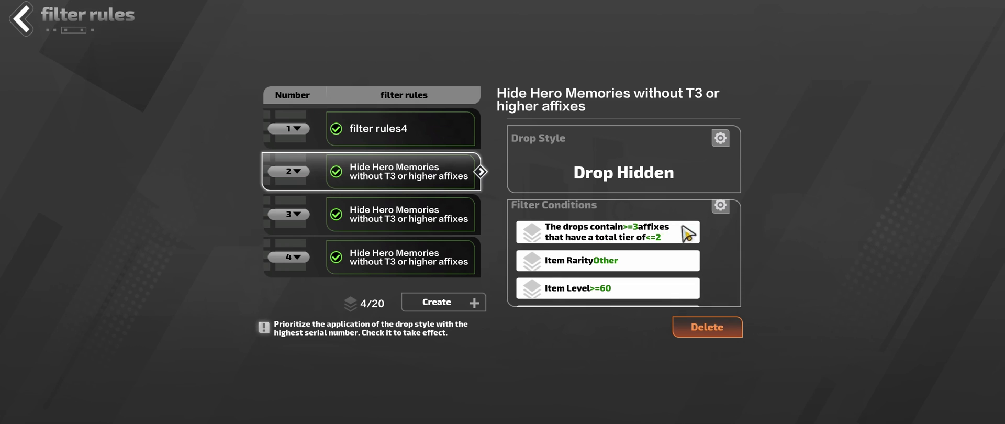
pyautogui.scroll(1, 686, 233)
# Clear the minimum affix count in the second Hero Memories rule's affix tier condition.
pyautogui.click(721, 212)
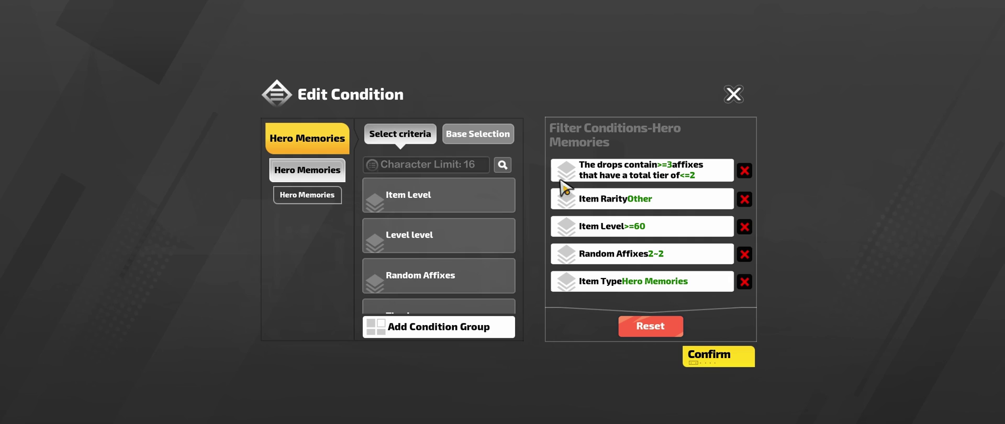
pyautogui.click(666, 176)
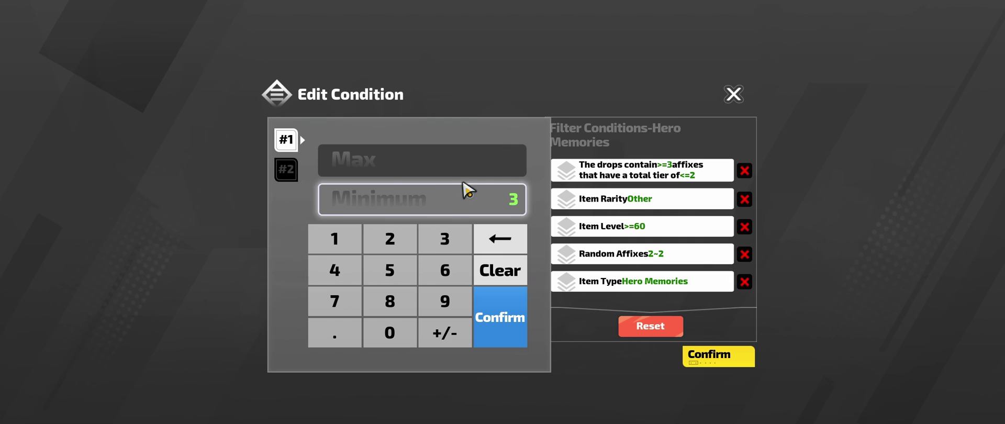
pyautogui.click(500, 240)
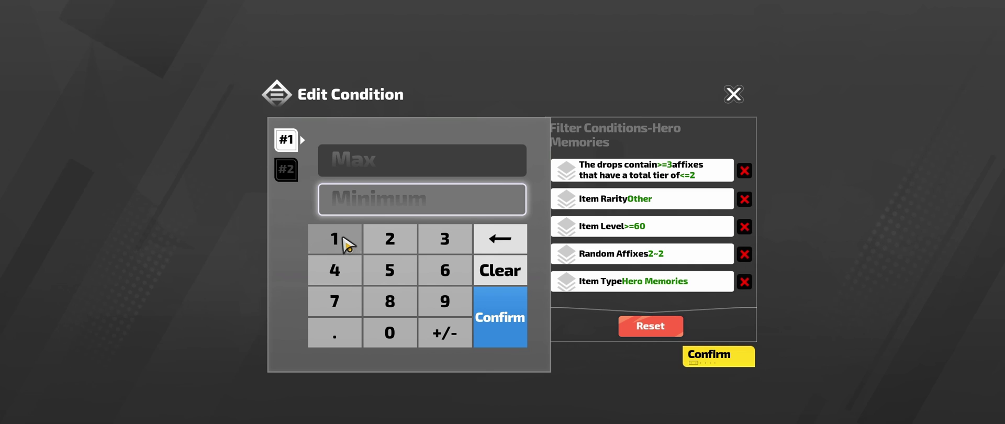
pyautogui.click(288, 170)
pyautogui.click(482, 168)
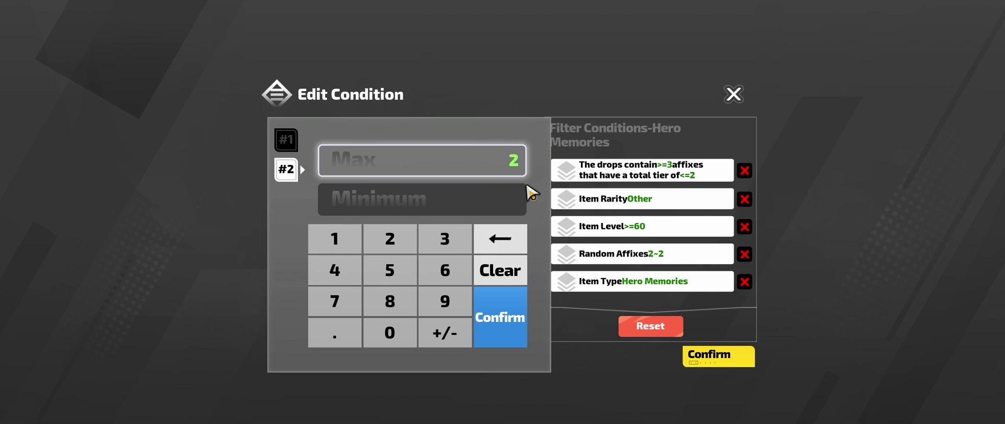
pyautogui.click(454, 203)
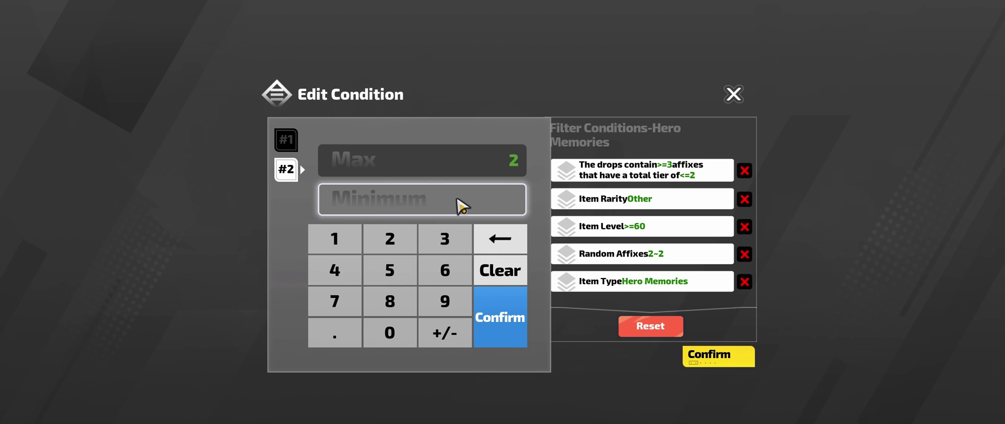
pyautogui.click(445, 151)
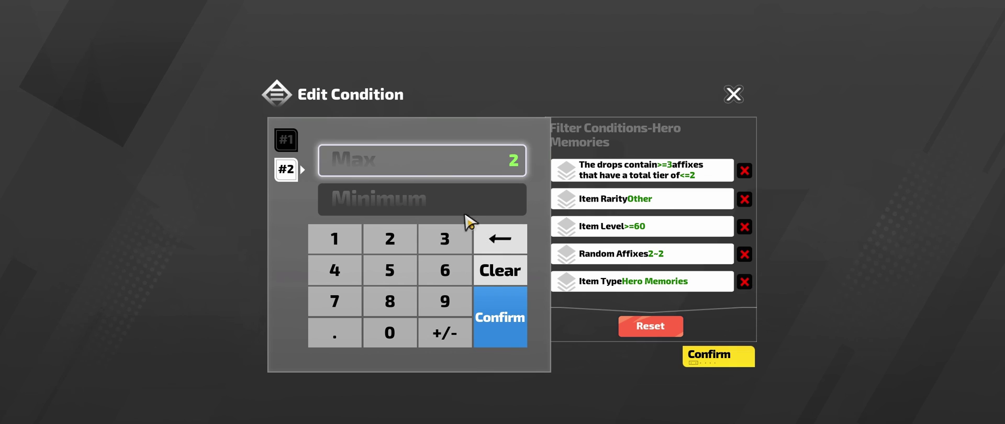
pyautogui.click(481, 230)
pyautogui.click(286, 139)
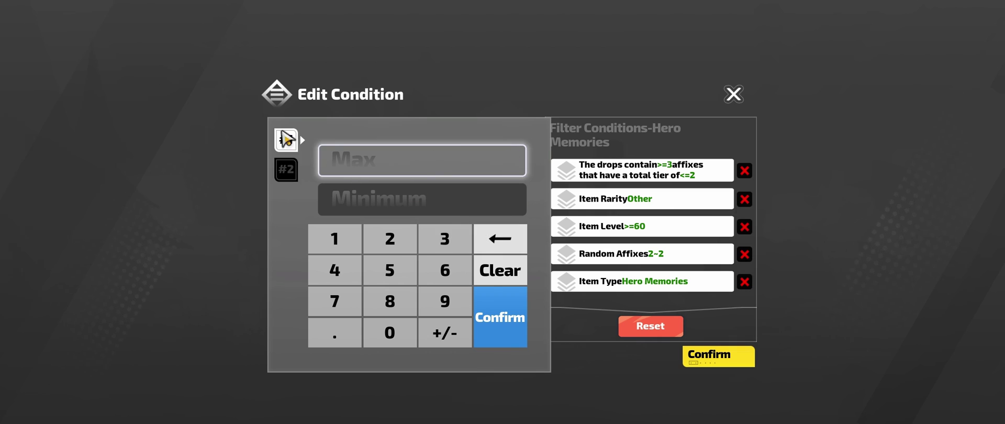
pyautogui.click(501, 330)
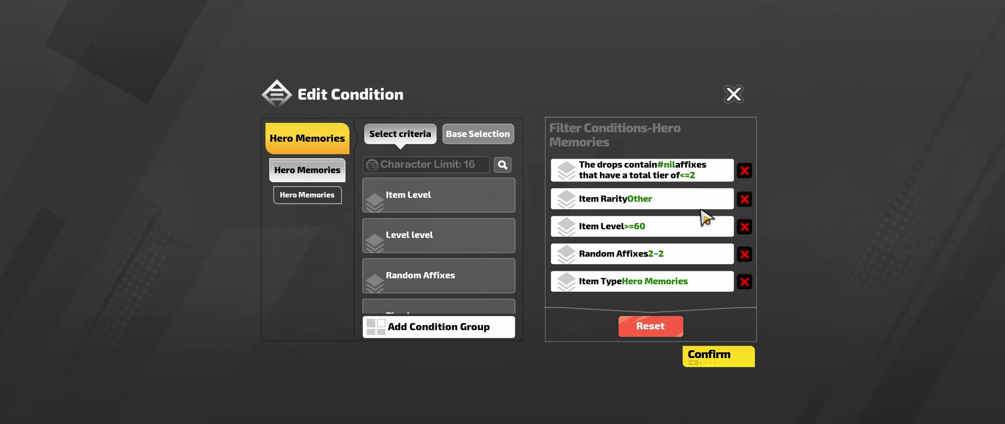
# Set the minimum affix count in the second Hero Memories rule's affix tier condition to 1.
pyautogui.click(667, 165)
pyautogui.click(414, 200)
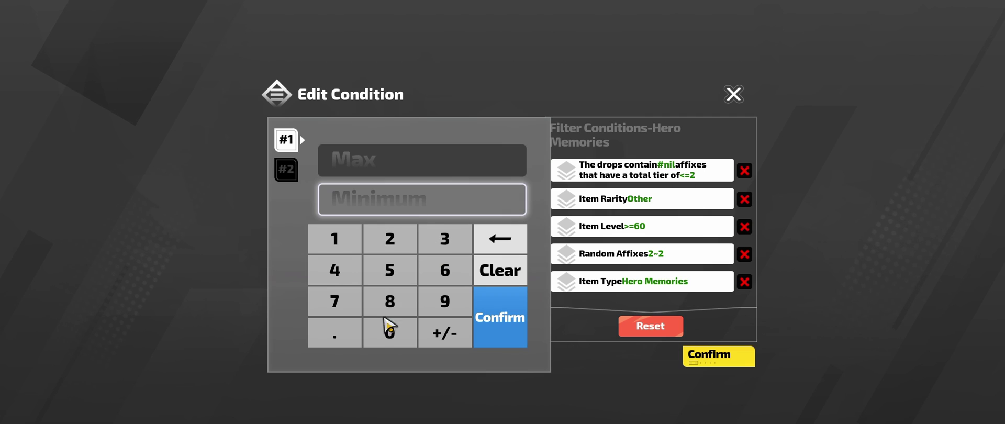
pyautogui.click(389, 332)
pyautogui.click(334, 239)
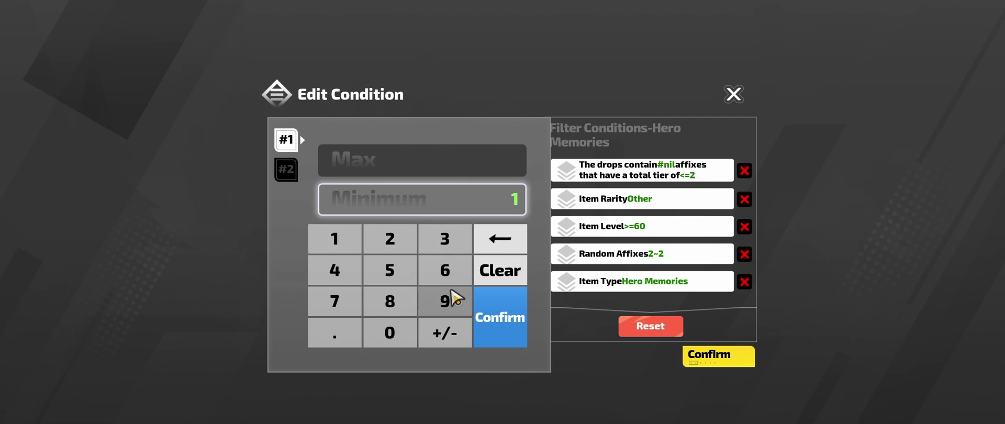
pyautogui.click(500, 318)
# Remove the total tier maximum from the second Hero Memories rule's affix condition and set its minimum to 2.
pyautogui.click(685, 178)
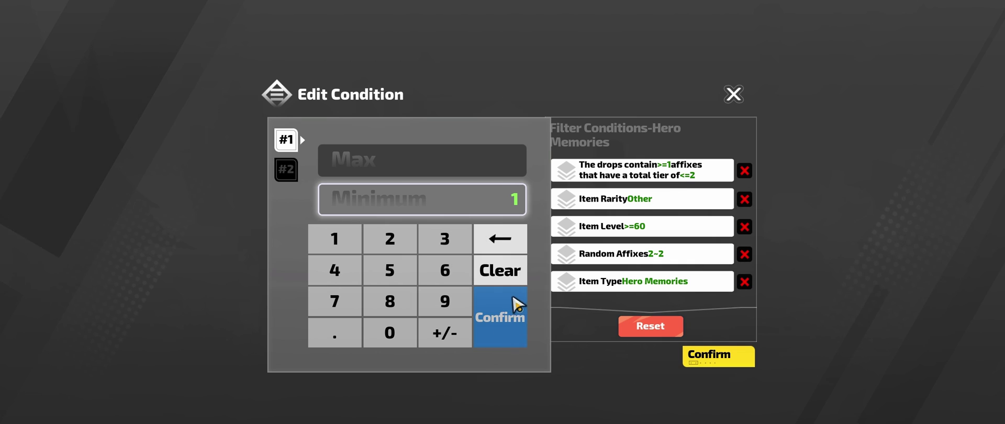
pyautogui.click(503, 160)
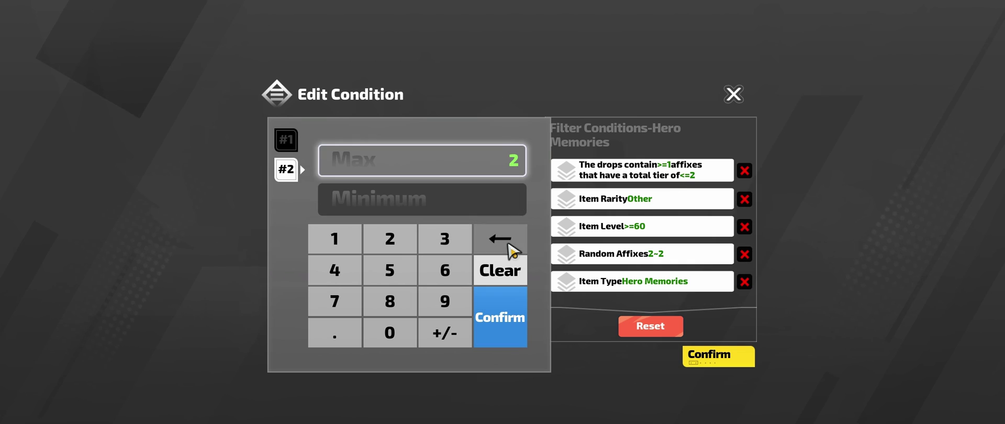
pyautogui.click(501, 240)
pyautogui.click(457, 209)
pyautogui.write('2')
pyautogui.click(500, 314)
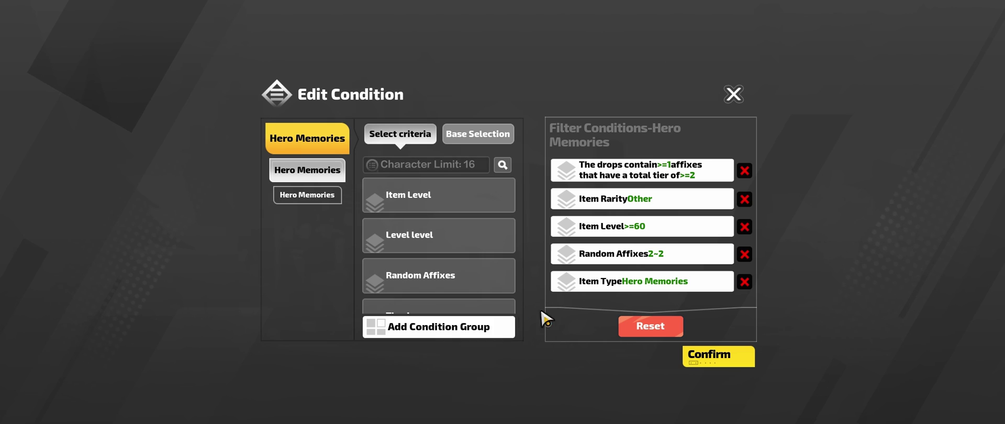
# Set the total tier minimum in the second Hero Memories rule's affix condition to 1.
pyautogui.click(689, 178)
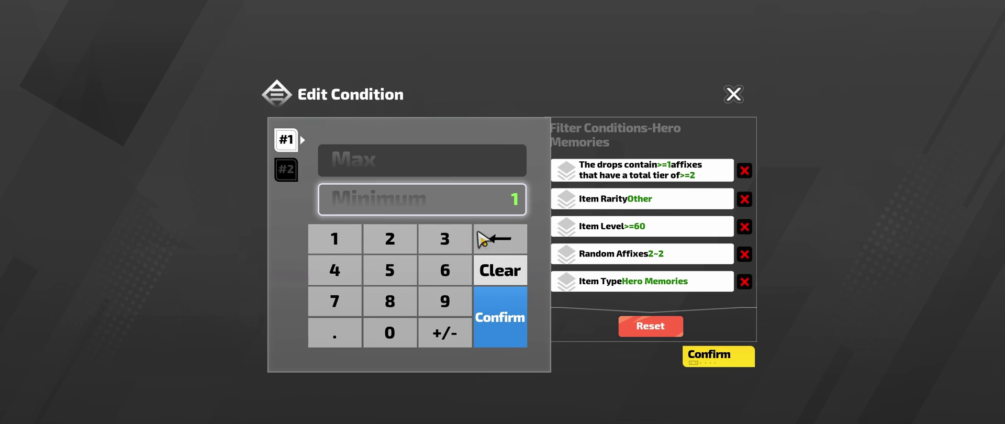
pyautogui.click(500, 239)
pyautogui.click(507, 320)
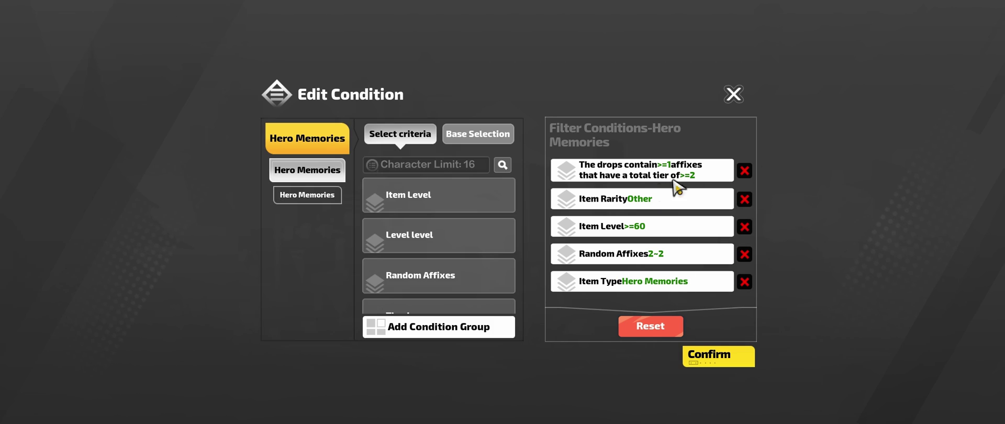
pyautogui.click(691, 178)
pyautogui.click(285, 169)
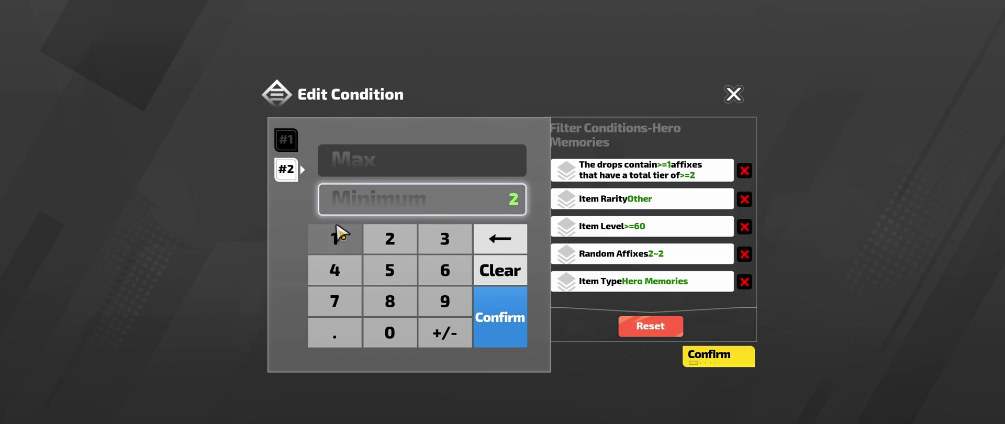
pyautogui.click(507, 242)
pyautogui.click(500, 317)
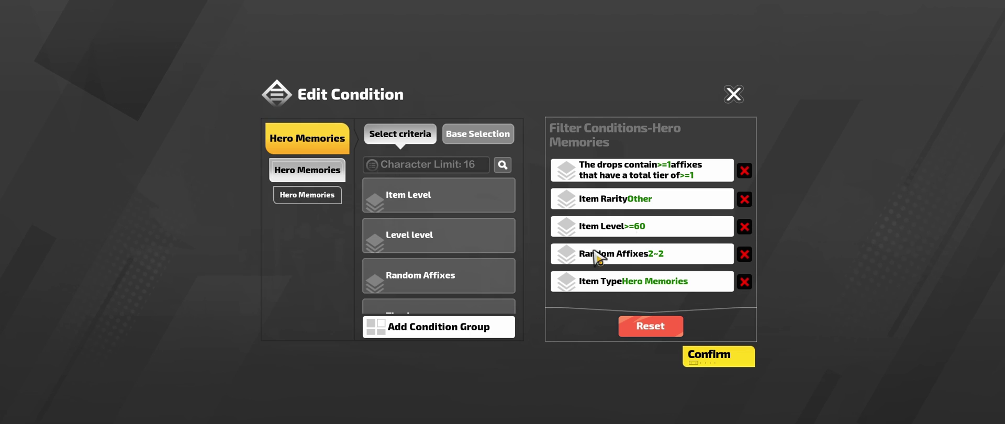
# Set the minimum affix count in the same condition to 2 and save the rule's conditions.
pyautogui.click(678, 164)
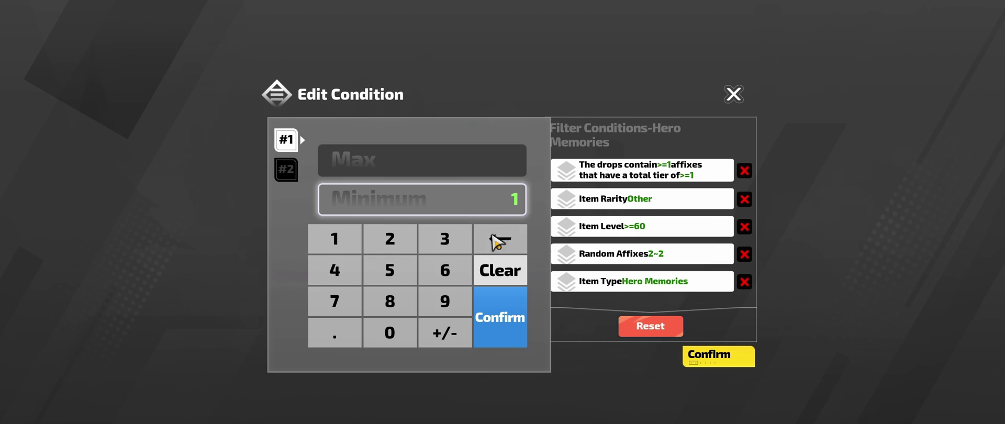
pyautogui.click(500, 317)
pyautogui.click(715, 357)
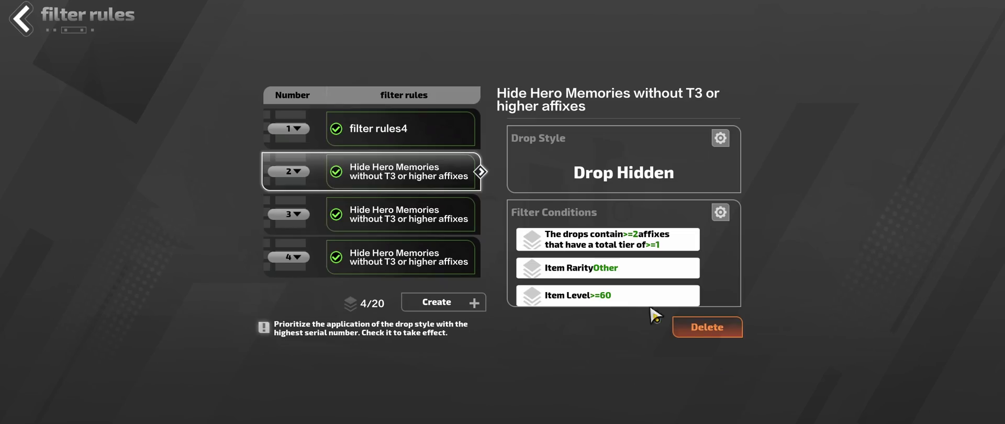
# Leave the filter settings for the game world and check the Hero Memory drops on the ground.
pyautogui.press('Escape')
pyautogui.press('Escape')
pyautogui.press('Escape')
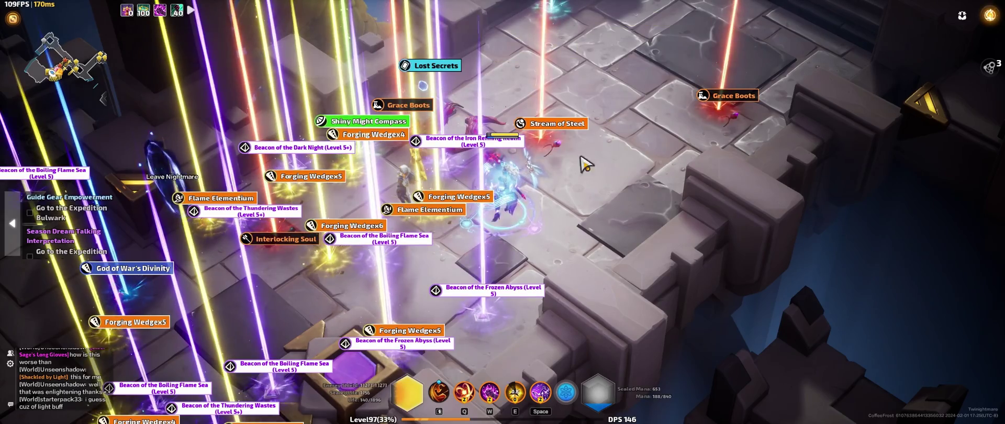
# Walk around the dropped loot and inspect the details of the God of War's Divinity drop.
pyautogui.click(471, 240)
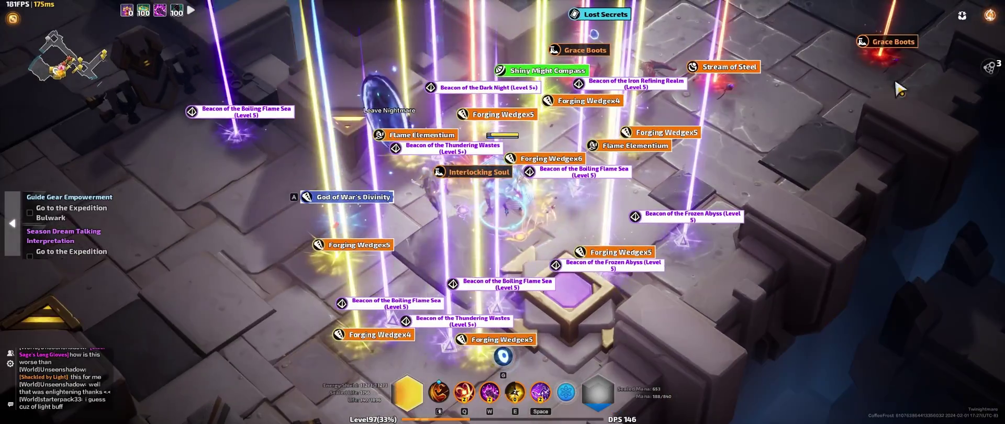
pyautogui.click(780, 85)
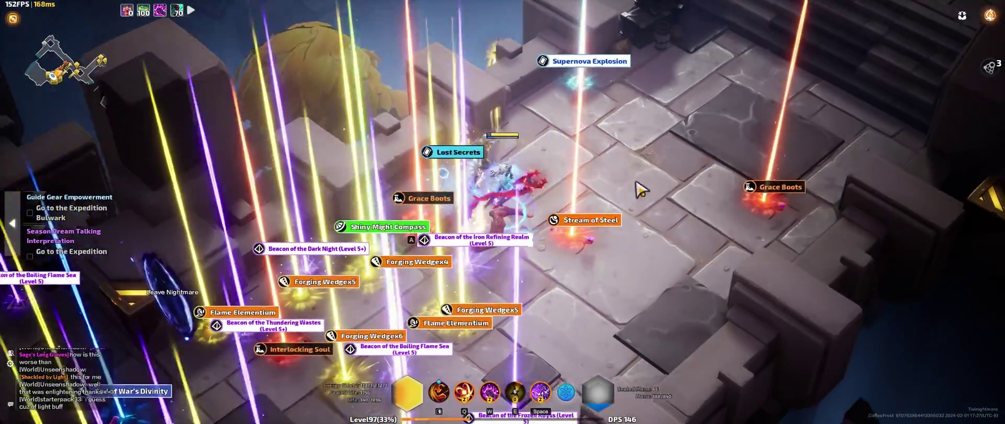
pyautogui.click(636, 186)
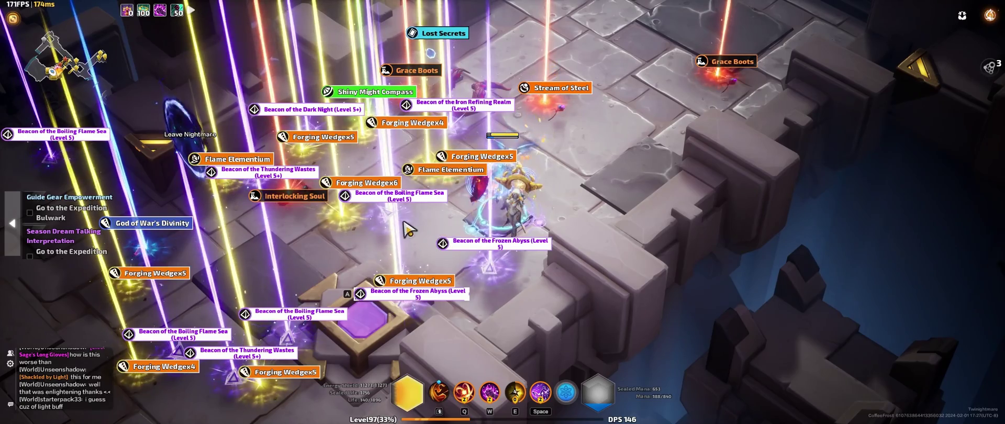
pyautogui.click(293, 212)
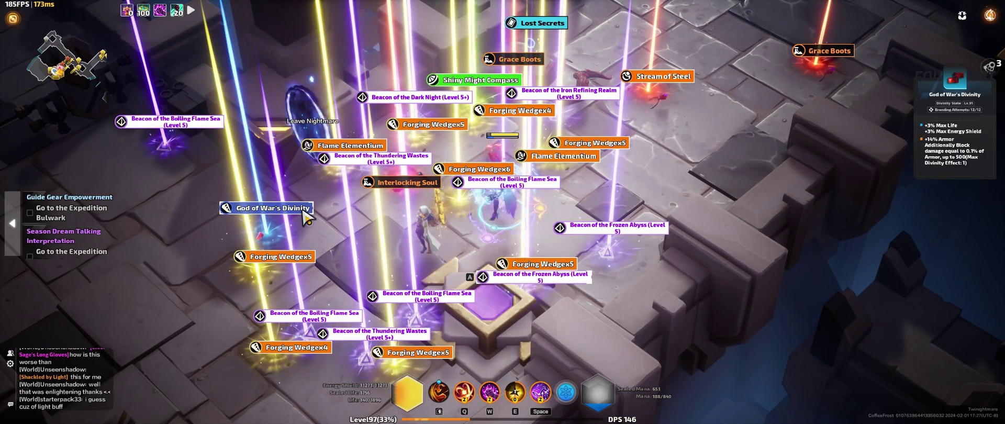
pyautogui.press('e')
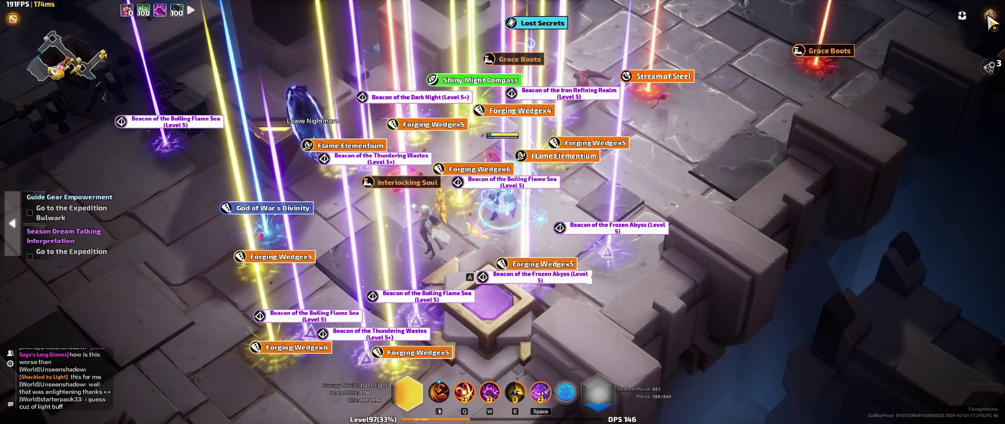
# Open the late game filter in use for editing and go to its Hero Relics rules.
pyautogui.press('Escape')
pyautogui.click(909, 291)
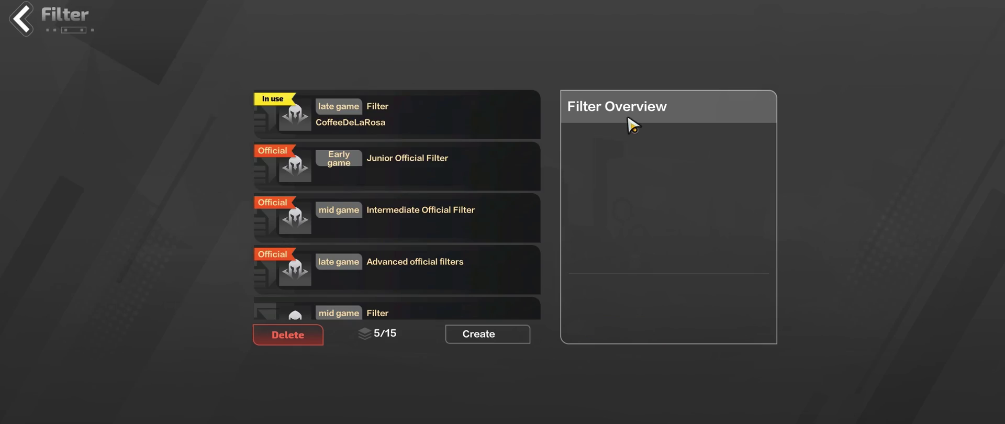
pyautogui.click(438, 126)
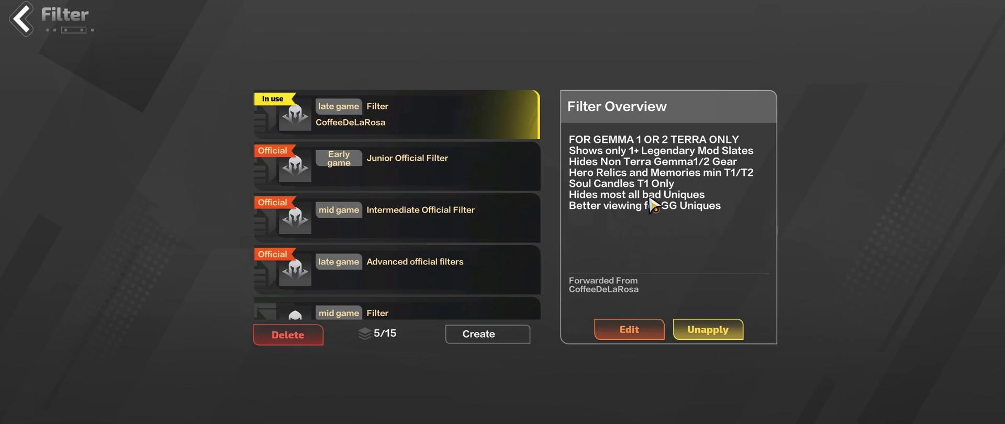
pyautogui.click(641, 331)
pyautogui.click(582, 161)
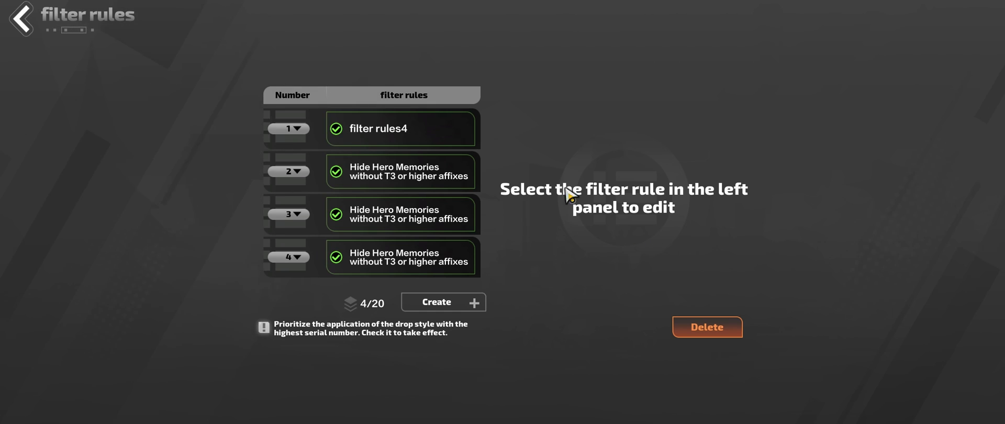
pyautogui.press('Escape')
pyautogui.click(589, 219)
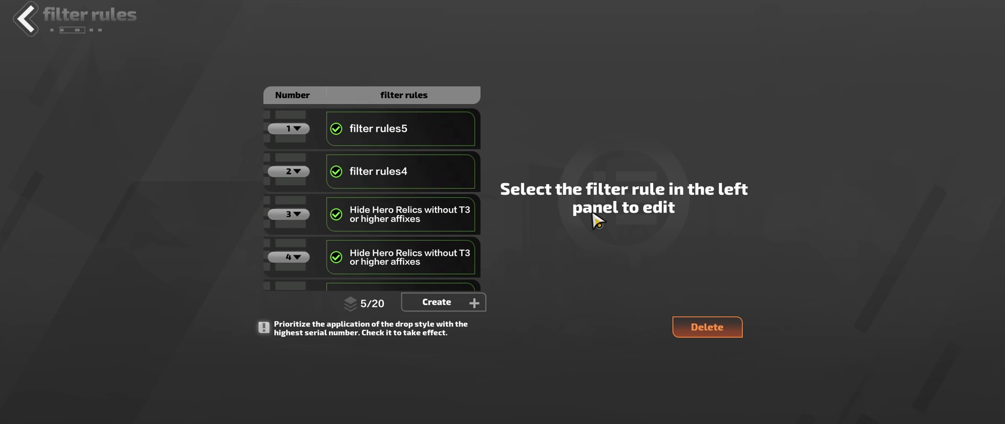
# Set the total tier minimum in the third Hero Relics rule's affix condition to 2.
pyautogui.click(403, 179)
pyautogui.click(418, 219)
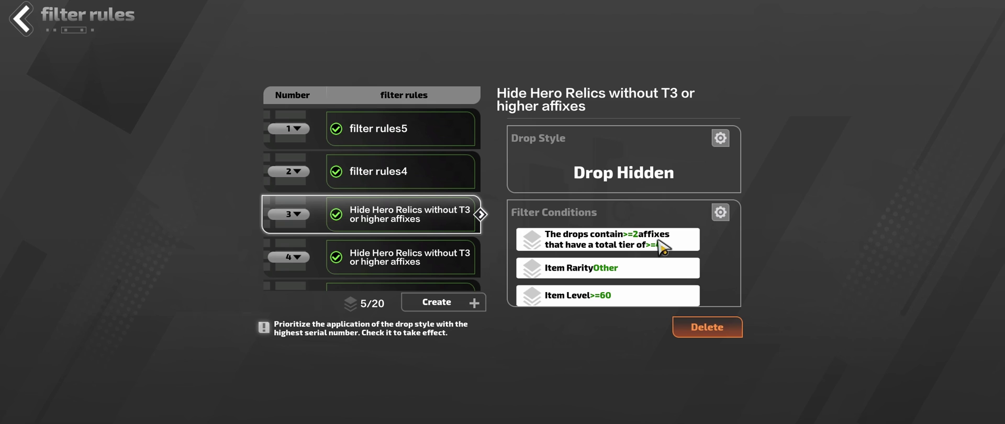
pyautogui.click(722, 214)
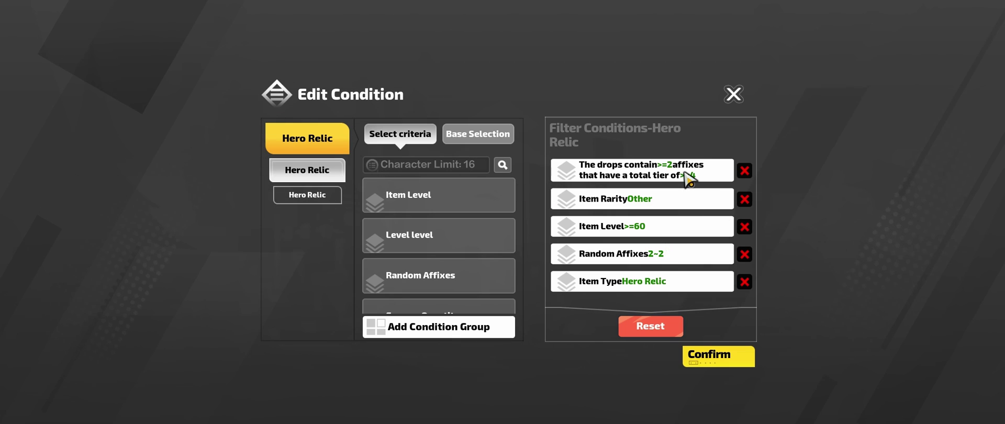
pyautogui.click(704, 180)
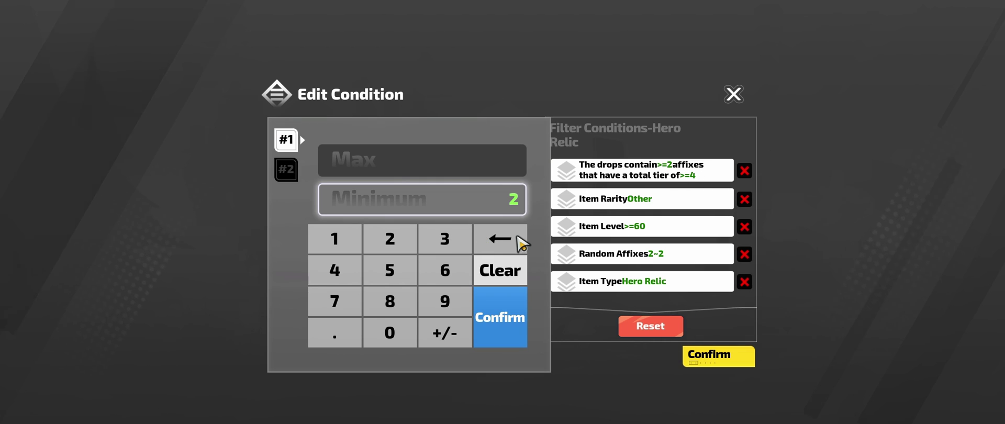
pyautogui.click(286, 169)
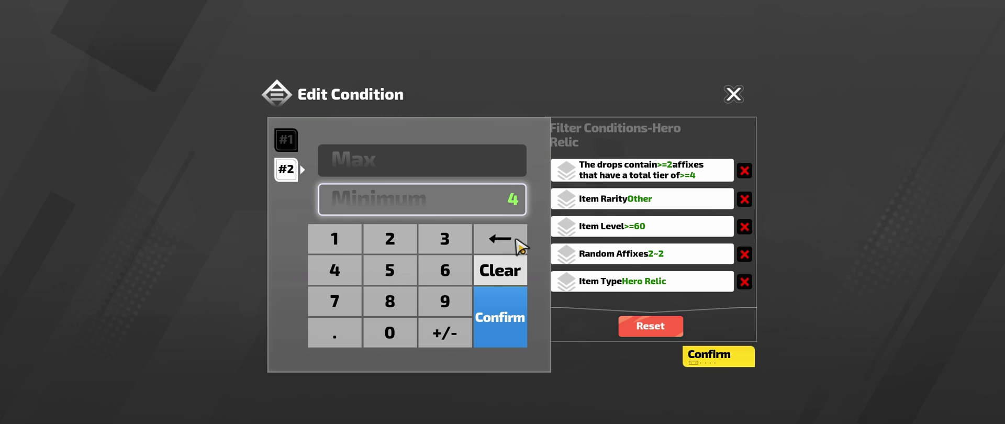
pyautogui.click(500, 239)
pyautogui.click(390, 239)
pyautogui.click(492, 304)
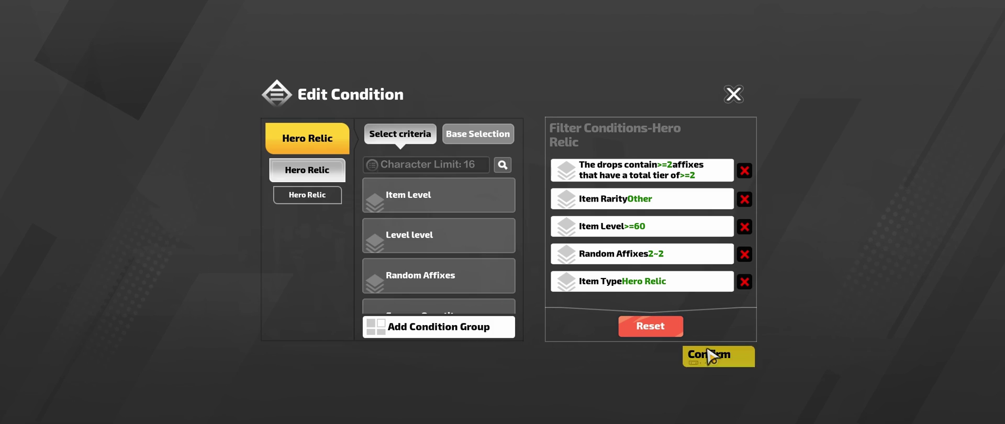
# Set the minimum affix count in the third Hero Relics rule to 1 and save its conditions.
pyautogui.click(644, 170)
pyautogui.click(499, 239)
pyautogui.click(335, 239)
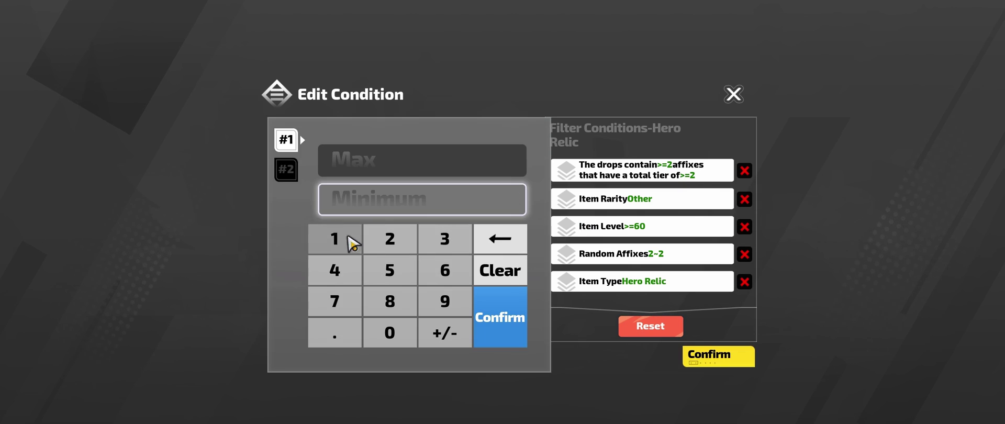
pyautogui.click(497, 314)
pyautogui.click(730, 359)
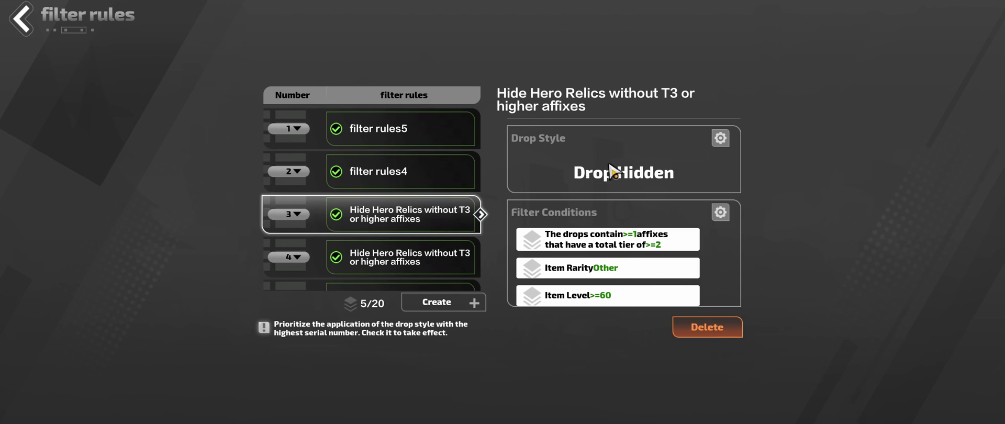
# Check the two custom Hero Relics rules and set the total tier minimum in the third rule's affix condition to 1.
pyautogui.click(434, 168)
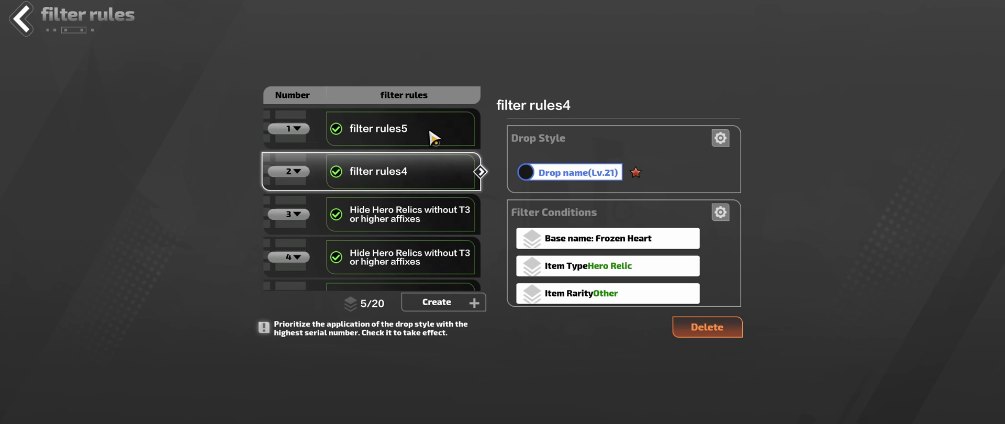
pyautogui.click(429, 123)
pyautogui.click(417, 220)
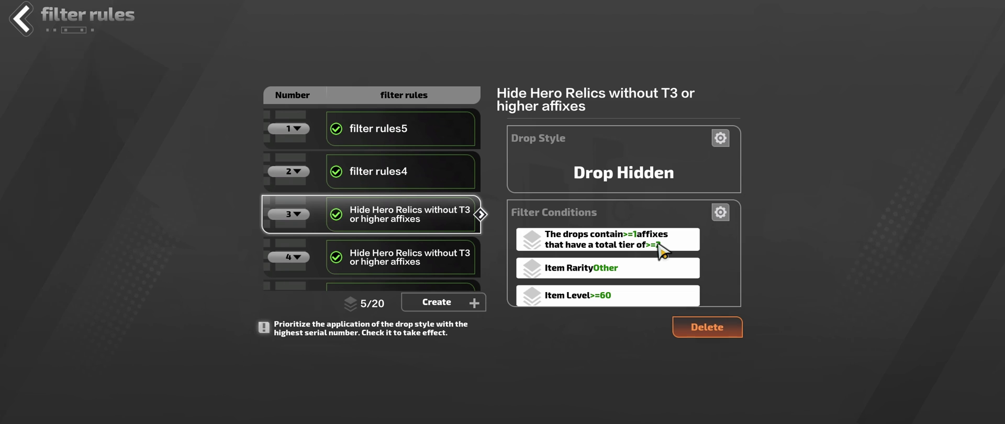
pyautogui.click(721, 213)
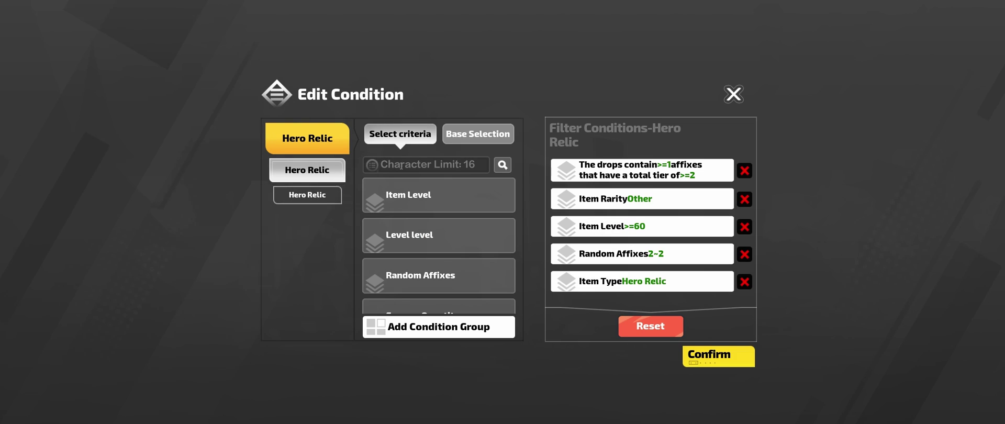
pyautogui.click(672, 182)
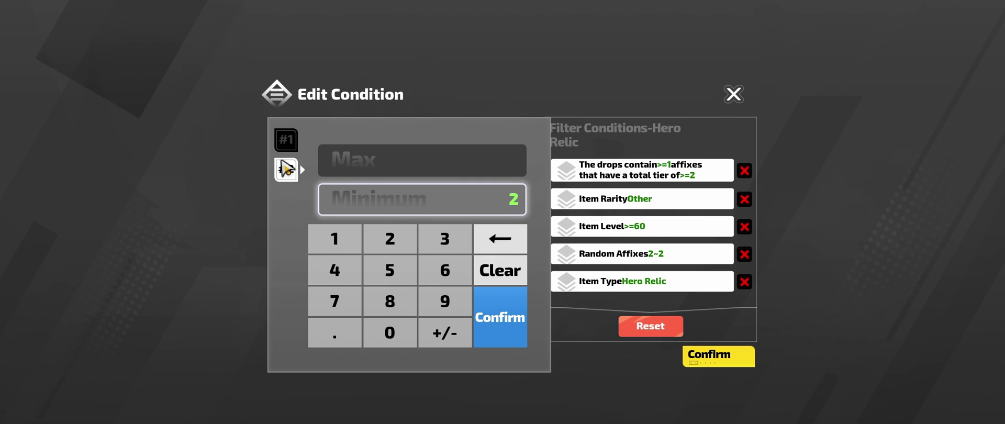
pyautogui.click(511, 242)
pyautogui.click(337, 243)
pyautogui.click(517, 318)
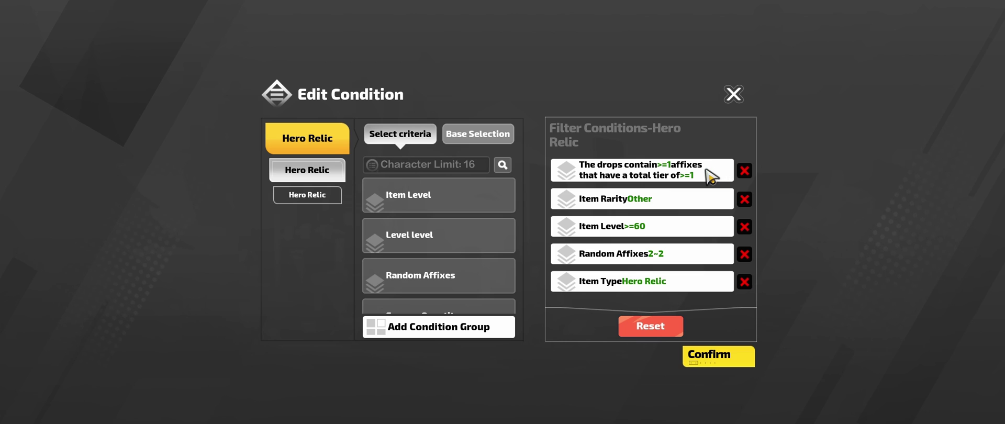
# Clear the total tier minimum in the same affix condition and set its minimum affix count to 2.
pyautogui.click(742, 170)
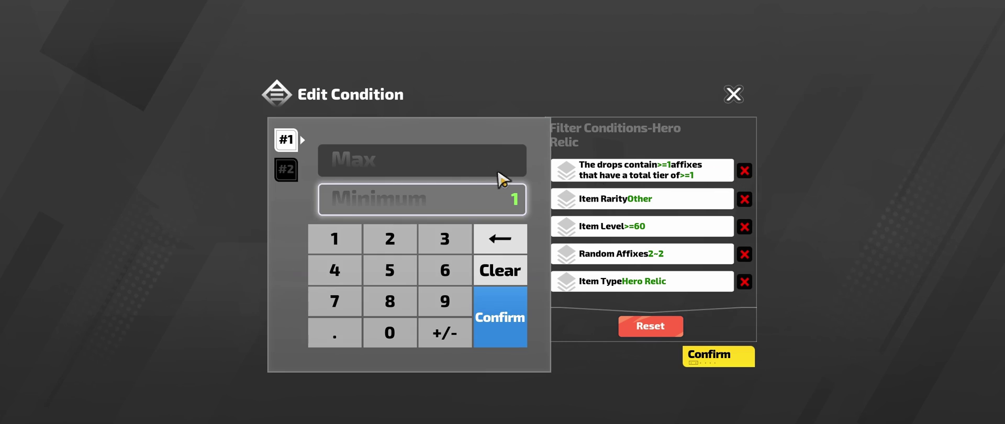
pyautogui.click(286, 169)
pyautogui.click(478, 170)
pyautogui.click(511, 207)
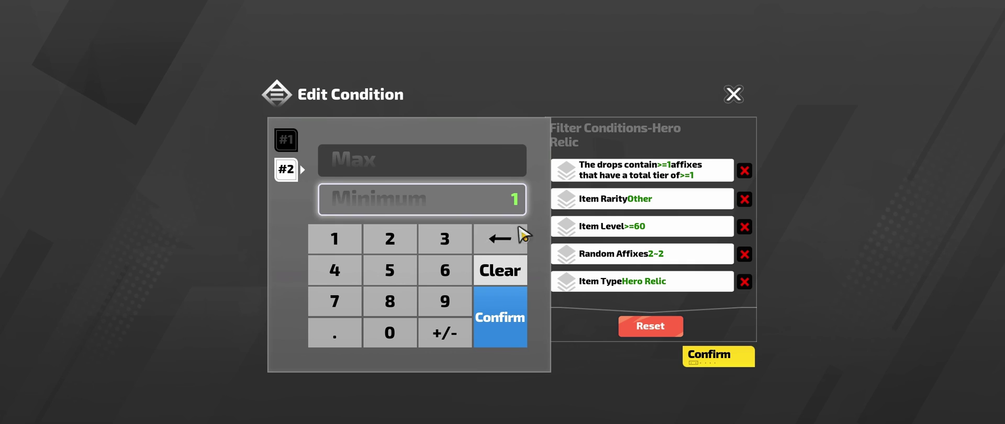
pyautogui.click(518, 237)
pyautogui.click(390, 238)
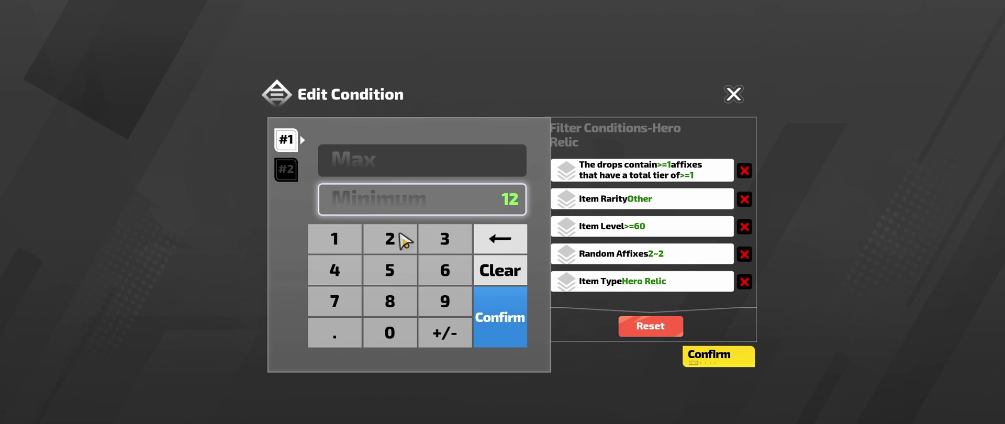
pyautogui.click(503, 239)
pyautogui.click(502, 238)
pyautogui.click(390, 239)
pyautogui.click(492, 317)
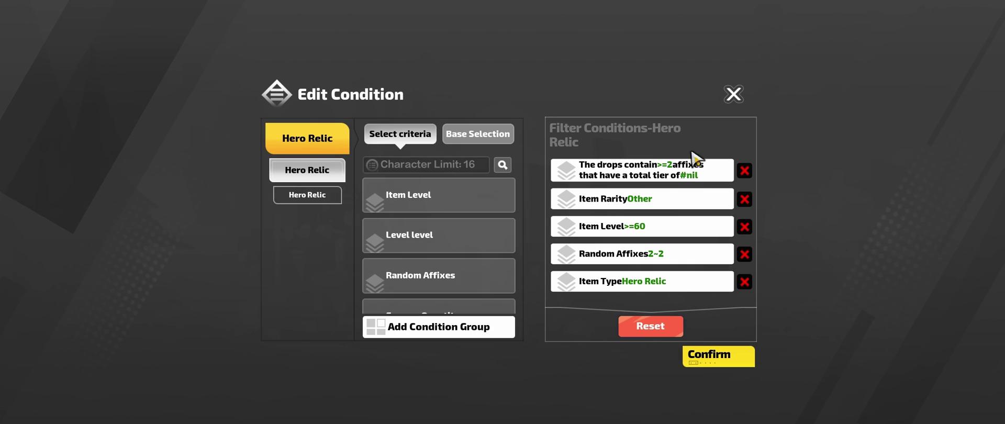
# Re-enter 1 as the total tier minimum of the affix condition and save the third Hero Relics rule's conditions.
pyautogui.click(267, 168)
pyautogui.click(331, 238)
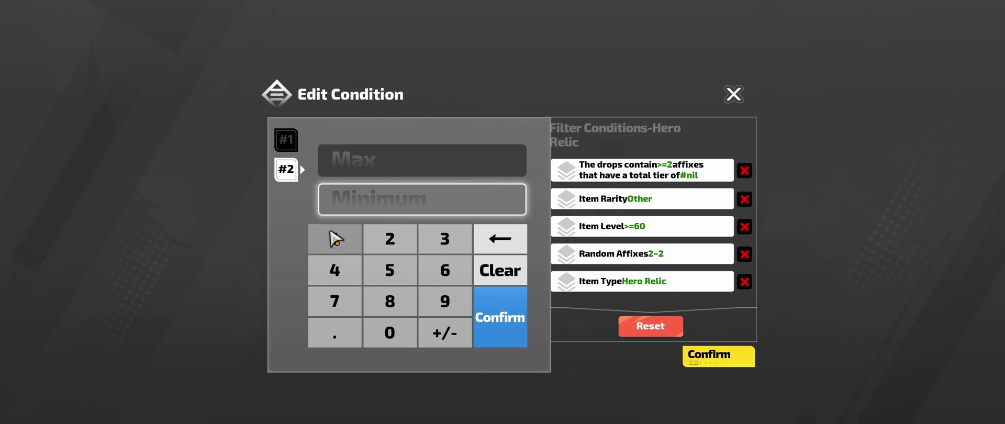
pyautogui.click(511, 317)
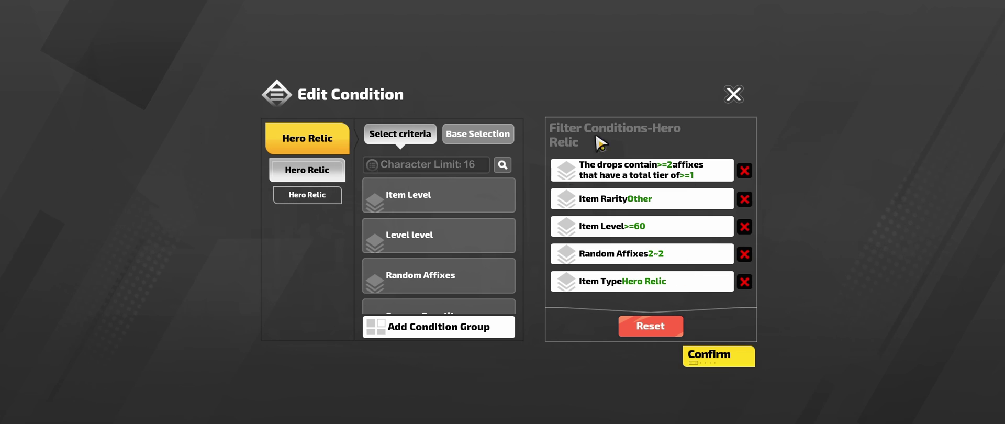
pyautogui.click(713, 357)
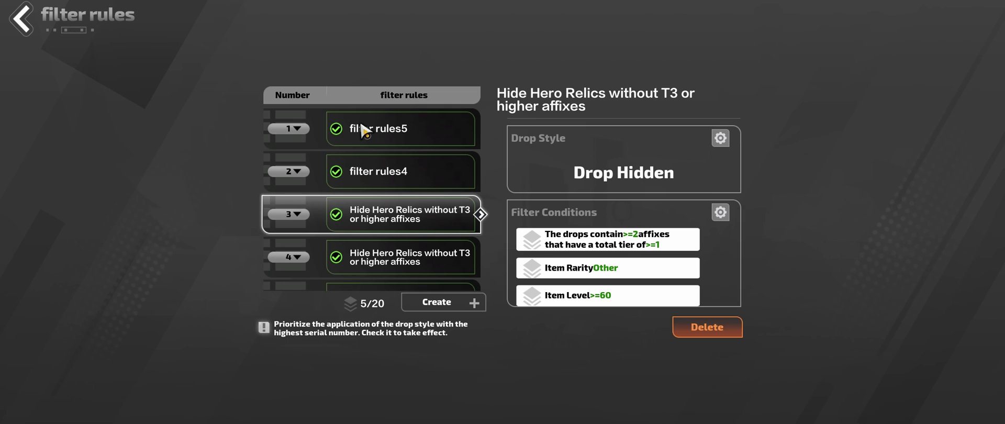
# Review the filter conditions of the remaining Hero Relics rules and of filter rules4.
pyautogui.scroll(-1, 407, 193)
pyautogui.click(433, 233)
pyautogui.click(435, 272)
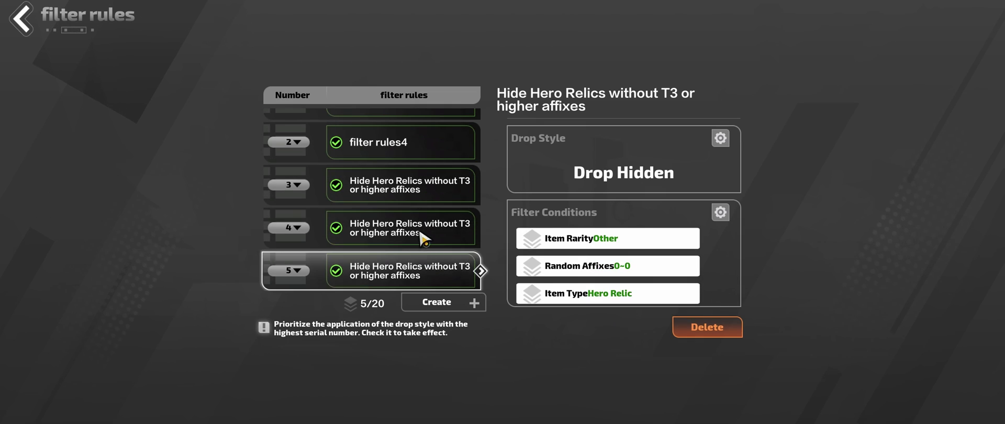
pyautogui.click(425, 237)
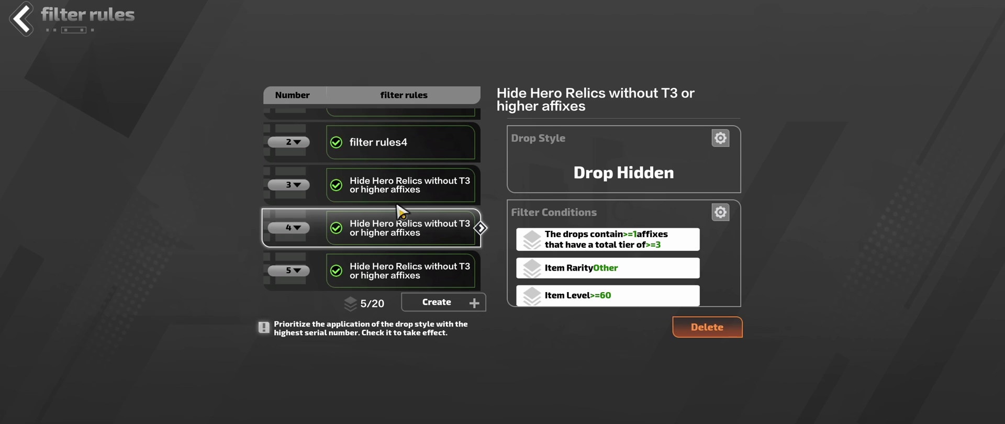
pyautogui.click(440, 270)
pyautogui.click(434, 191)
pyautogui.click(437, 254)
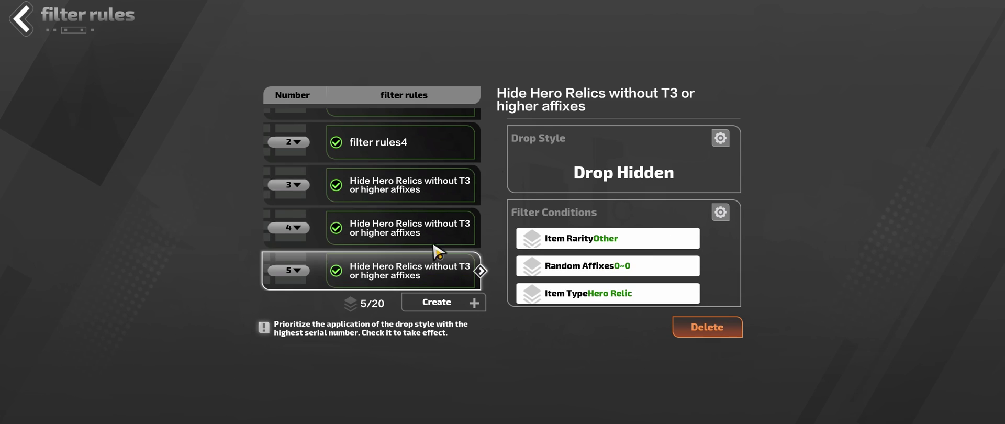
pyautogui.click(434, 188)
pyautogui.click(419, 149)
pyautogui.scroll(1, 419, 154)
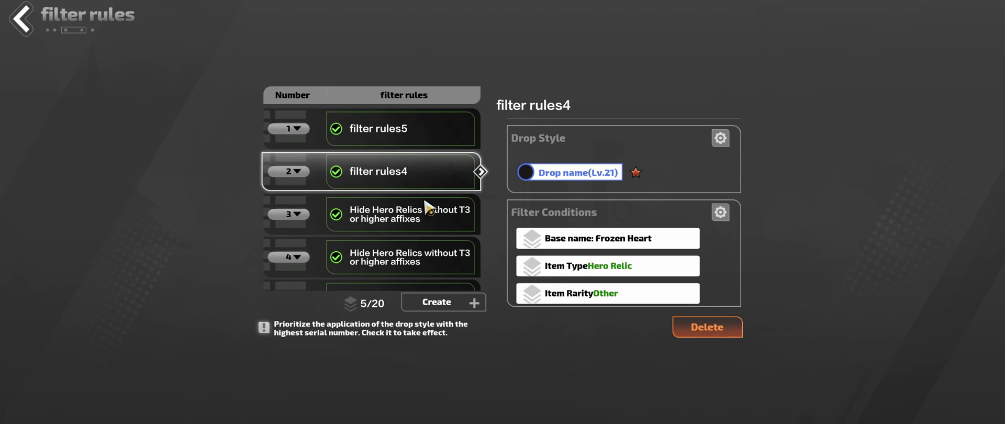
pyautogui.click(447, 306)
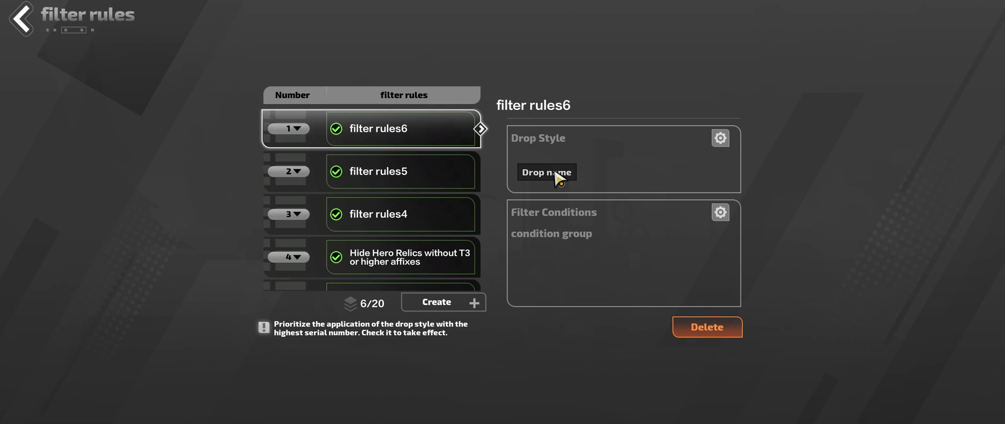
pyautogui.click(720, 137)
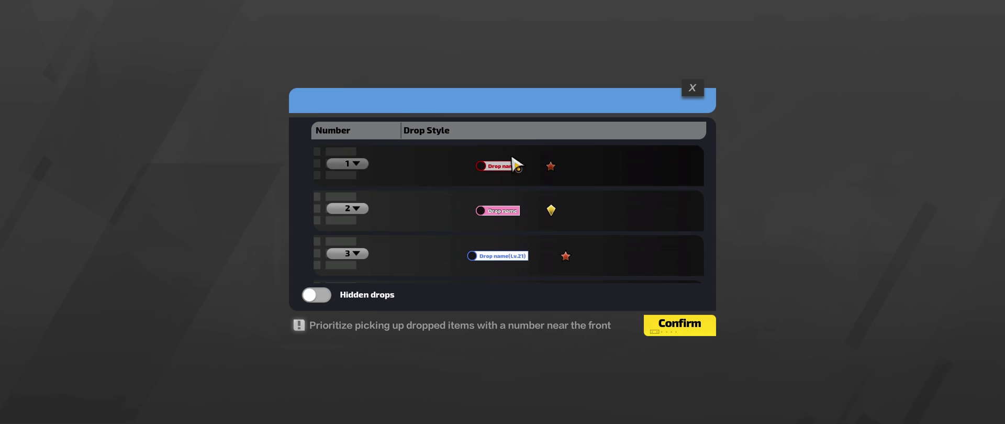
pyautogui.click(326, 303)
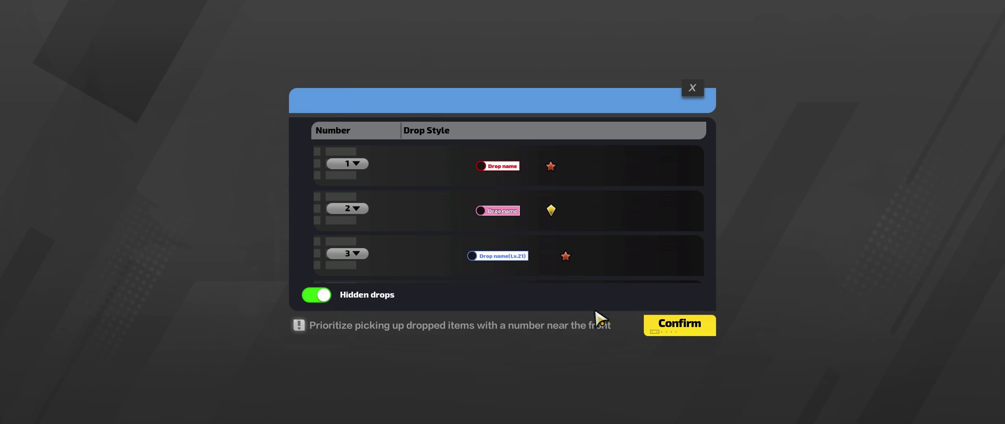
pyautogui.click(680, 325)
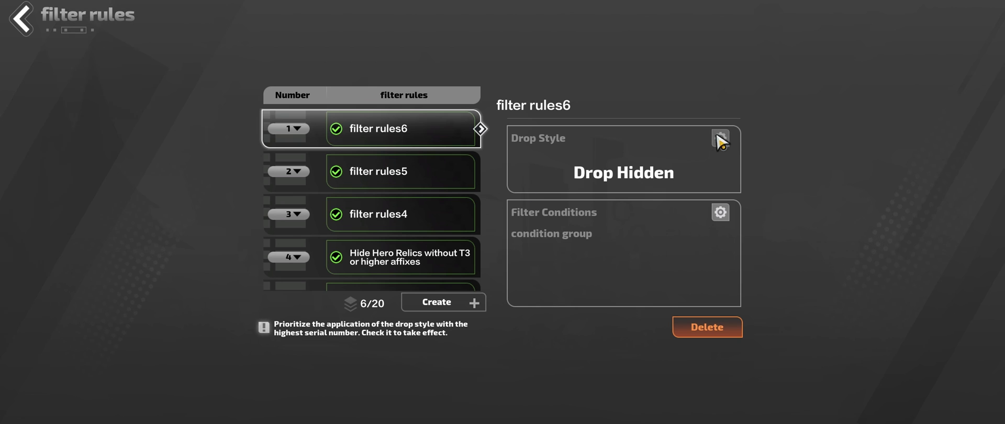
pyautogui.click(721, 329)
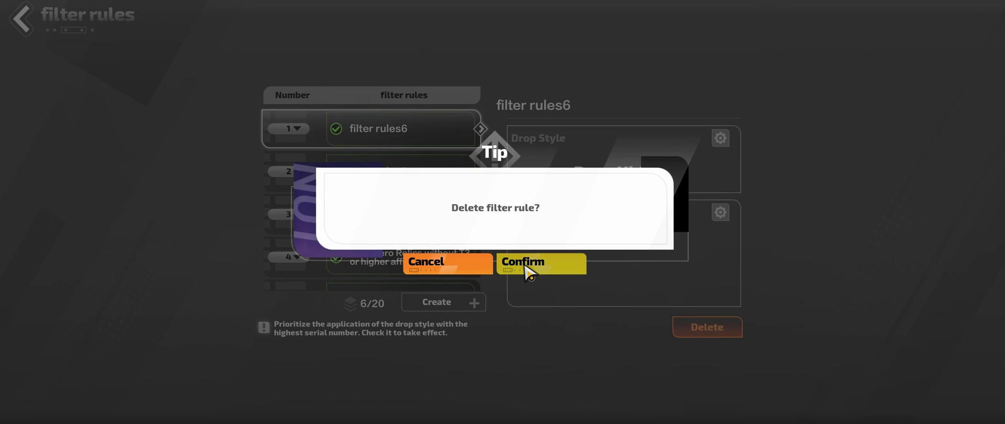
pyautogui.click(526, 269)
# Compare the drop styles and base name conditions of filter rules4 and filter rules5 in the Hero Relic rules.
pyautogui.click(436, 166)
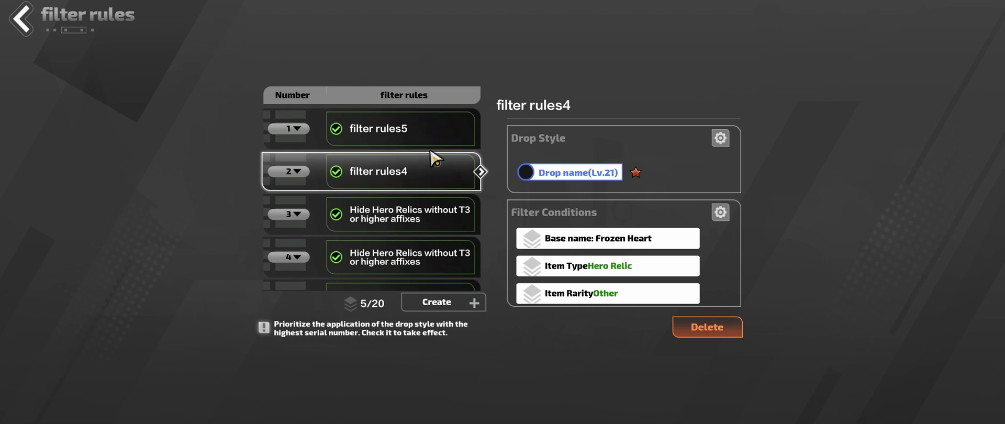
pyautogui.click(438, 138)
pyautogui.click(426, 186)
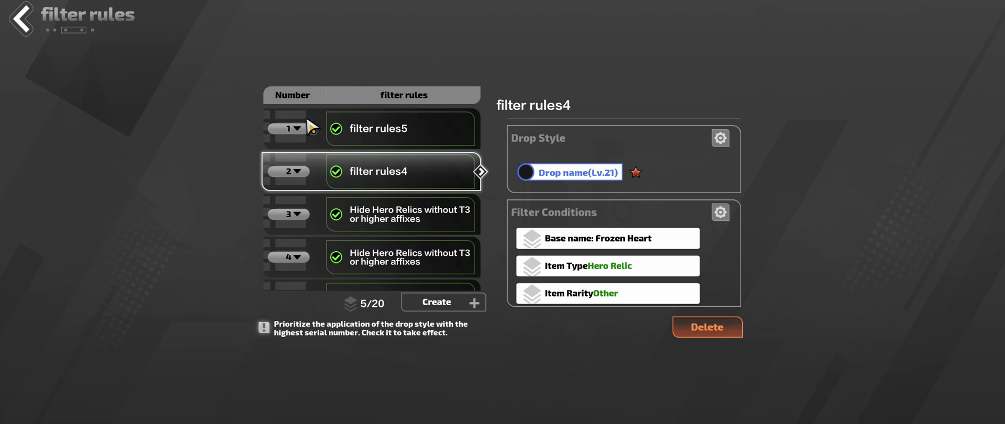
pyautogui.click(390, 128)
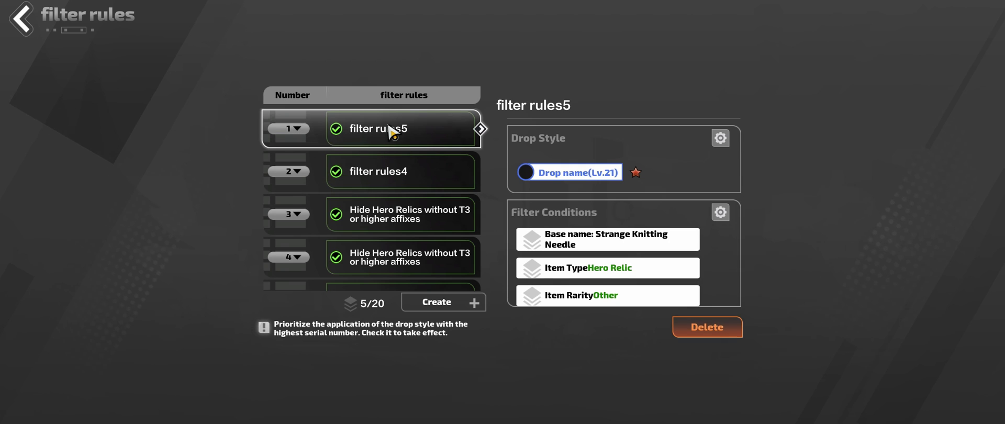
pyautogui.click(420, 160)
pyautogui.click(419, 131)
pyautogui.click(432, 178)
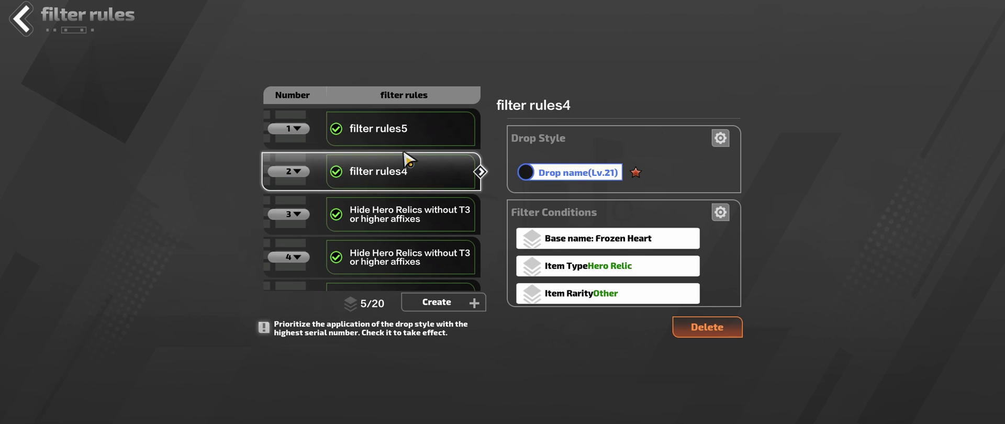
pyautogui.click(400, 131)
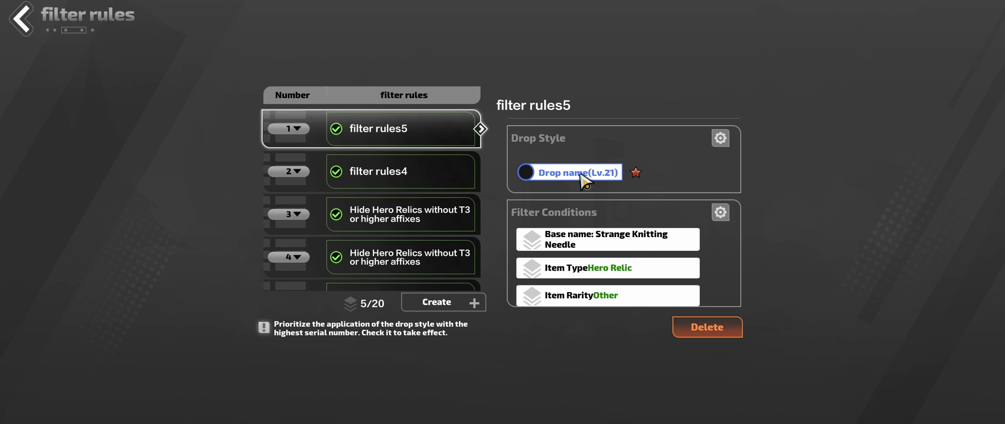
pyautogui.click(448, 184)
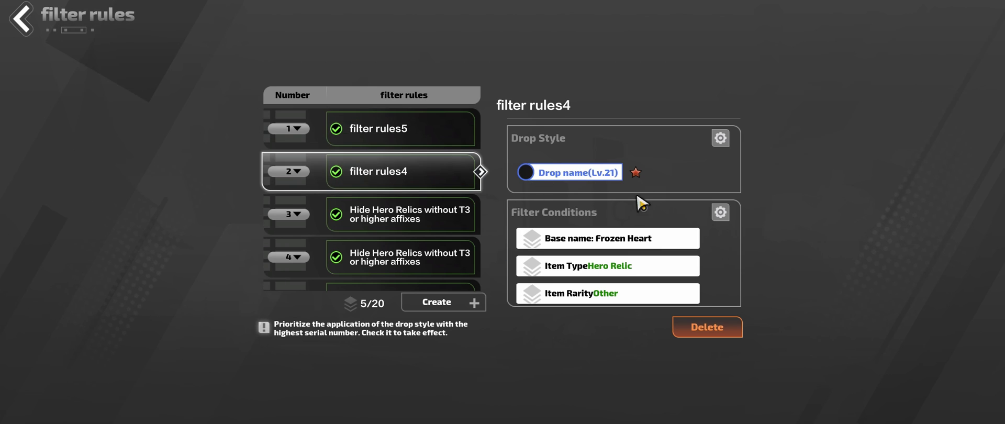
pyautogui.click(393, 137)
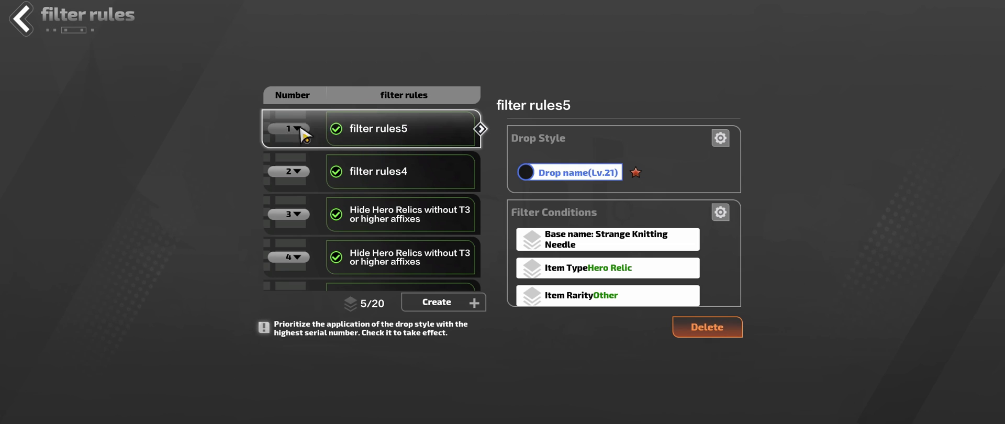
pyautogui.scroll(-1, 401, 271)
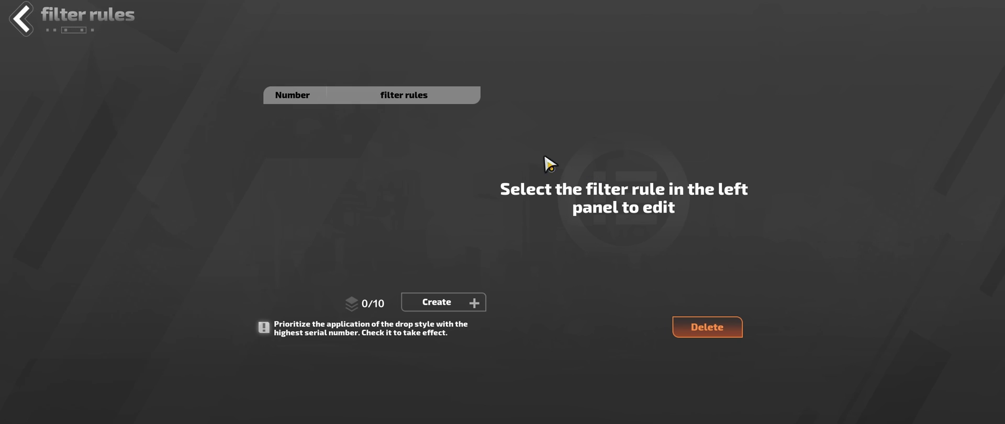
# Open the legendary items rules and check the rules that hide legendary STR, DEX and INT helmets.
pyautogui.click(31, 21)
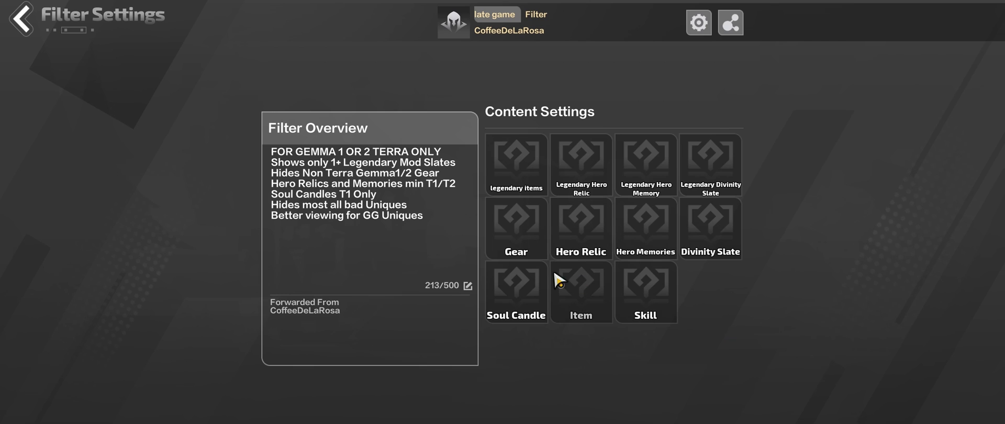
pyautogui.click(520, 155)
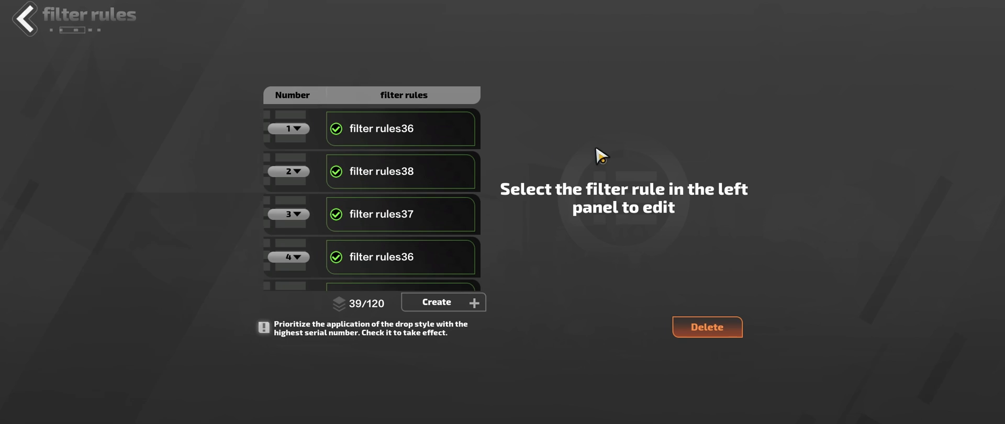
pyautogui.scroll(-2, 438, 156)
pyautogui.click(411, 246)
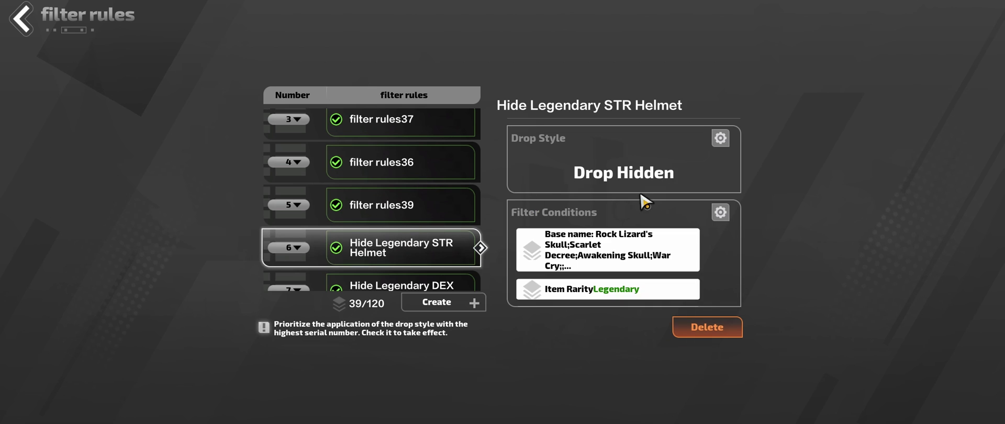
pyautogui.scroll(-1, 467, 201)
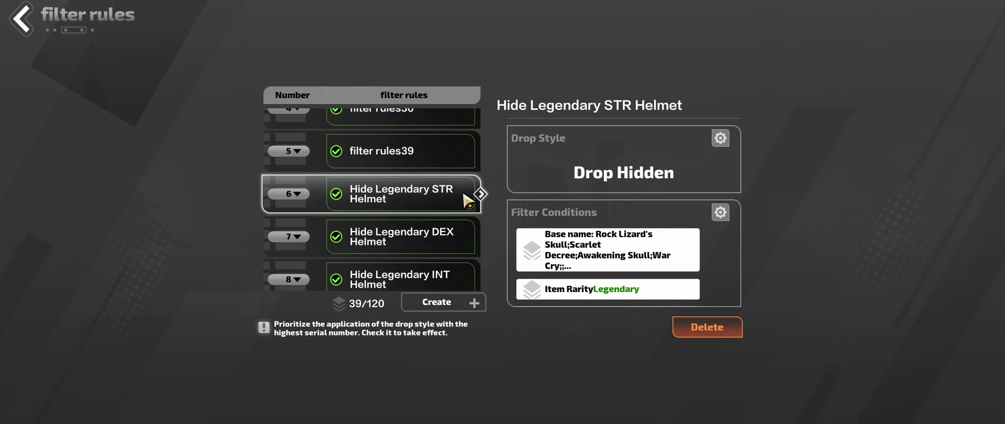
pyautogui.click(453, 238)
pyautogui.click(442, 285)
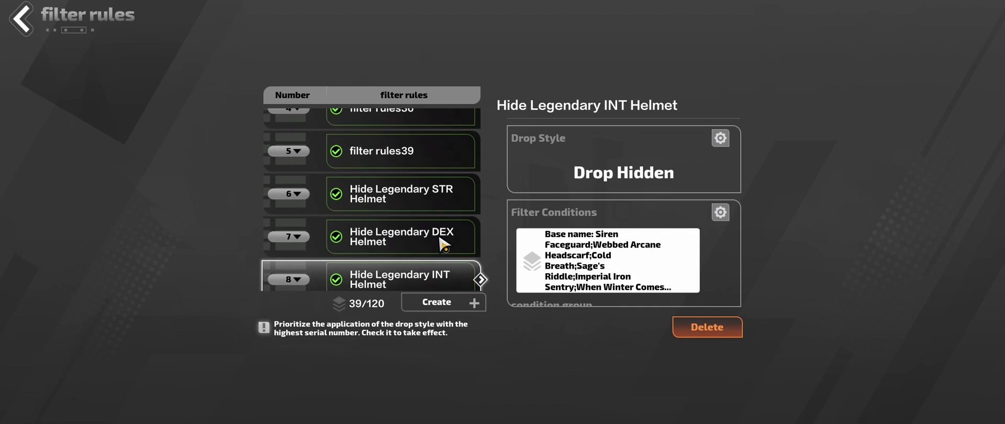
# Add Challenger's Headband to the base selection of the Hide Legendary STR Helmet rule.
pyautogui.click(442, 198)
pyautogui.click(720, 212)
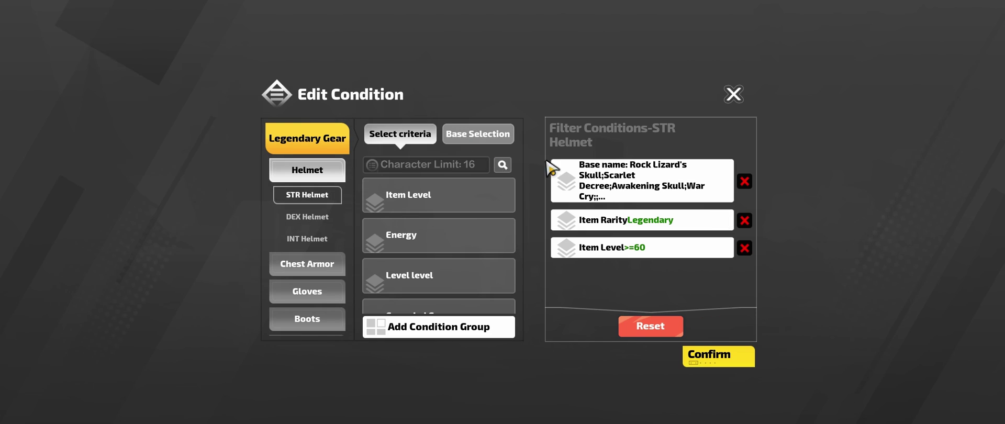
pyautogui.click(477, 134)
pyautogui.scroll(-2, 468, 236)
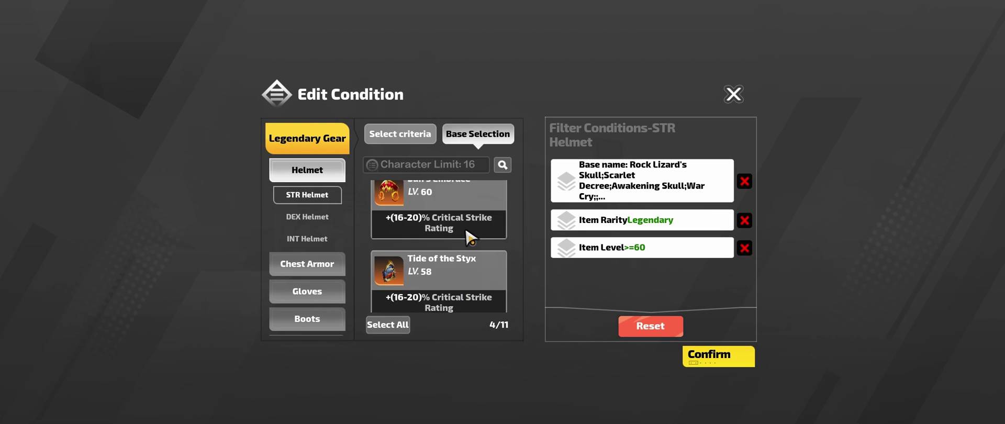
pyautogui.scroll(-4, 466, 233)
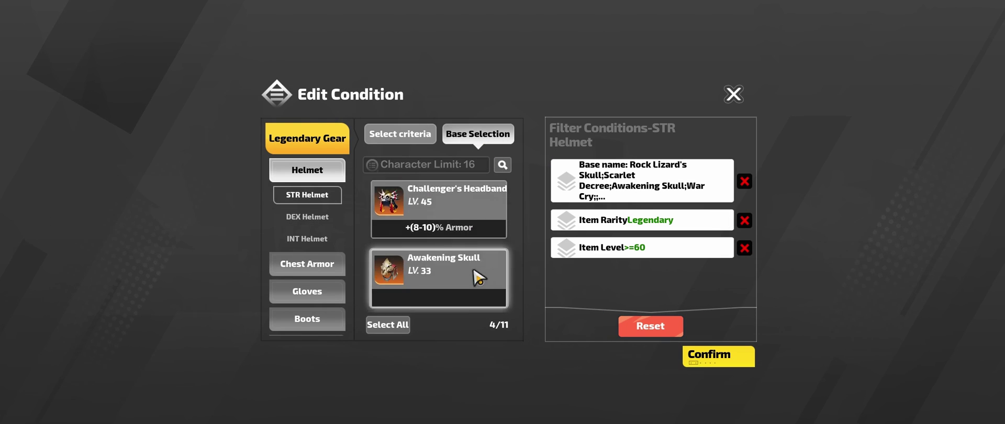
pyautogui.scroll(-3, 479, 278)
pyautogui.scroll(3, 511, 283)
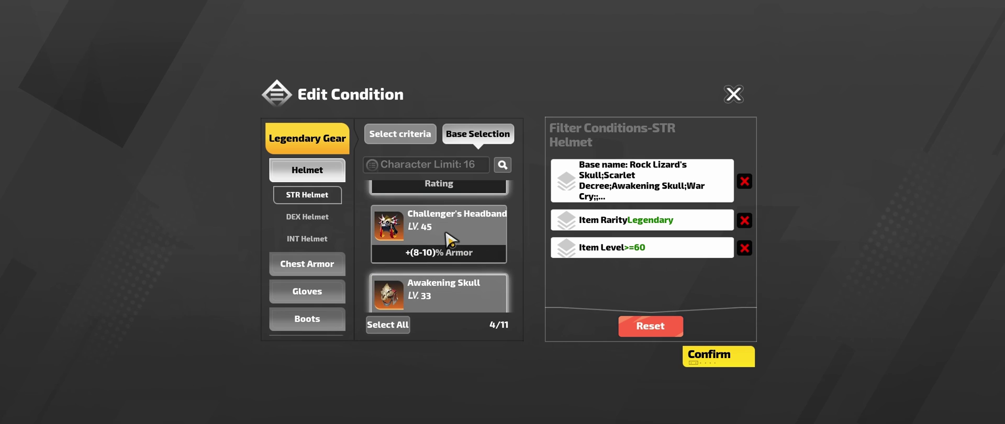
pyautogui.scroll(1, 450, 246)
pyautogui.click(468, 268)
# Check the other STR helmet bases and save the rule's filter conditions.
pyautogui.scroll(-2, 495, 212)
pyautogui.scroll(1, 479, 241)
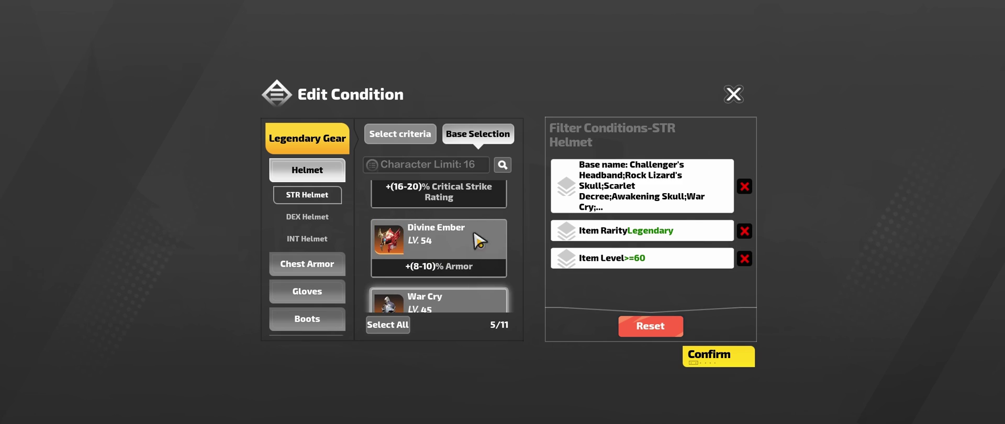
pyautogui.scroll(1, 471, 259)
pyautogui.scroll(1, 469, 215)
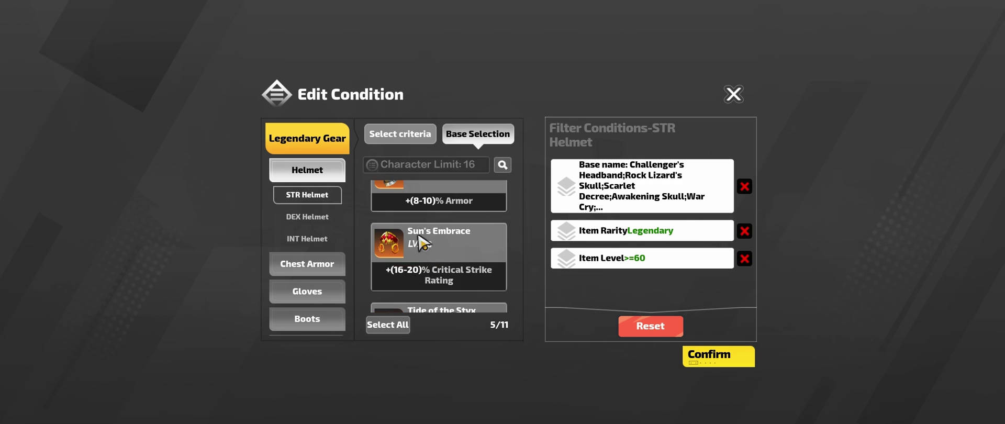
pyautogui.scroll(-1, 423, 242)
pyautogui.click(715, 355)
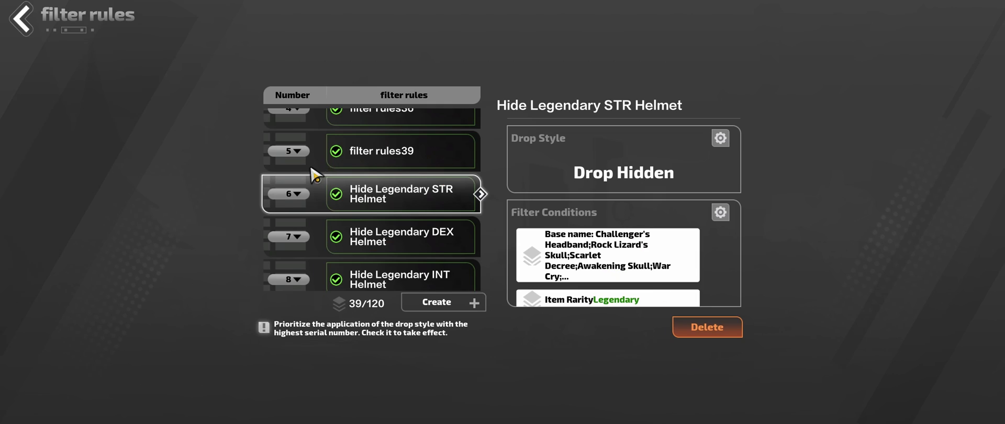
# Add Interlocking Soul to the base selection of the Hide Legendary One-Handed Hammer rule and save its conditions.
pyautogui.scroll(-10, 430, 215)
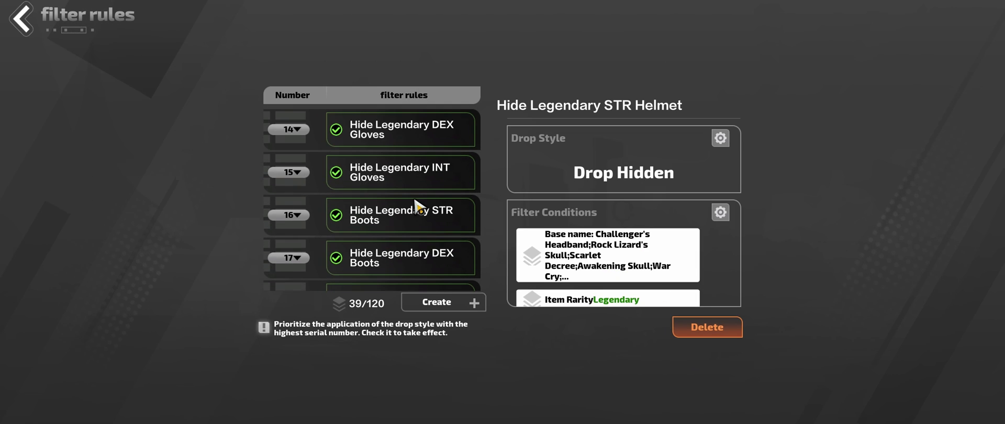
pyautogui.scroll(-4, 430, 209)
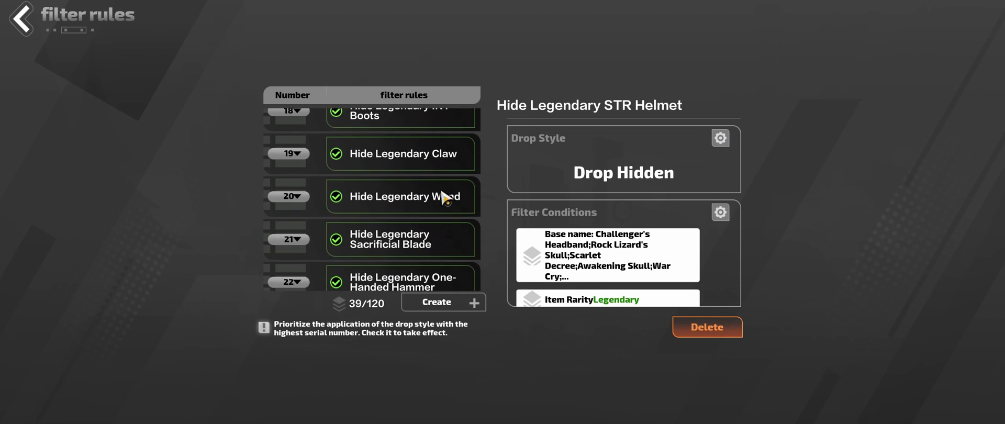
pyautogui.scroll(-1, 447, 198)
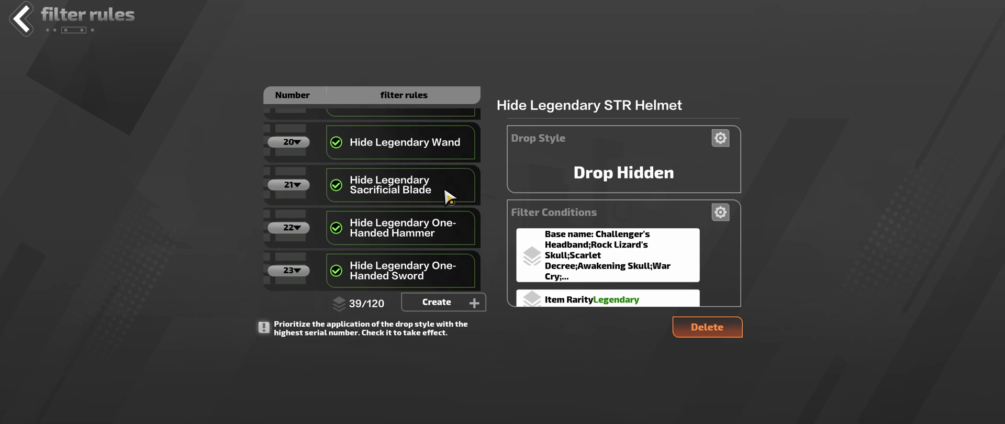
pyautogui.scroll(-1, 444, 194)
pyautogui.click(442, 177)
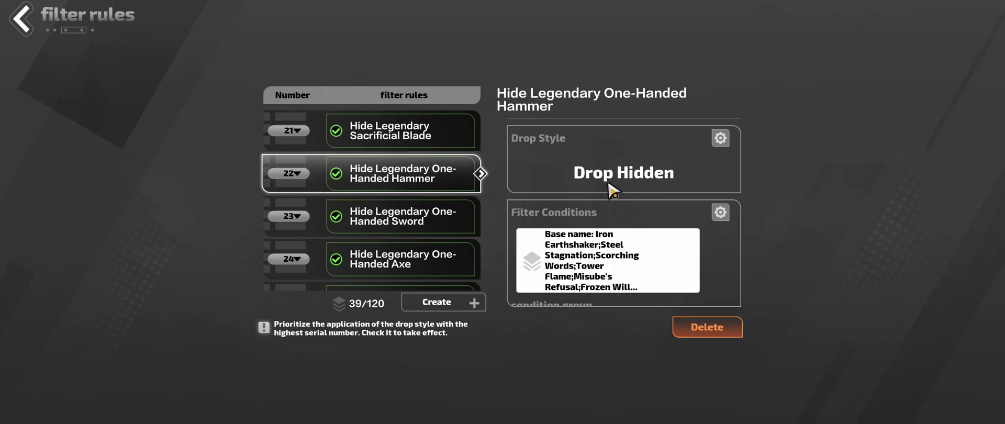
pyautogui.click(720, 212)
pyautogui.click(478, 134)
pyautogui.scroll(-4, 471, 240)
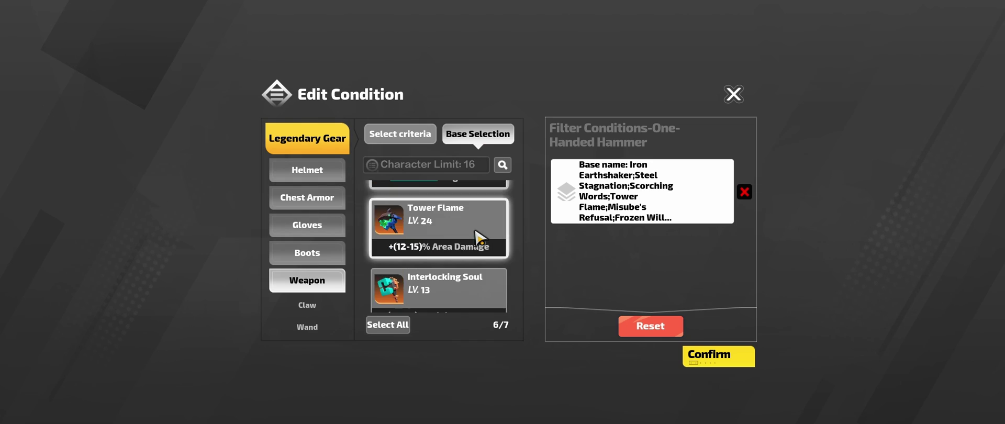
pyautogui.click(480, 235)
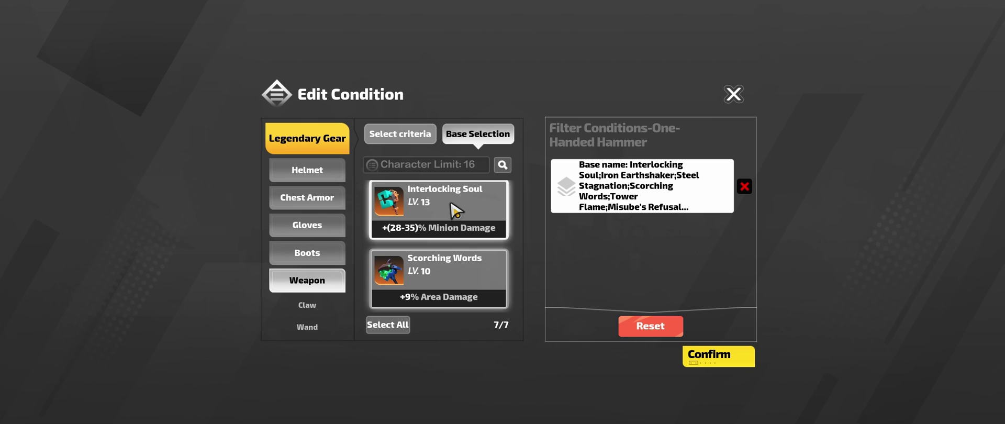
pyautogui.click(729, 360)
# Check the base selection of the Hide Legendary DEX Boots rule and confirm its filter conditions.
pyautogui.scroll(-2, 453, 199)
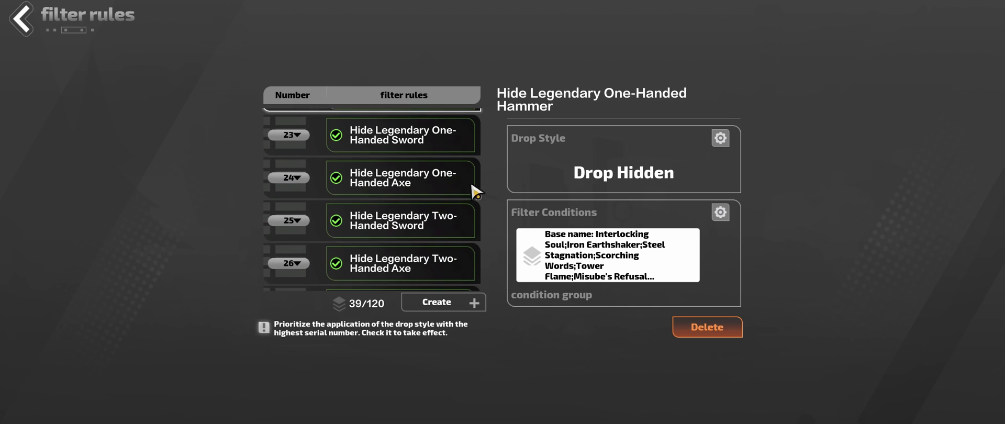
pyautogui.scroll(-3, 447, 188)
pyautogui.scroll(9, 448, 187)
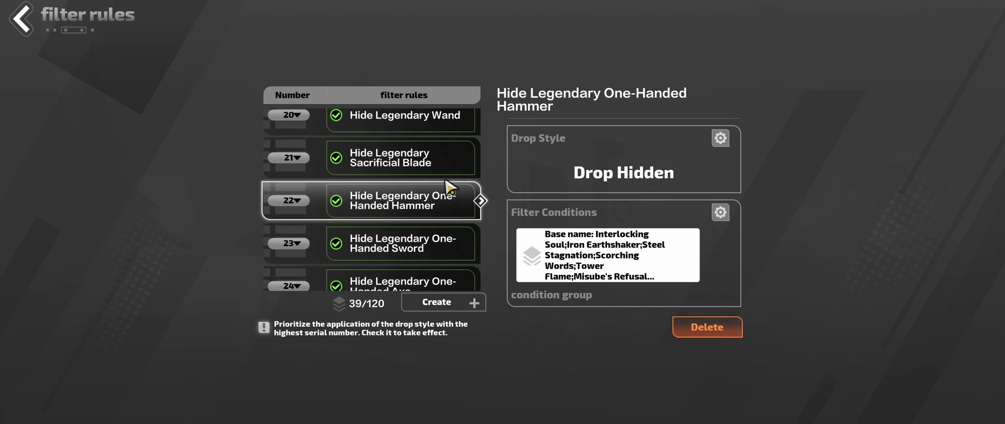
pyautogui.scroll(3, 448, 187)
pyautogui.click(445, 242)
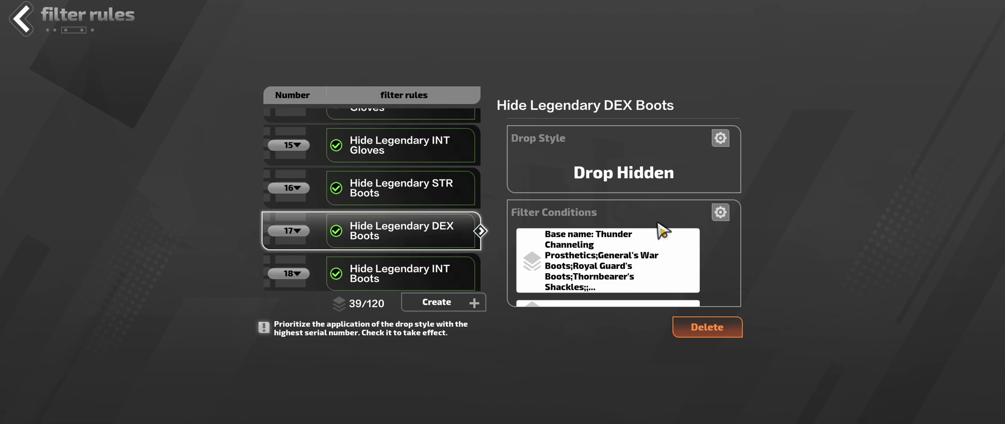
pyautogui.click(720, 212)
pyautogui.scroll(-10, 498, 264)
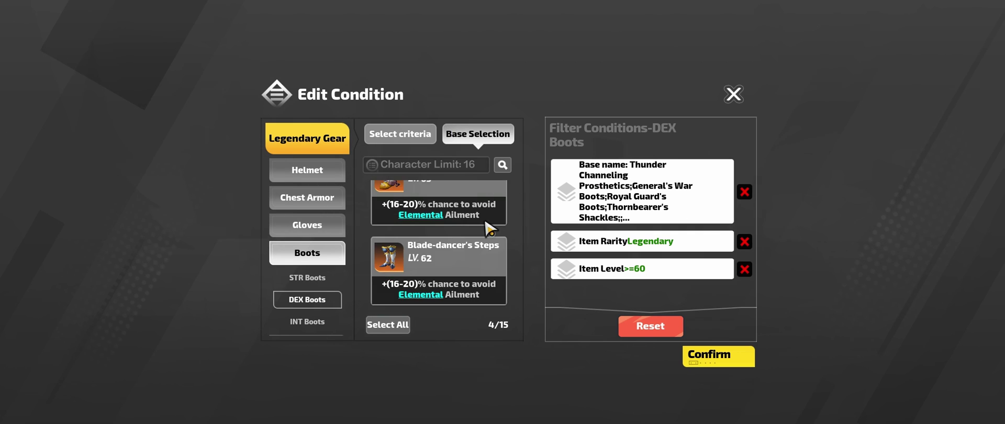
pyautogui.scroll(-4, 499, 265)
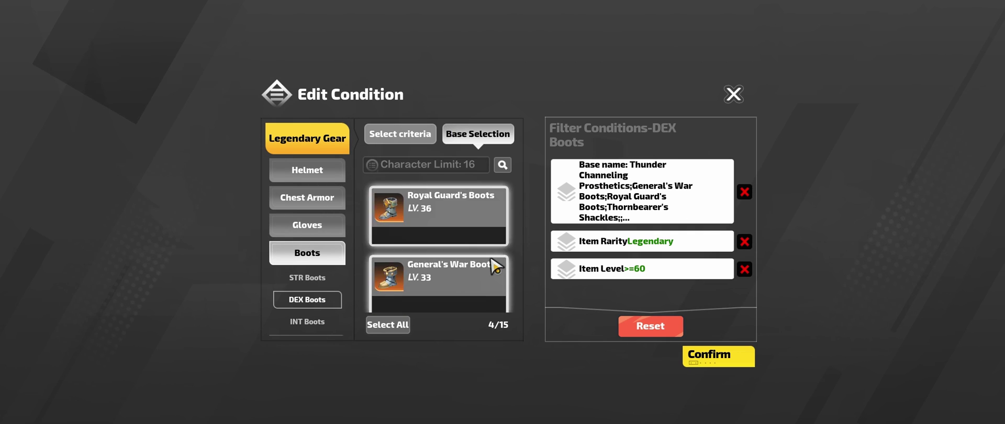
pyautogui.scroll(2, 456, 267)
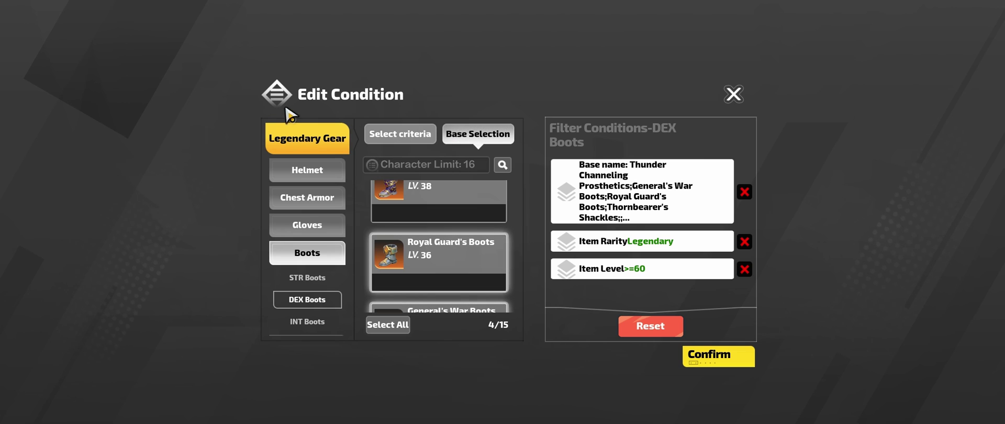
pyautogui.click(728, 356)
# Add Grace Boots to the base selection of the Hide Legendary INT Boots rule and save its conditions.
pyautogui.click(448, 282)
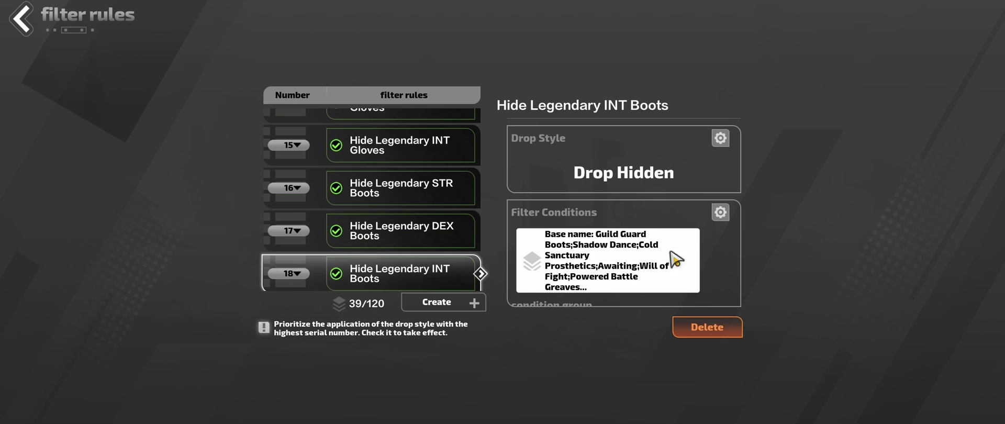
pyautogui.click(720, 212)
pyautogui.click(474, 135)
pyautogui.scroll(-6, 484, 269)
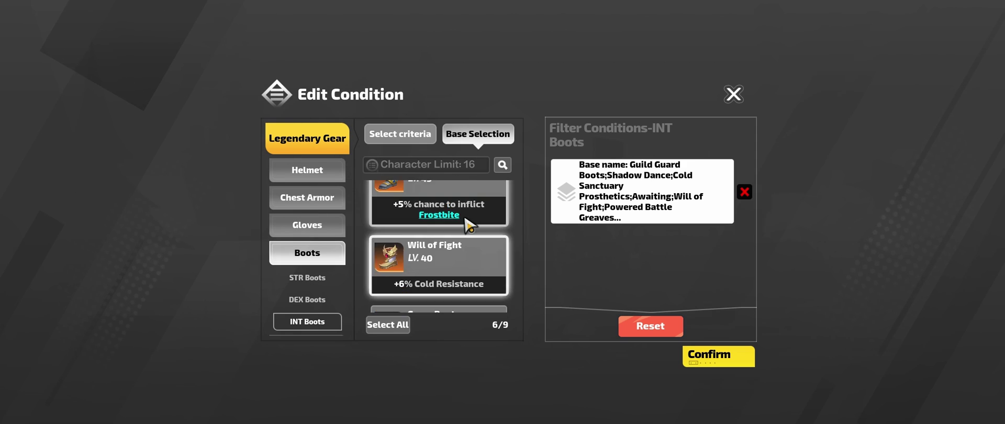
pyautogui.scroll(4, 478, 270)
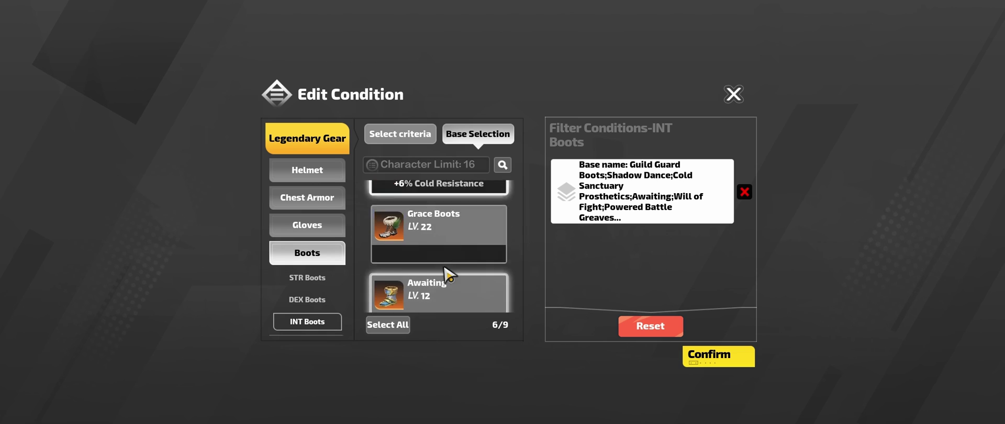
pyautogui.click(487, 288)
pyautogui.scroll(2, 494, 289)
pyautogui.scroll(2, 498, 262)
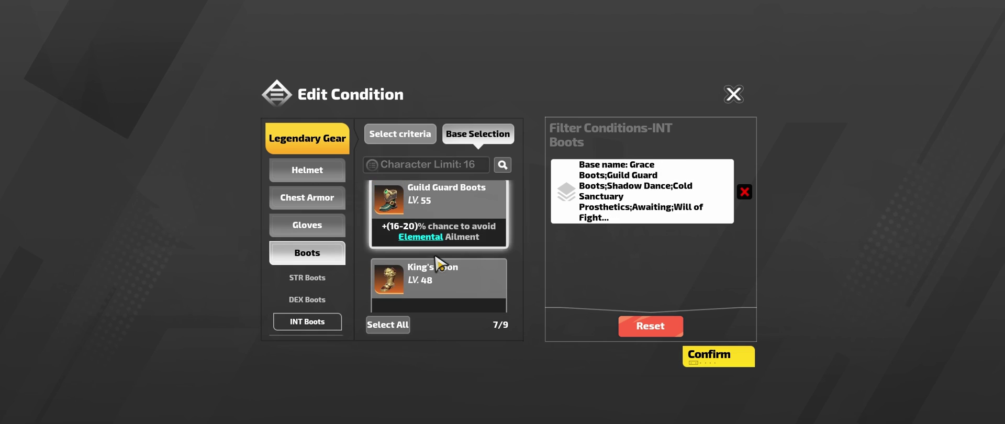
pyautogui.scroll(1, 489, 272)
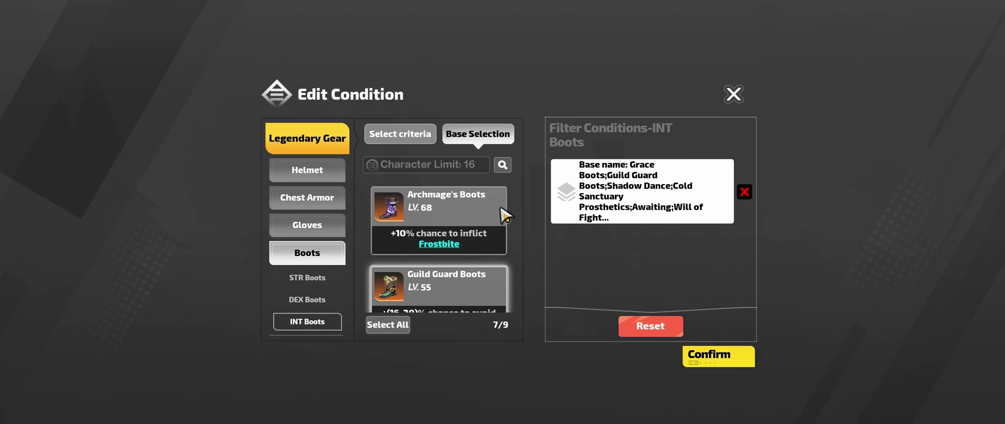
pyautogui.click(721, 359)
# Check the rules that hide legendary two-handed axes and bows, and return to the filter list.
pyautogui.scroll(-4, 399, 180)
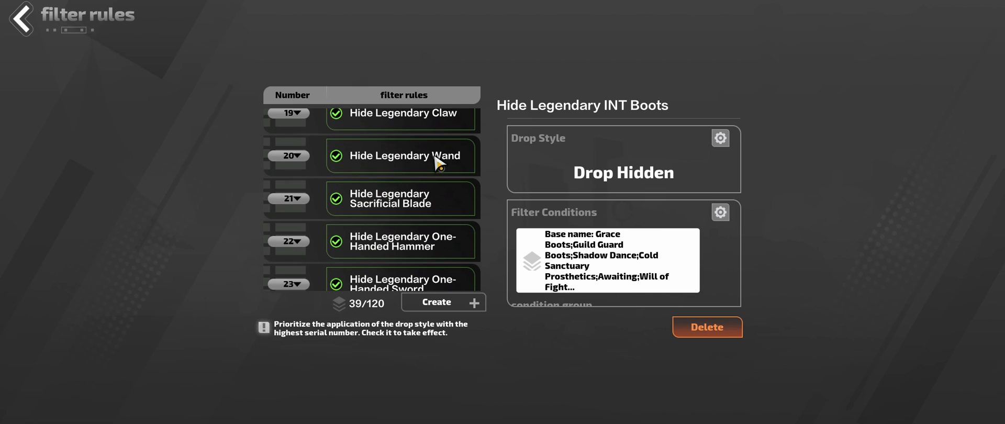
pyautogui.scroll(-5, 419, 160)
pyautogui.click(427, 202)
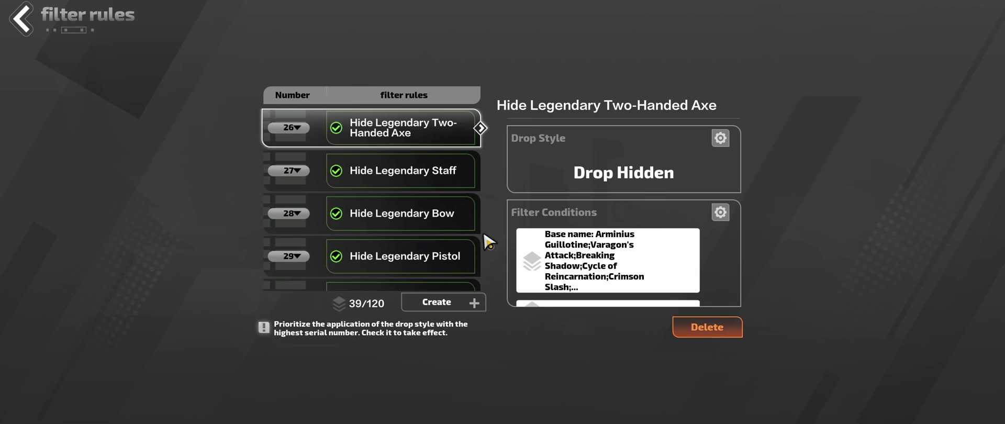
pyautogui.scroll(-2, 602, 248)
pyautogui.click(441, 224)
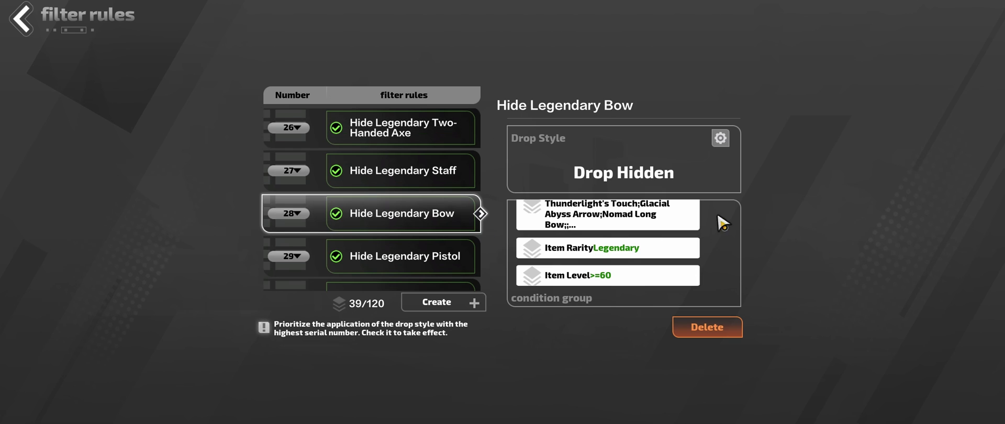
pyautogui.click(19, 22)
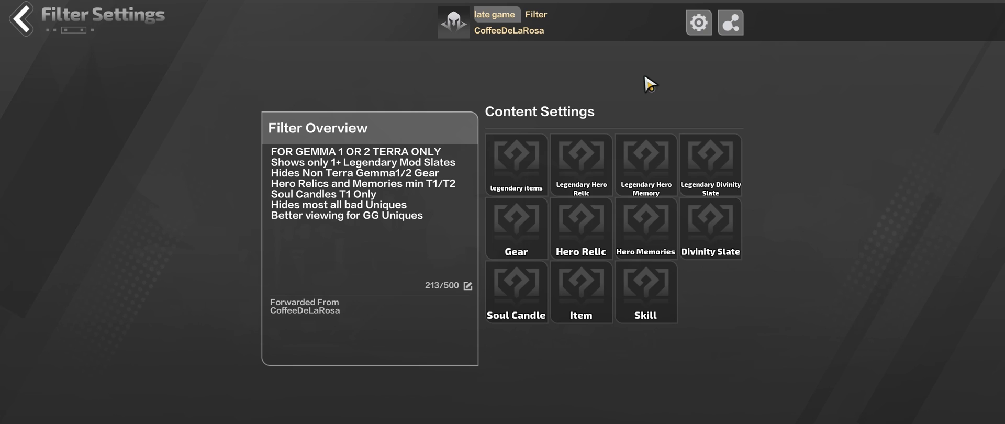
pyautogui.click(19, 20)
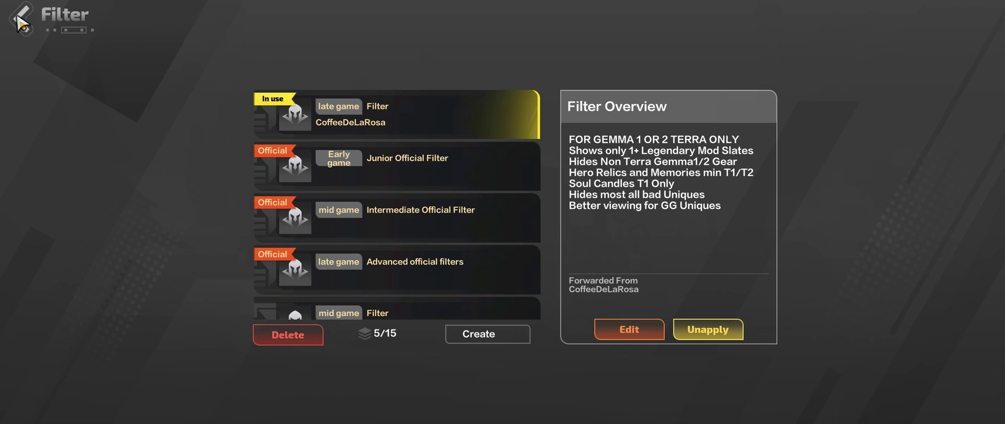